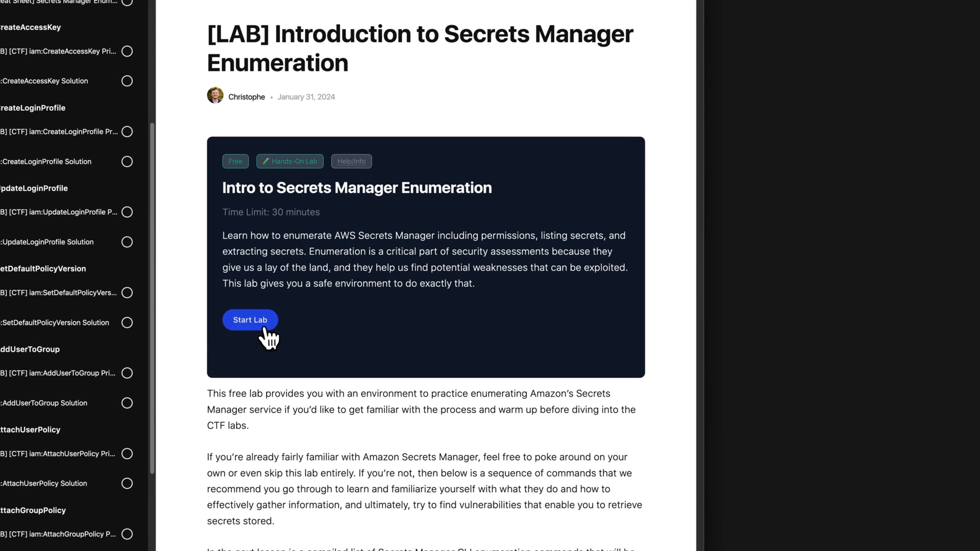
Start the Secrets Manager enumeration hands-on lab from the lab card.
{"action": "left_click", "coordinate": [251, 320]}
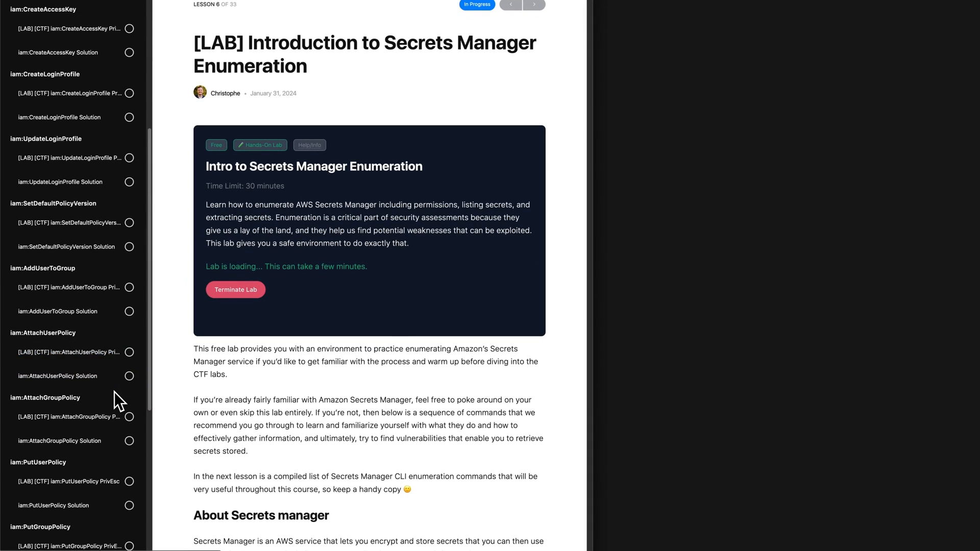
{"action": "scroll", "coordinate": [115, 393], "scroll_direction": "down", "scroll_amount": 3}
{"action": "scroll", "coordinate": [112, 391], "scroll_direction": "down", "scroll_amount": 1}
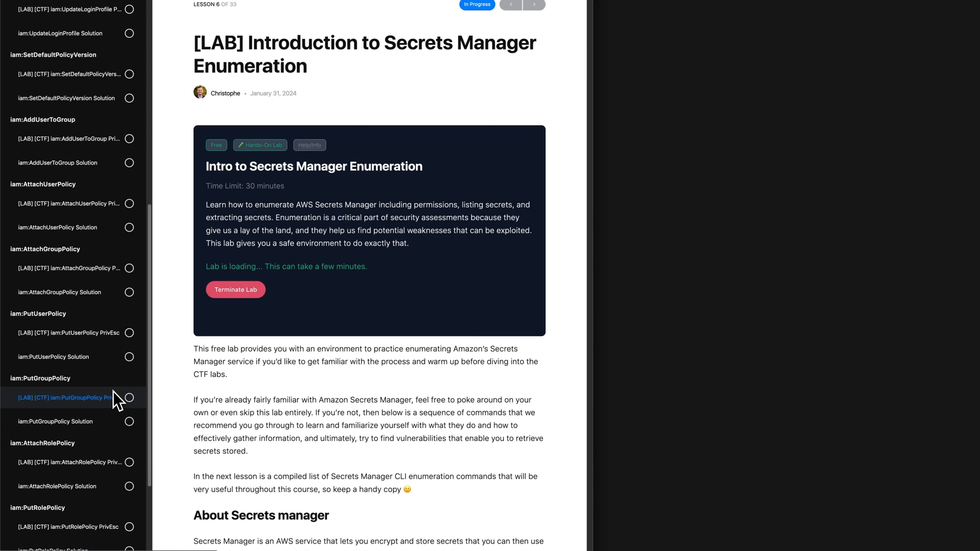
{"action": "scroll", "coordinate": [113, 391], "scroll_direction": "down", "scroll_amount": 2}
{"action": "scroll", "coordinate": [112, 392], "scroll_direction": "down", "scroll_amount": 1}
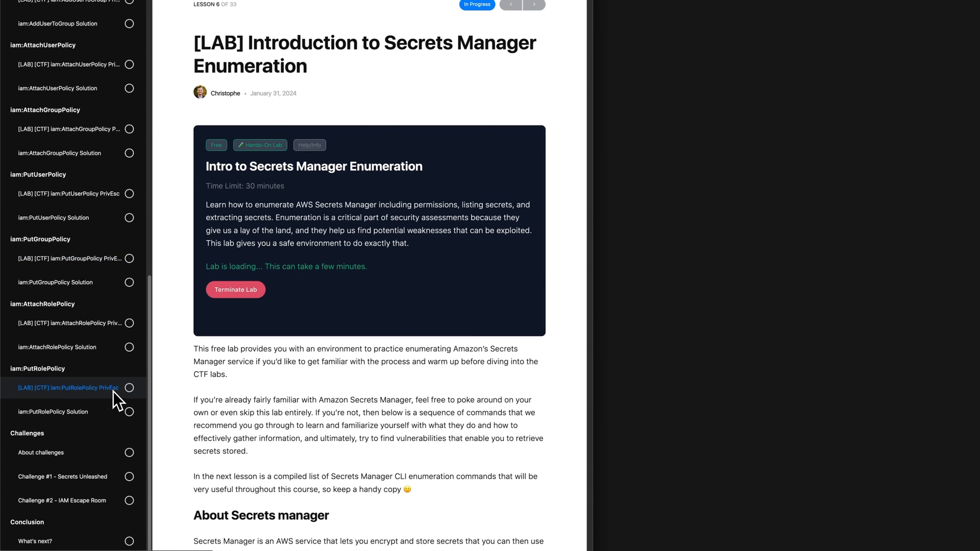
{"action": "scroll", "coordinate": [113, 392], "scroll_direction": "up", "scroll_amount": 1}
{"action": "scroll", "coordinate": [112, 391], "scroll_direction": "up", "scroll_amount": 1}
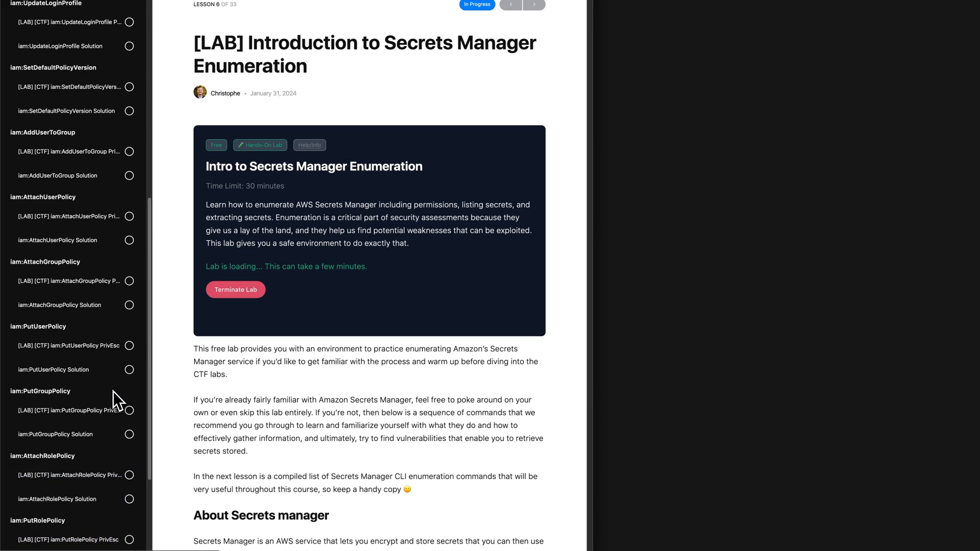
{"action": "scroll", "coordinate": [112, 391], "scroll_direction": "up", "scroll_amount": 5}
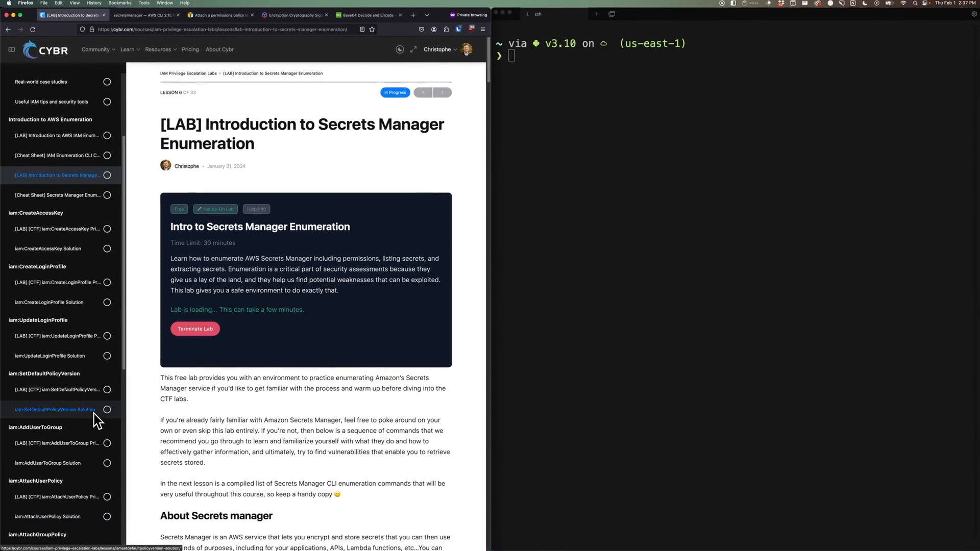
{"action": "scroll", "coordinate": [98, 418], "scroll_direction": "up", "scroll_amount": 5}
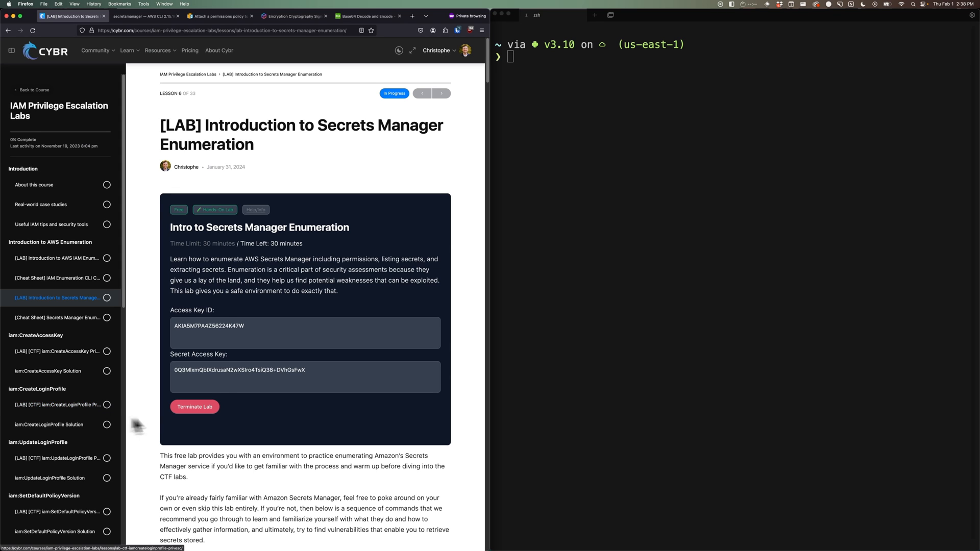
Highlight the Access Key ID and Secret Access Key labels issued by the lab.
{"action": "triple_click", "coordinate": [191, 309]}
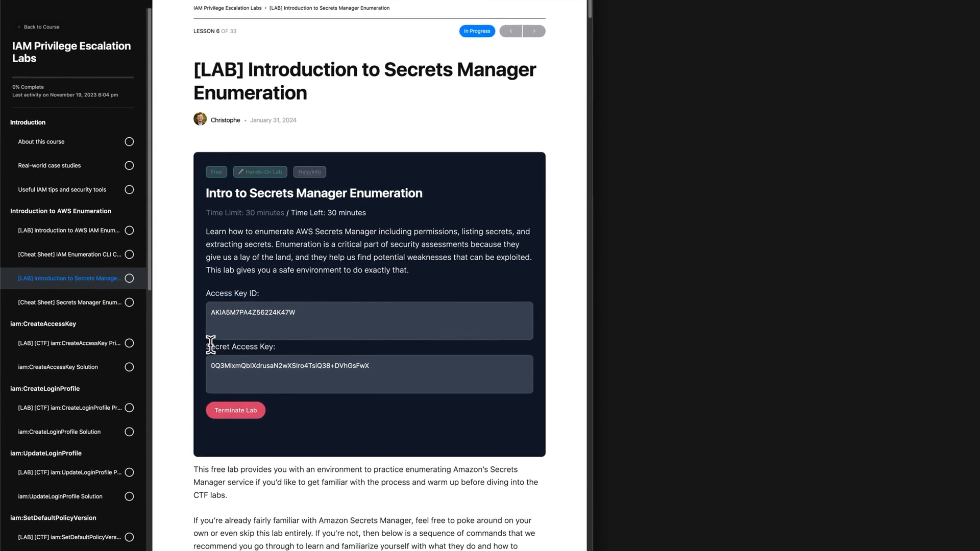
{"action": "left_click_drag", "start_coordinate": [208, 347], "coordinate": [312, 355]}
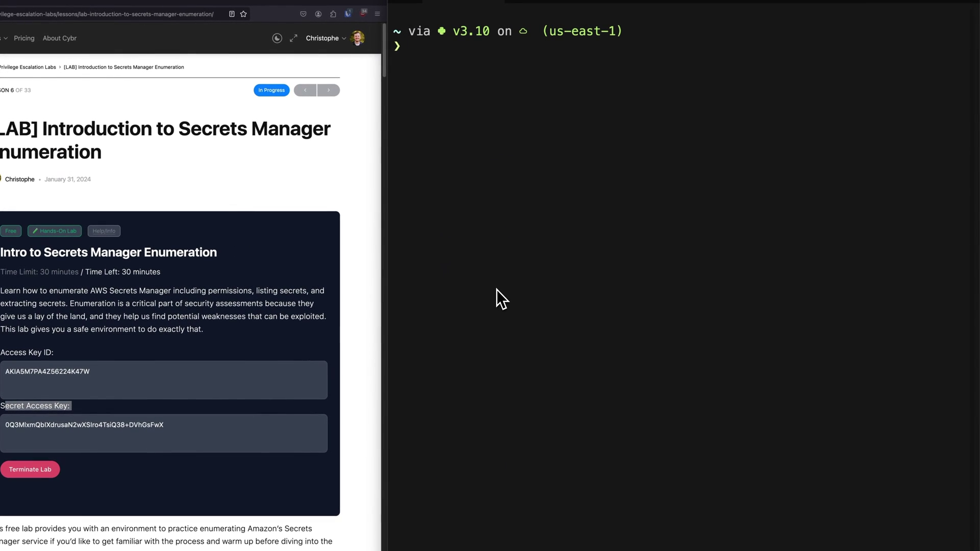
{"action": "type", "text": "aws configure"}
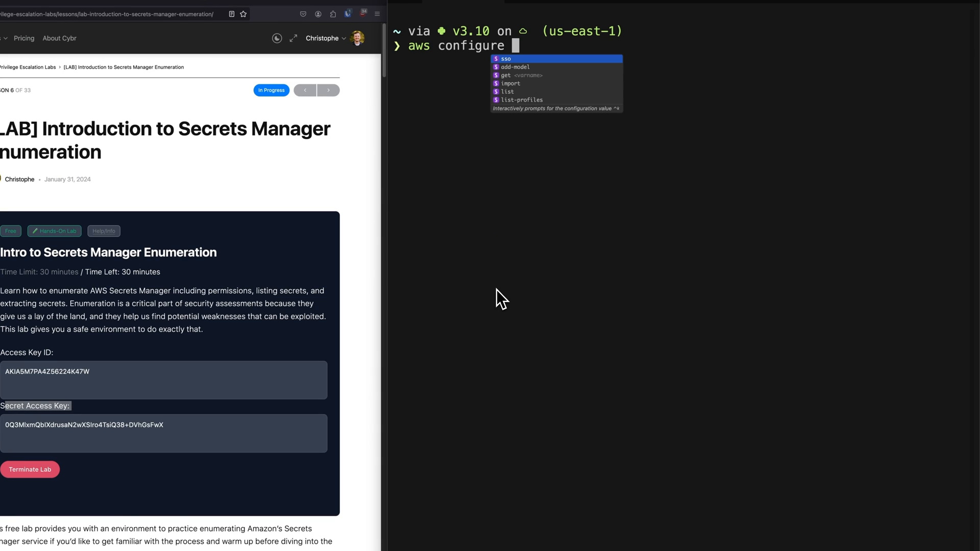
{"action": "type", "text": "sso"}
Run aws configure and supply the lab's Access Key ID.
{"action": "key", "text": "BackSpace"}
{"action": "key", "text": "BackSpace"}
{"action": "key", "text": "BackSpace"}
{"action": "key", "text": "BackSpace"}
{"action": "key", "text": "Return"}
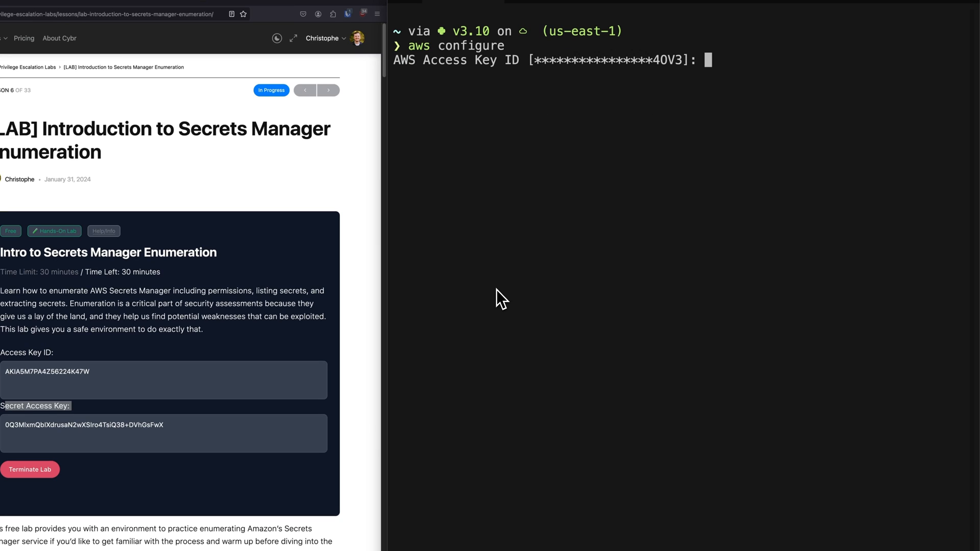
{"action": "left_click", "coordinate": [138, 379]}
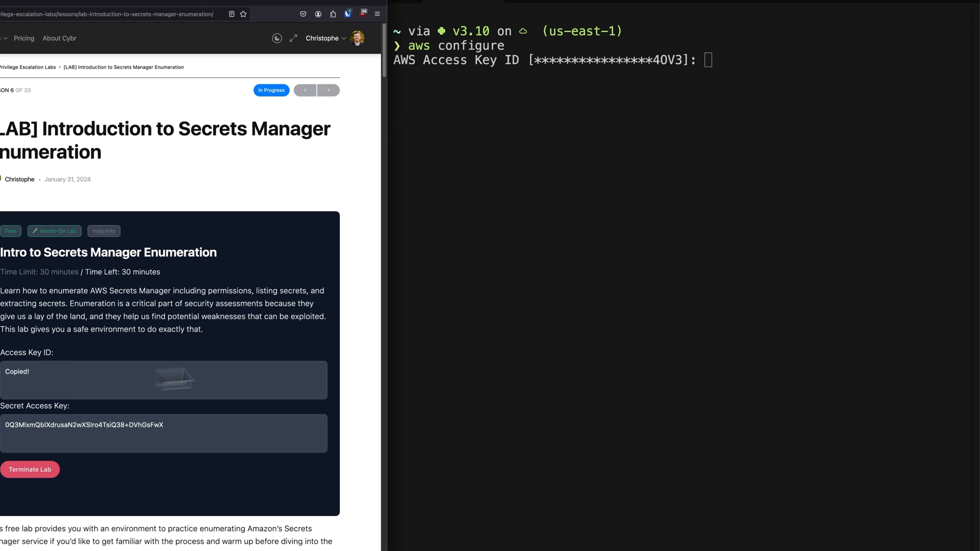
{"action": "key", "text": "ctrl+v"}
{"action": "key", "text": "Return"}
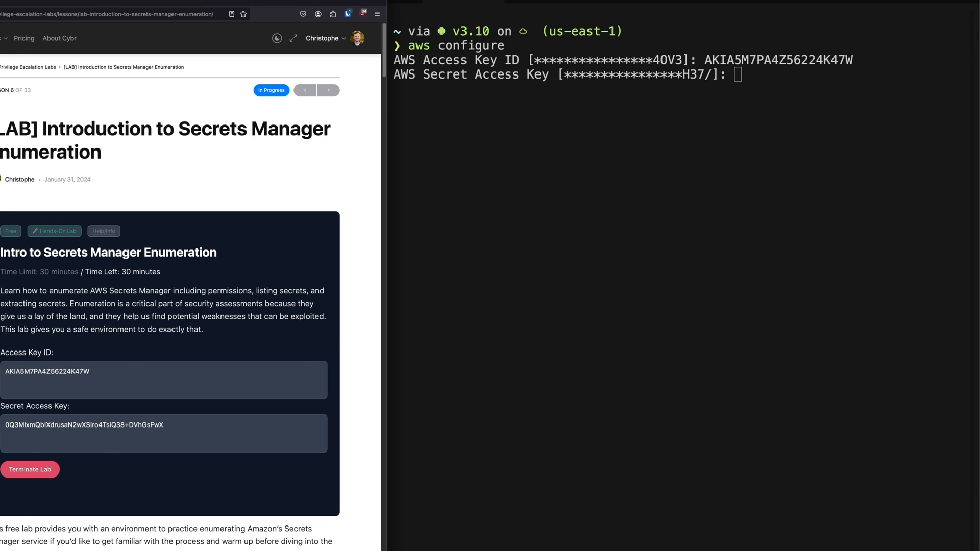
Supply the lab's Secret Access Key, region us-east-1 and json output to finish configuration.
{"action": "left_click", "coordinate": [145, 428]}
{"action": "left_click", "coordinate": [619, 237]}
{"action": "key", "text": "ctrl+v"}
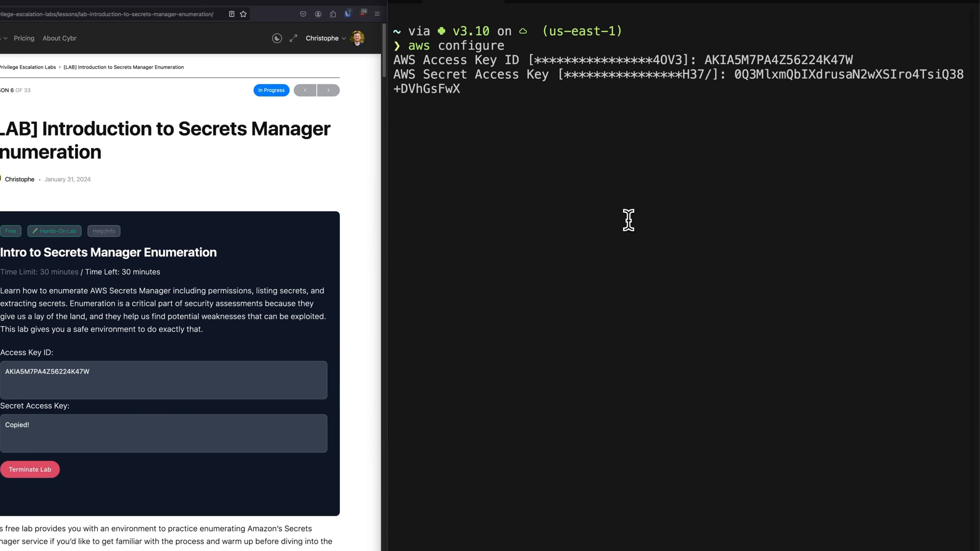
{"action": "key", "text": "Return"}
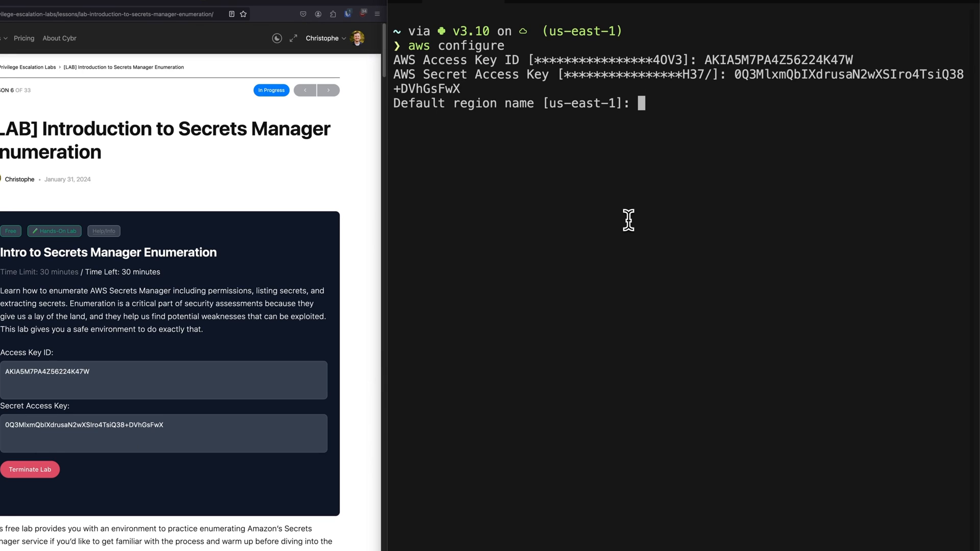
{"action": "type", "text": "us-east-1"}
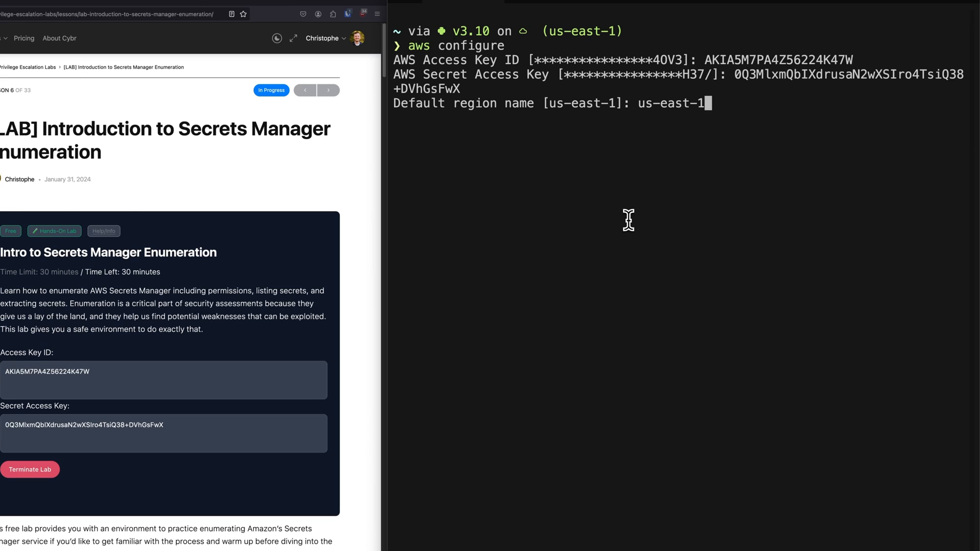
{"action": "key", "text": "Return"}
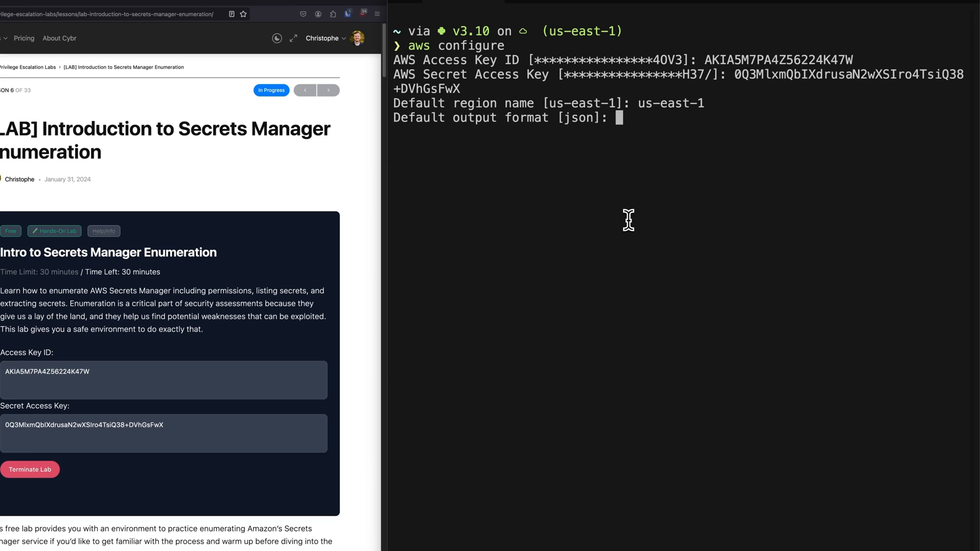
{"action": "type", "text": "json"}
{"action": "key", "text": "Return"}
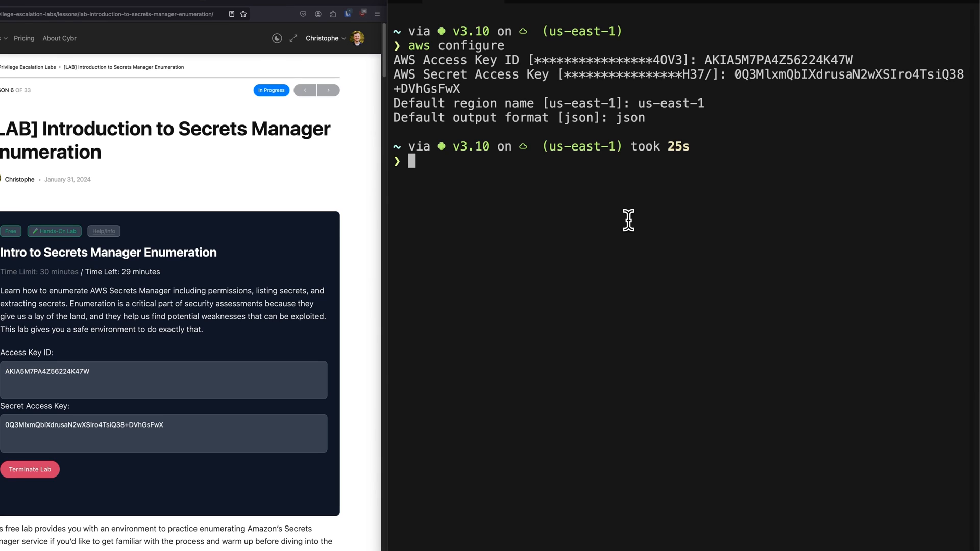
{"action": "type", "text": "aws sts"}
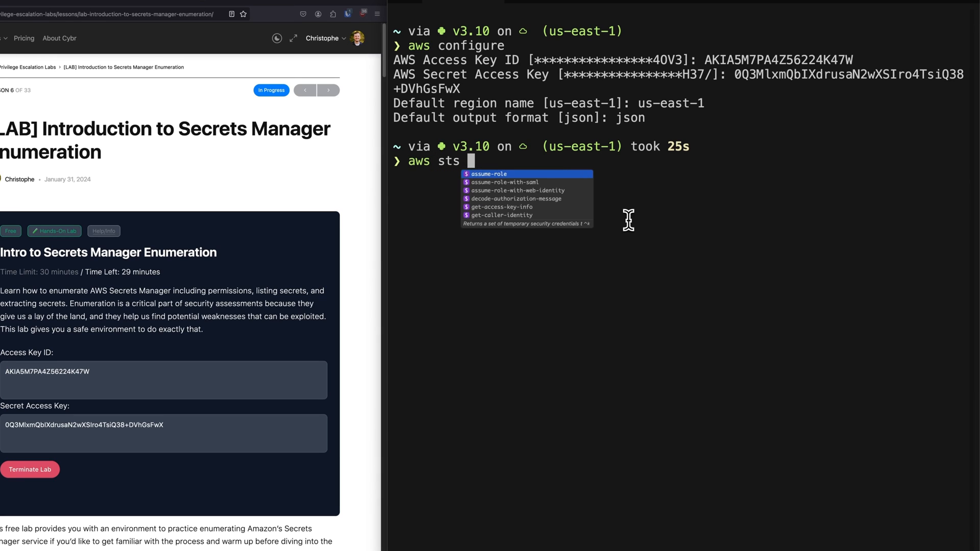
{"action": "type", "text": " get-c"}
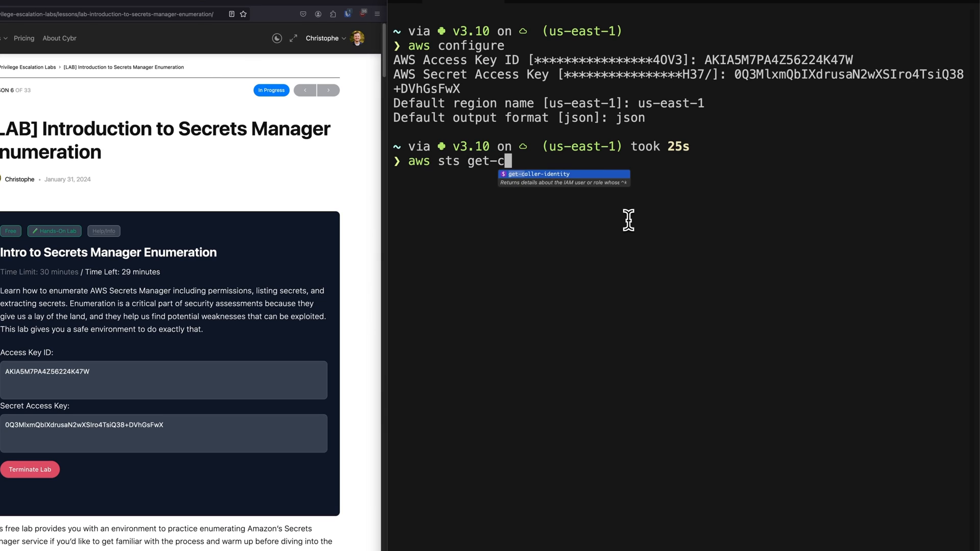
{"action": "key", "text": "Tab"}
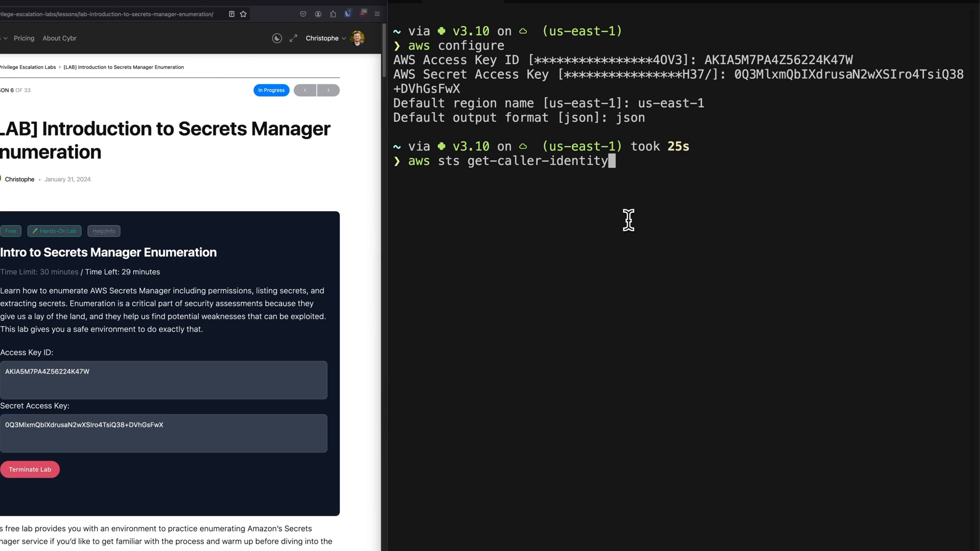
{"action": "key", "text": "Return"}
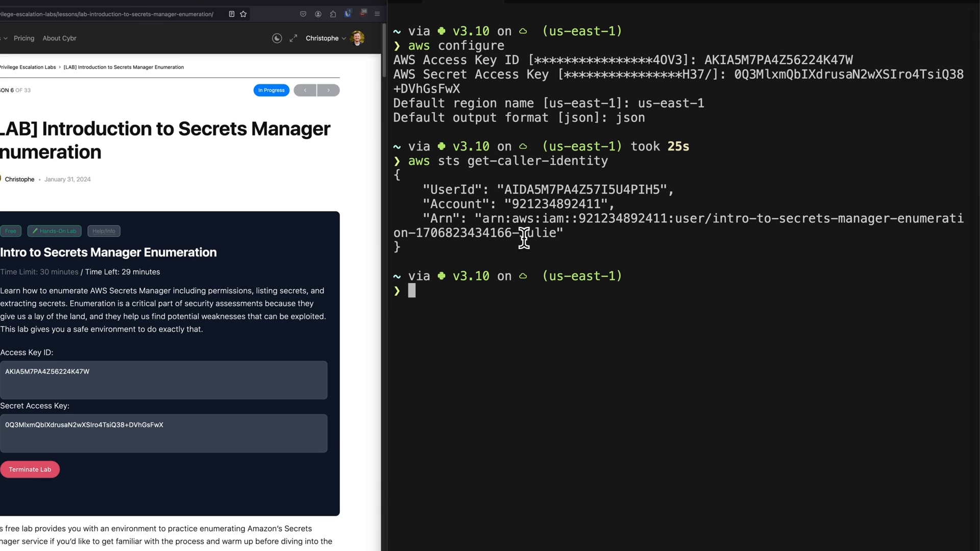
{"action": "left_click_drag", "start_coordinate": [431, 190], "coordinate": [476, 189]}
{"action": "left_click", "coordinate": [460, 204]}
{"action": "double_click", "coordinate": [541, 204]}
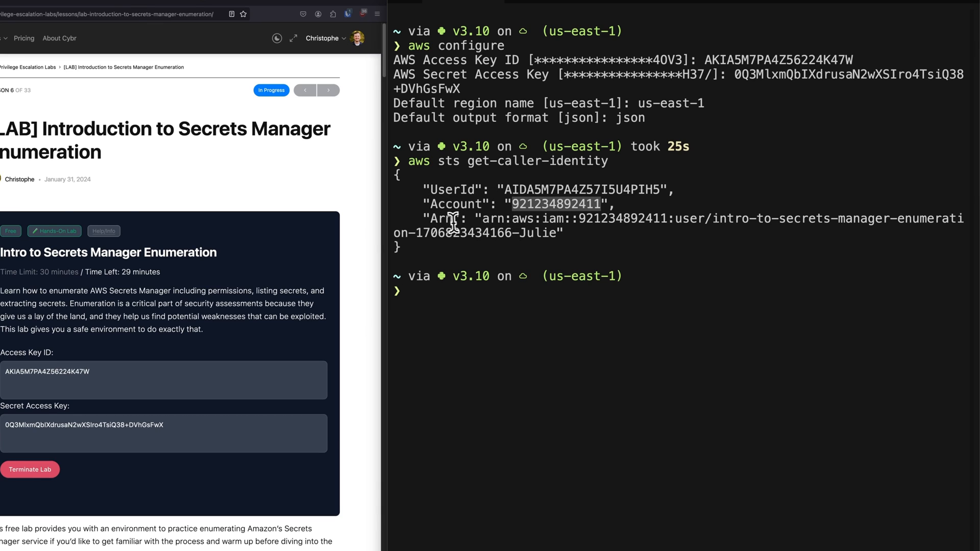
Highlight the returned Arn and the lab user name at its end.
{"action": "left_click_drag", "start_coordinate": [430, 219], "coordinate": [553, 234]}
{"action": "left_click", "coordinate": [705, 221]}
{"action": "triple_click", "coordinate": [692, 220]}
{"action": "left_click", "coordinate": [705, 253]}
{"action": "left_click_drag", "start_coordinate": [704, 220], "coordinate": [562, 233]}
{"action": "left_click", "coordinate": [719, 219]}
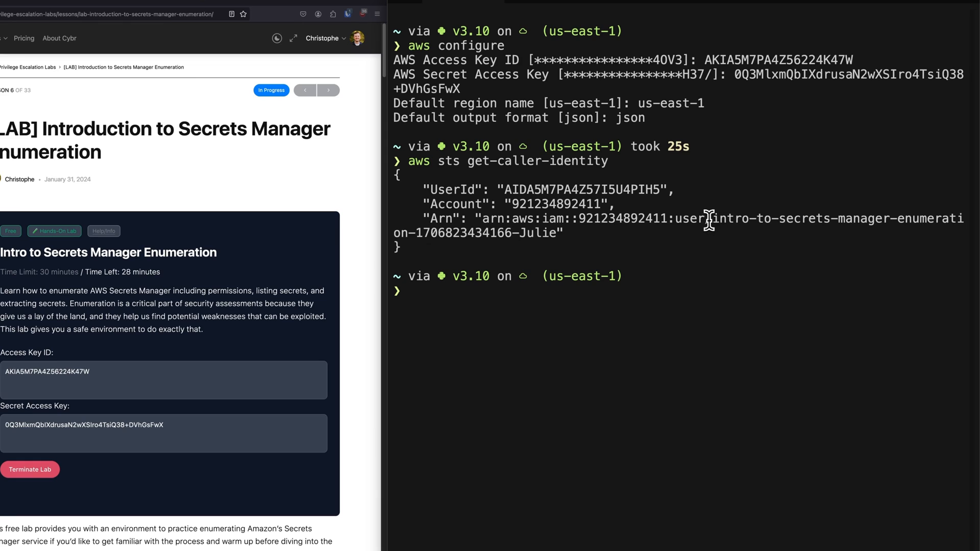
{"action": "left_click_drag", "start_coordinate": [714, 219], "coordinate": [558, 233]}
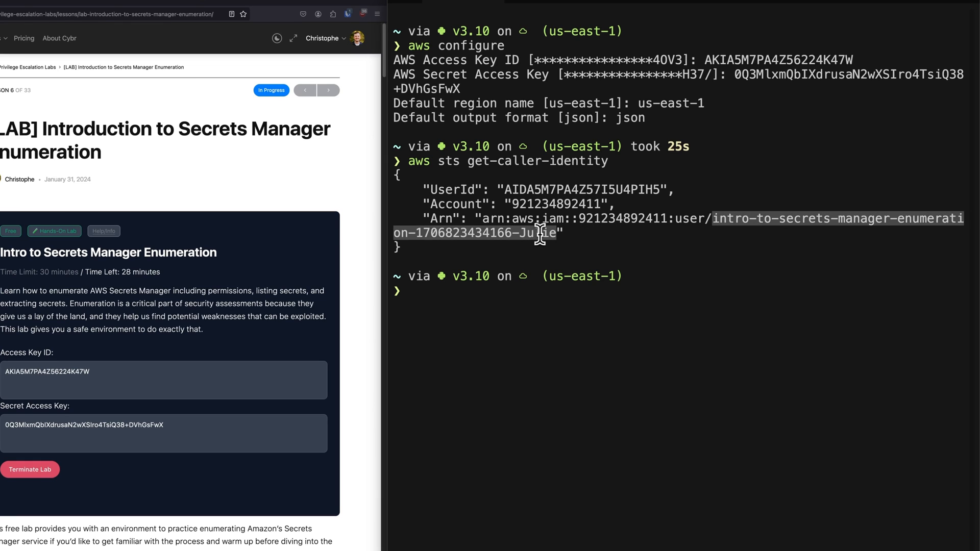
{"action": "left_click_drag", "start_coordinate": [556, 233], "coordinate": [516, 236]}
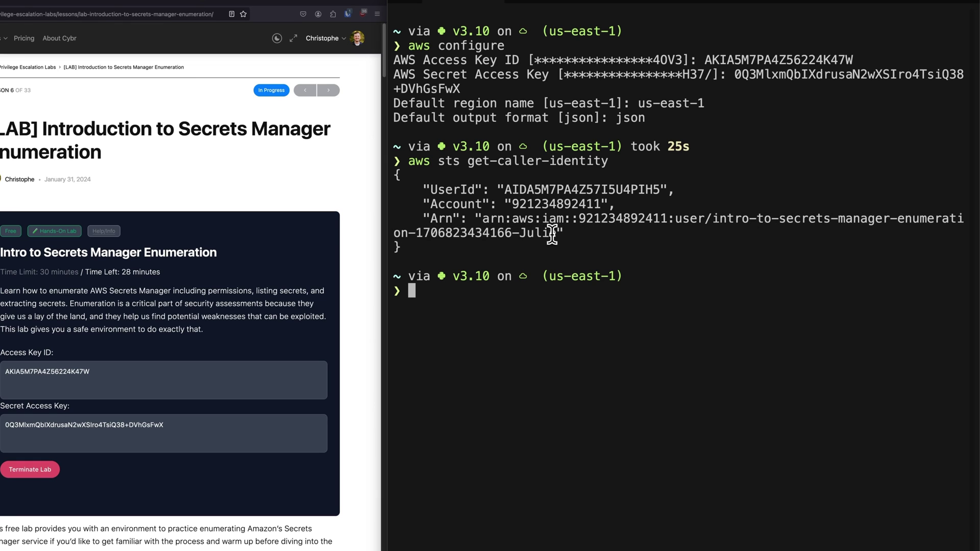
{"action": "left_click", "coordinate": [519, 233]}
{"action": "mouse_move", "coordinate": [557, 234]}
{"action": "left_mouse_down"}
{"action": "mouse_move", "coordinate": [720, 207]}
{"action": "mouse_move", "coordinate": [715, 218]}
{"action": "left_mouse_up"}
{"action": "key", "text": "ctrl+c"}
{"action": "left_click", "coordinate": [698, 236]}
{"action": "type", "text": "aws iam "}
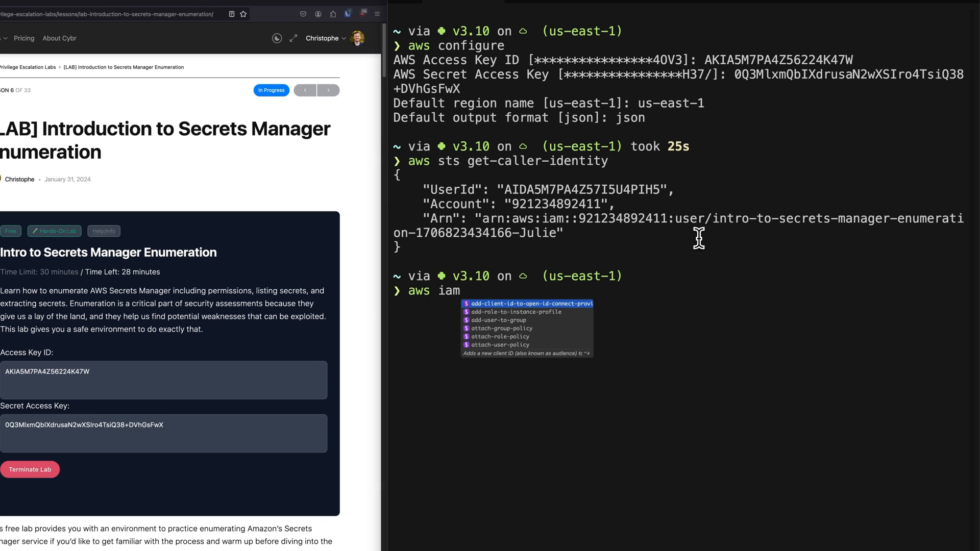
{"action": "type", "text": "list-user-poli"}
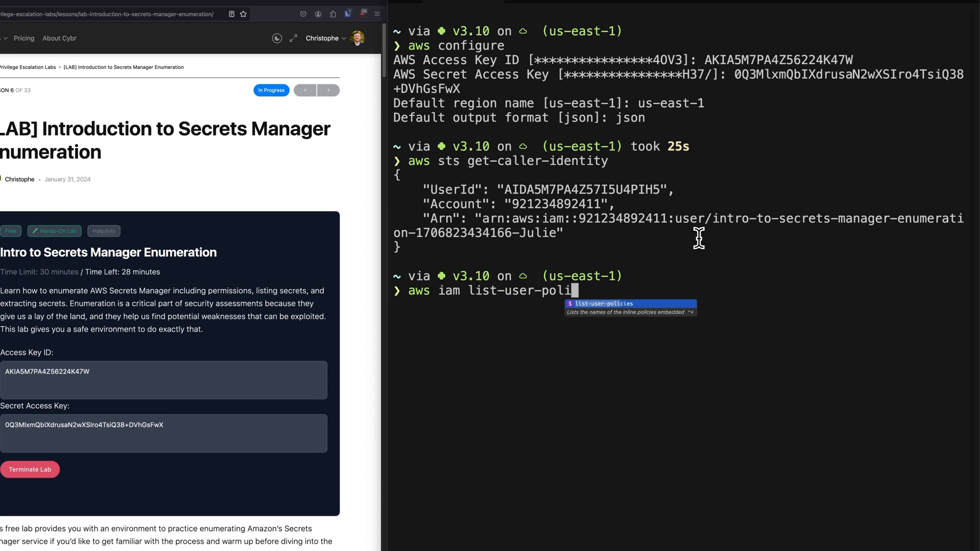
{"action": "type", "text": "cies"}
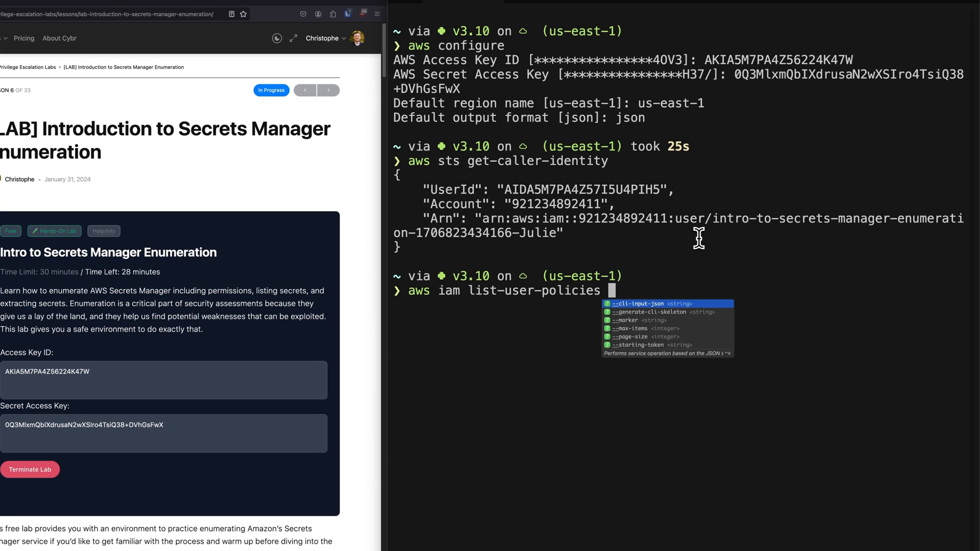
{"action": "type", "text": "--use"}
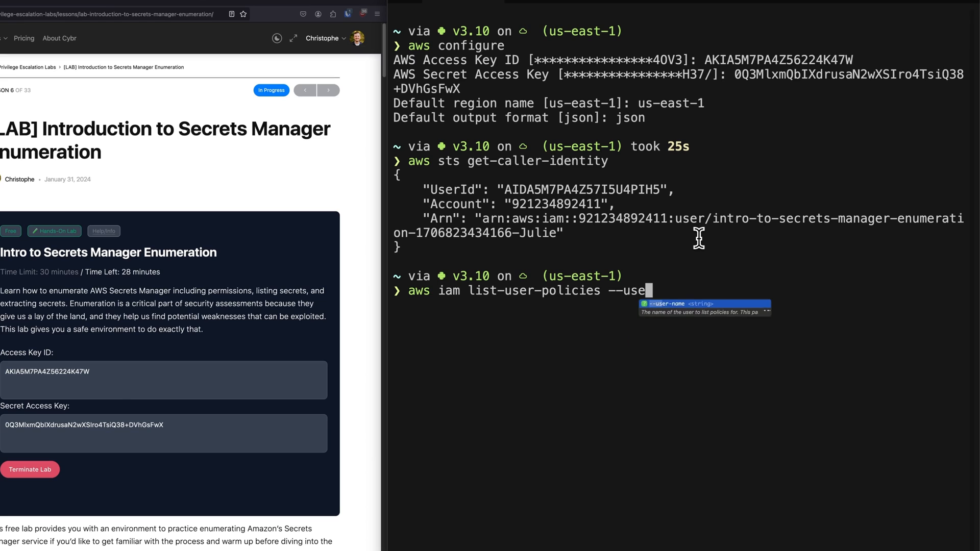
{"action": "type", "text": "r-name"}
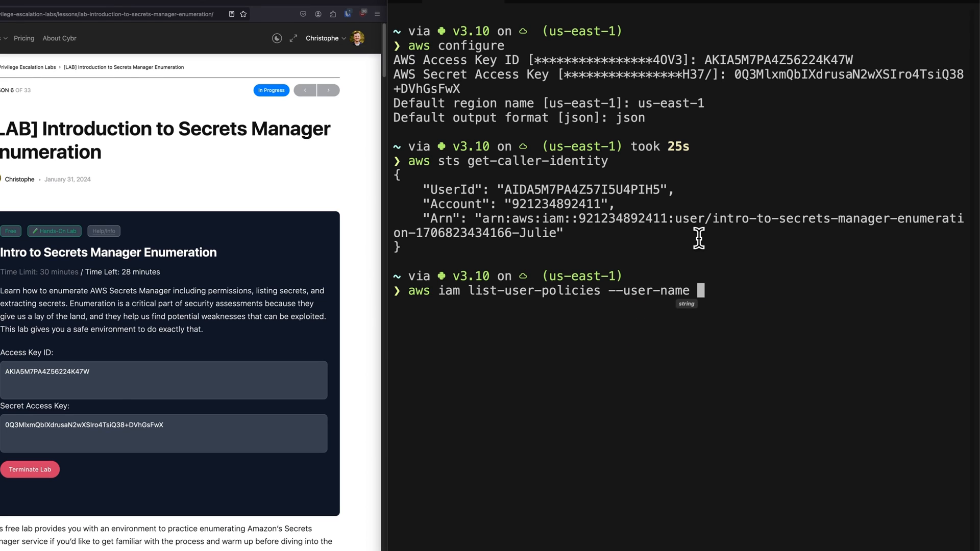
Run aws iam list-user-policies for the lab user and highlight the PolicyNames output.
{"action": "key", "text": "ctrl+v"}
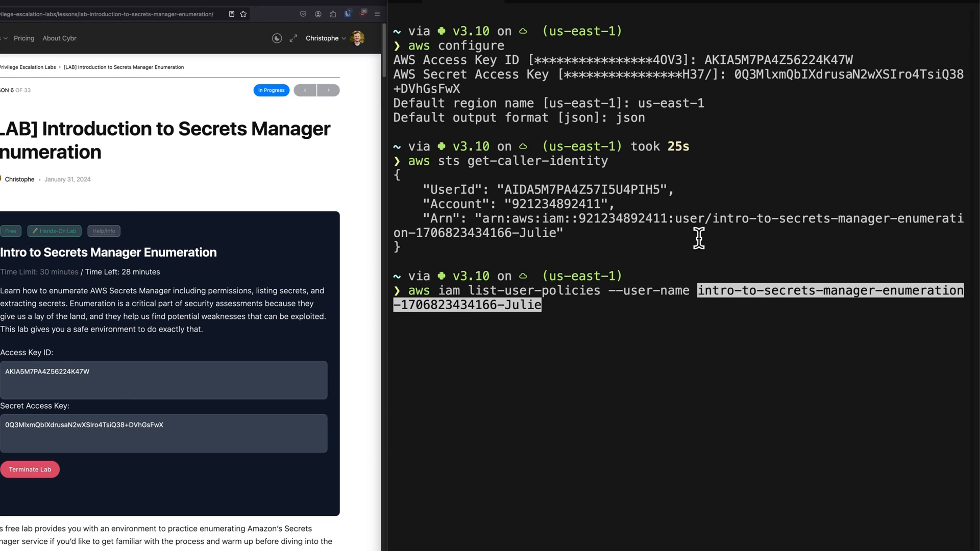
{"action": "key", "text": "Return"}
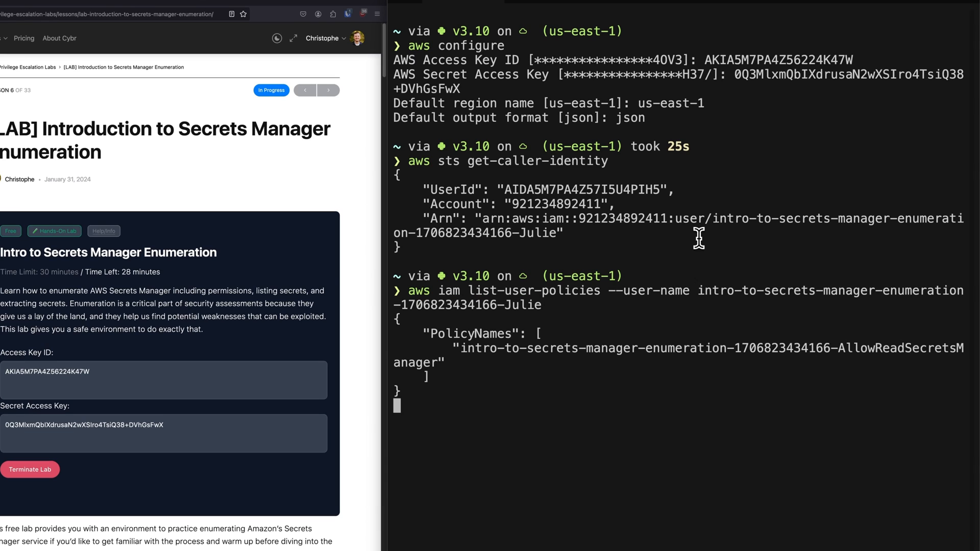
{"action": "left_click_drag", "start_coordinate": [432, 334], "coordinate": [513, 333]}
{"action": "left_click_drag", "start_coordinate": [500, 375], "coordinate": [434, 327]}
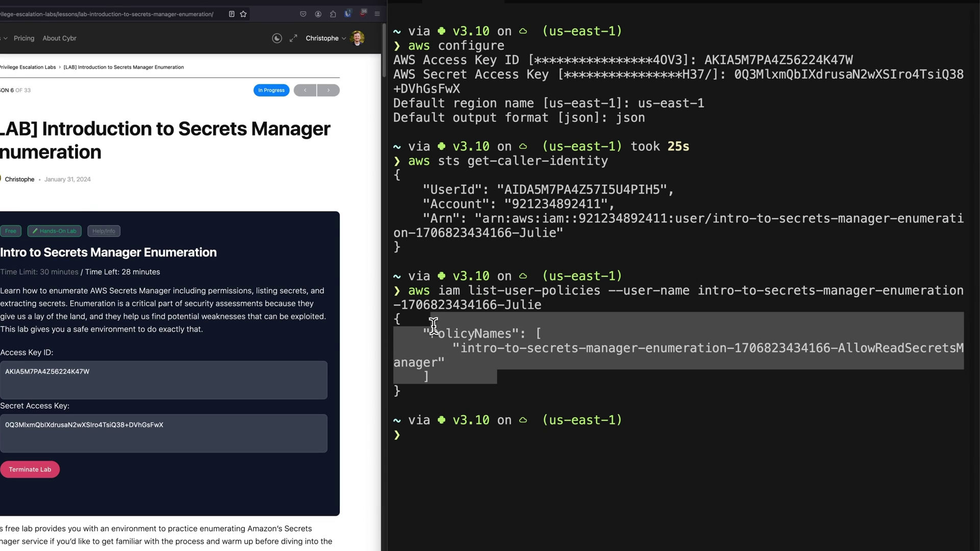
{"action": "left_click", "coordinate": [553, 361]}
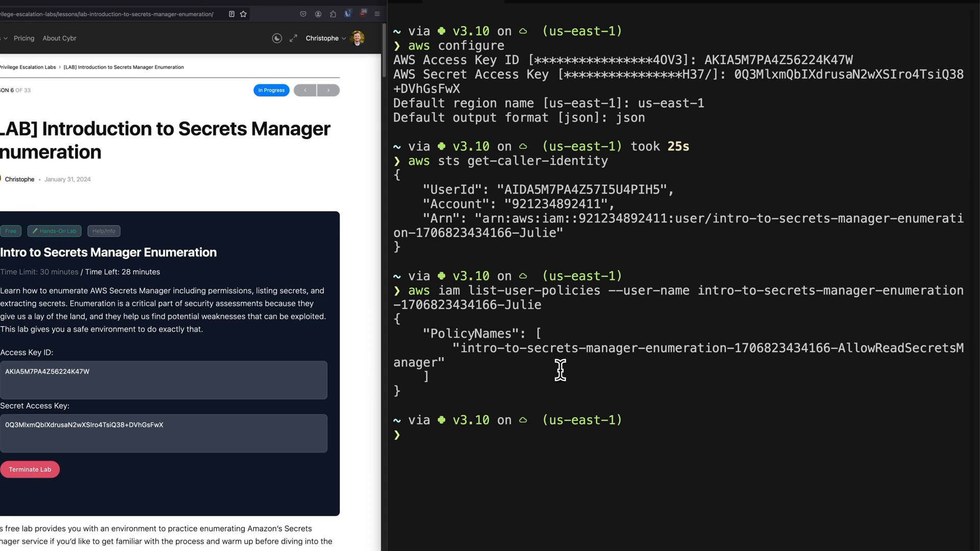
{"action": "left_click_drag", "start_coordinate": [463, 347], "coordinate": [445, 365]}
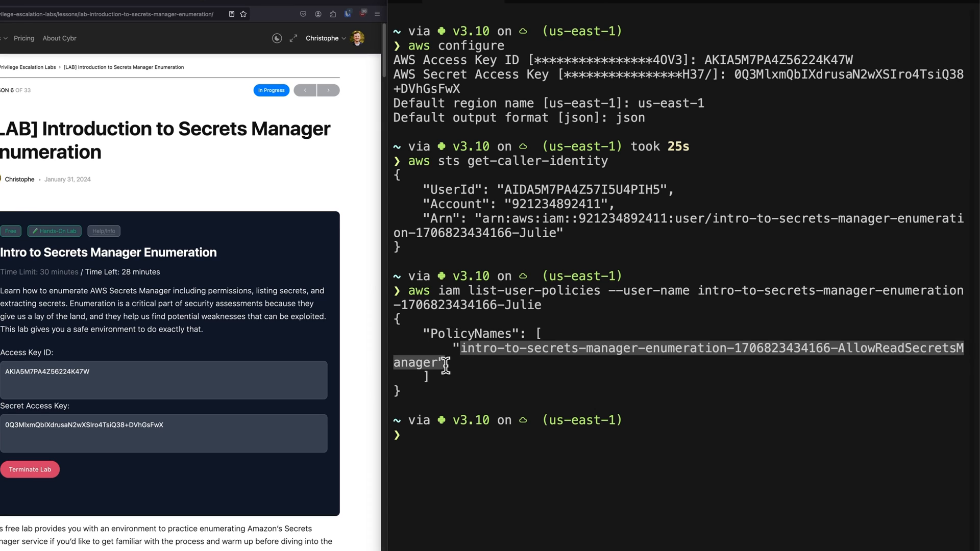
Highlight the AllowReadSecretsManager policy name, the user name and the full command result.
{"action": "left_click_drag", "start_coordinate": [520, 376], "coordinate": [441, 330]}
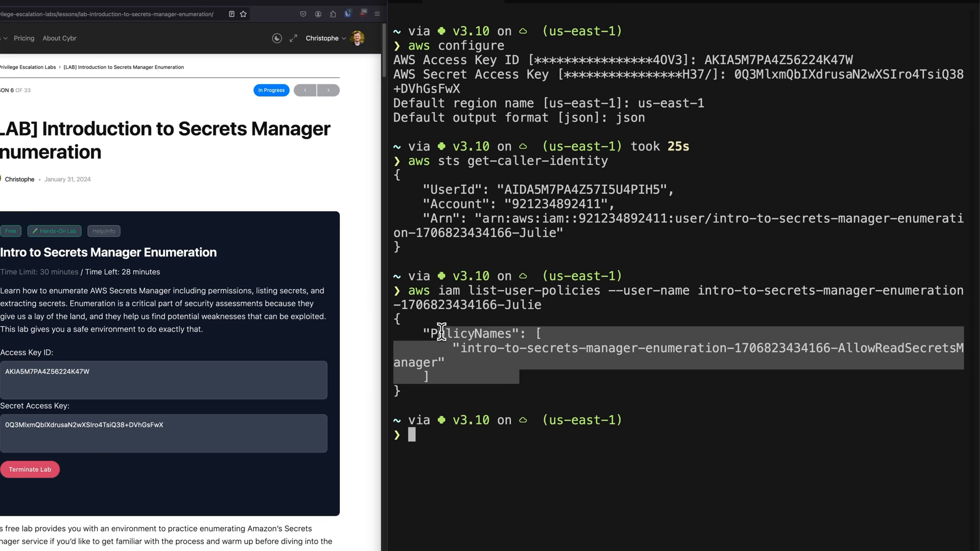
{"action": "left_click", "coordinate": [501, 367]}
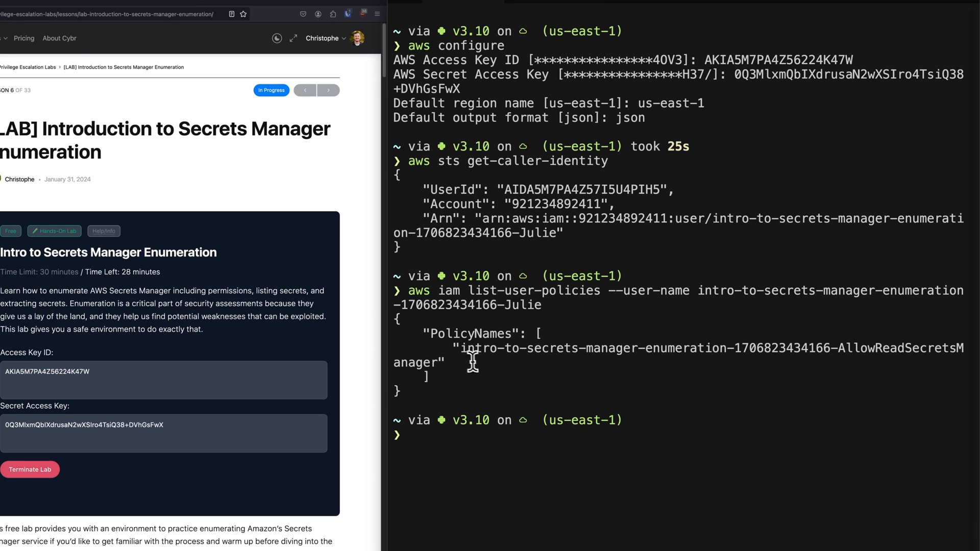
{"action": "left_click_drag", "start_coordinate": [462, 349], "coordinate": [438, 364]}
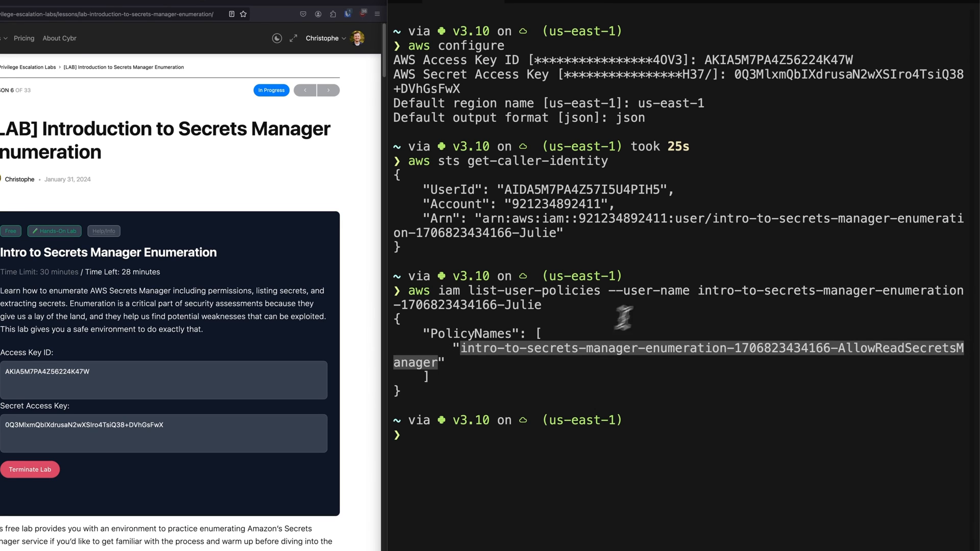
{"action": "left_click_drag", "start_coordinate": [695, 292], "coordinate": [737, 306]}
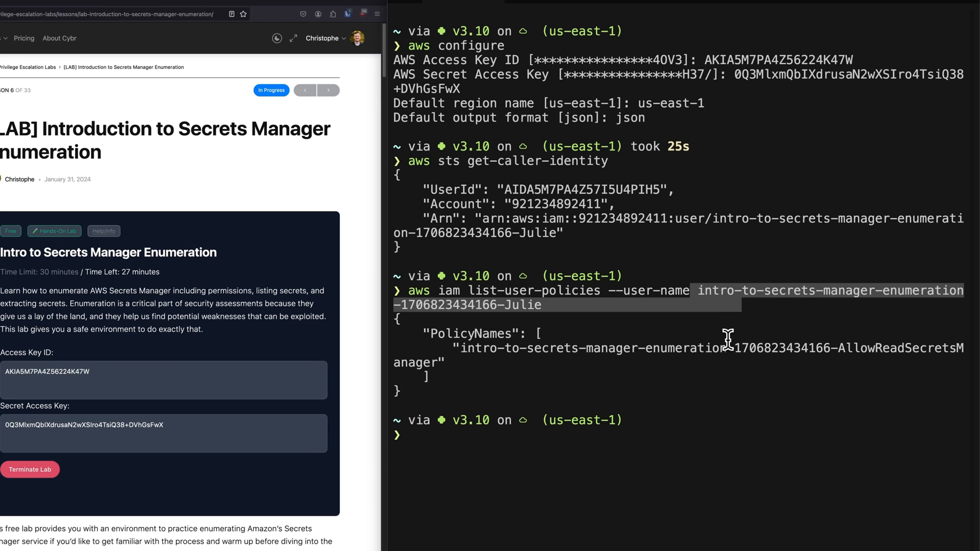
{"action": "left_click_drag", "start_coordinate": [438, 391], "coordinate": [405, 291]}
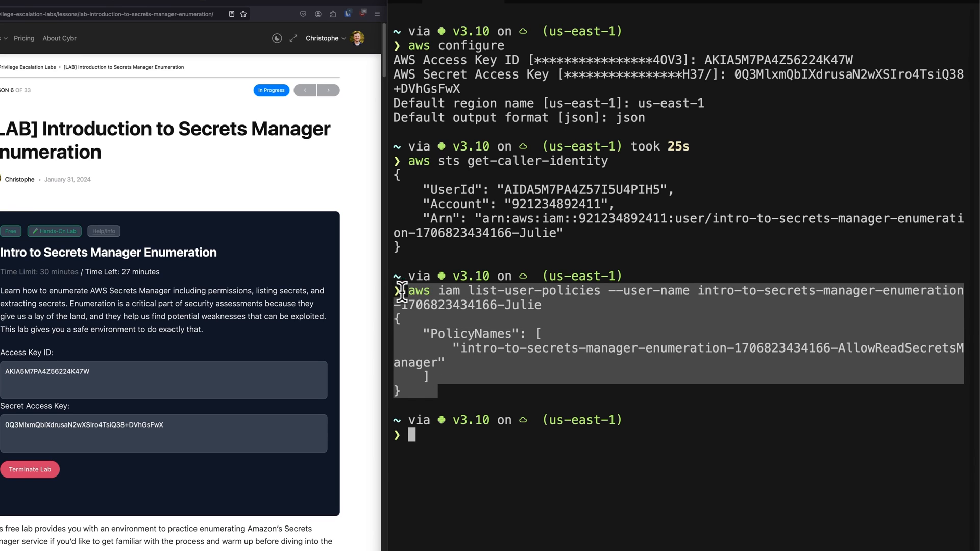
{"action": "left_click", "coordinate": [514, 460]}
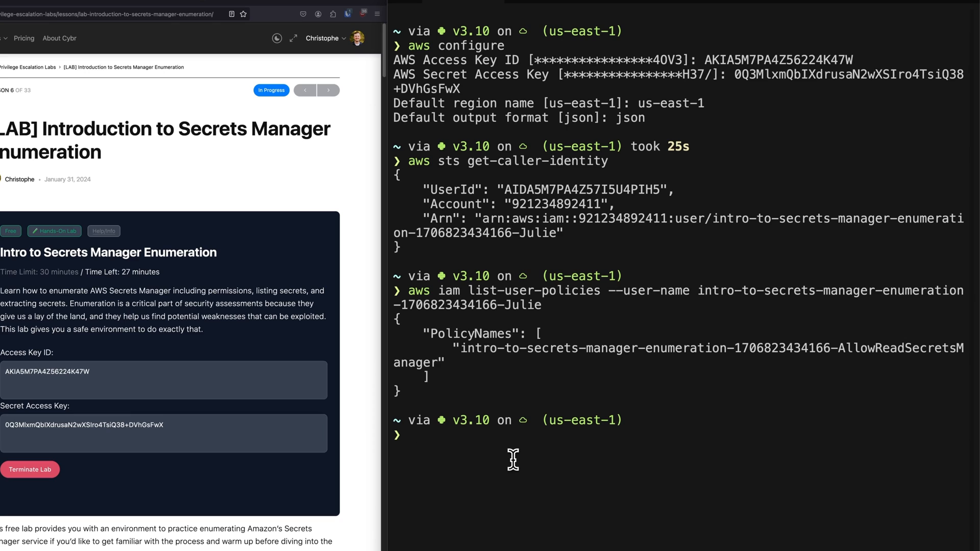
{"action": "type", "text": "aws iam get-user"}
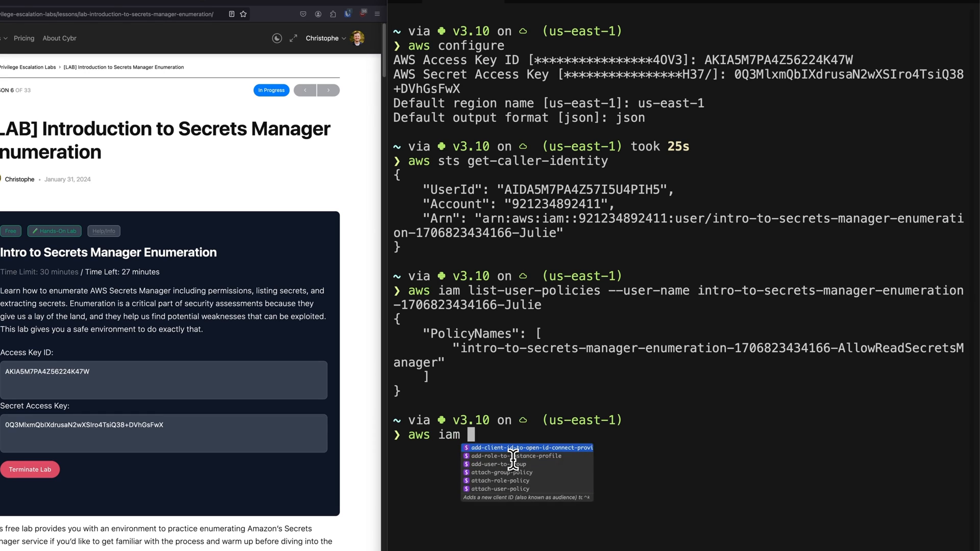
{"action": "type", "text": "-policy"}
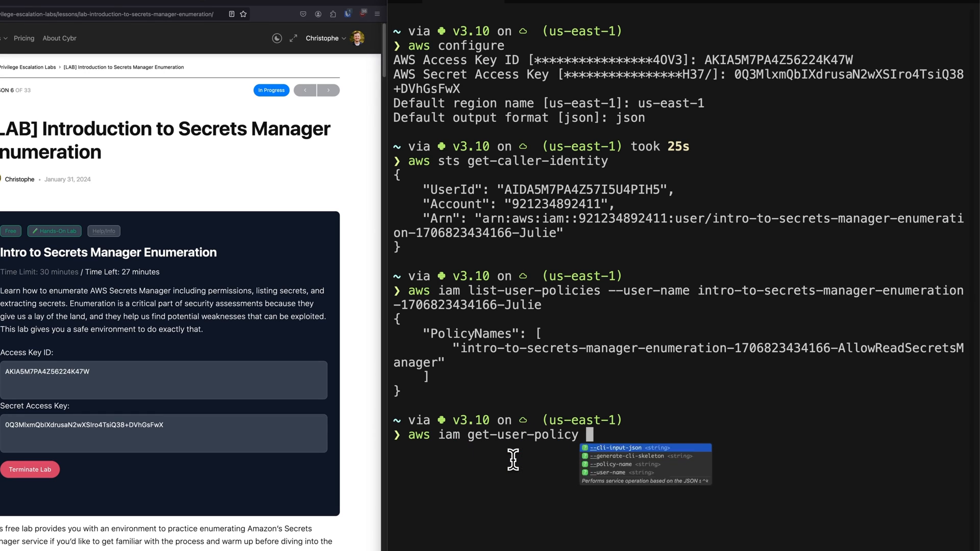
{"action": "type", "text": " --user-name"}
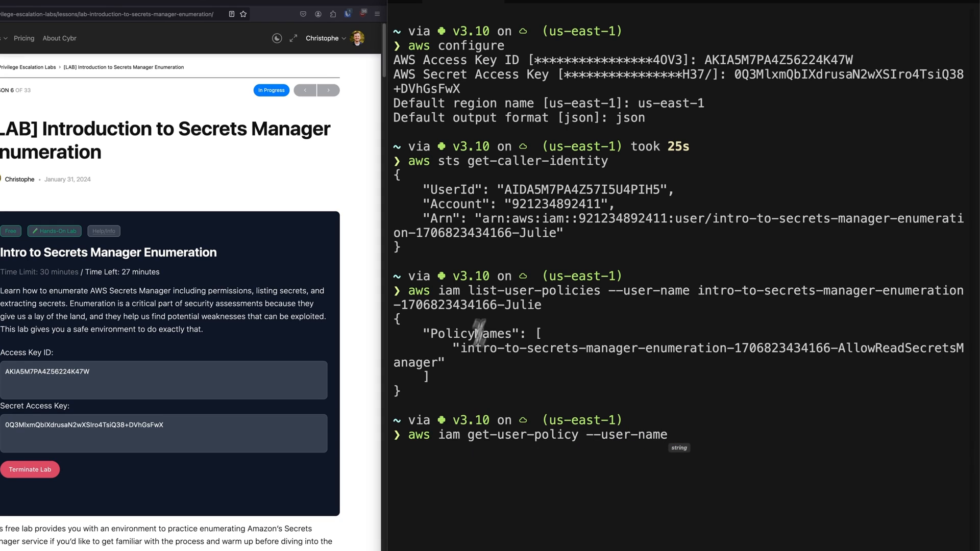
Run aws iam get-user-policy with the copied lab user name and AllowReadSecretsManager policy name.
{"action": "left_click_drag", "start_coordinate": [557, 233], "coordinate": [732, 220]}
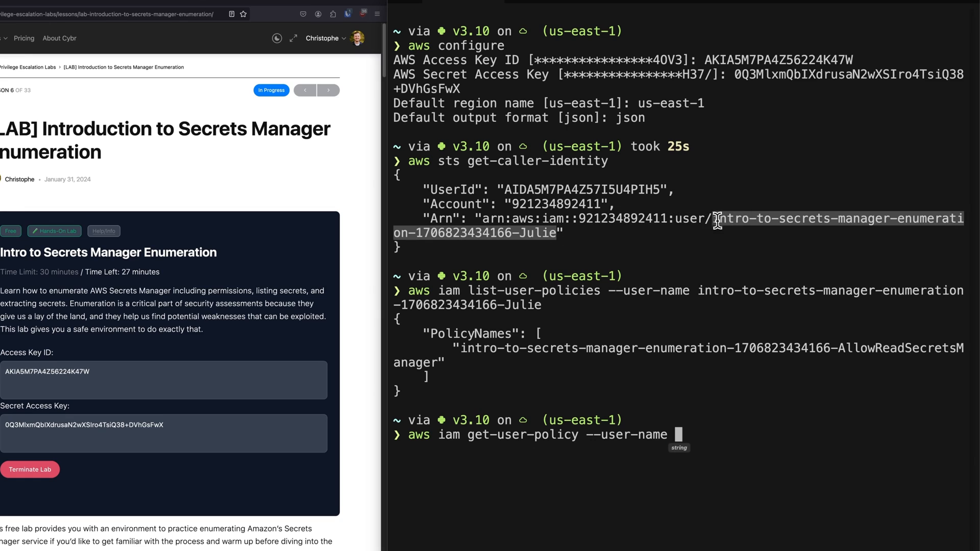
{"action": "key", "text": "super+c"}
{"action": "key", "text": "super+v"}
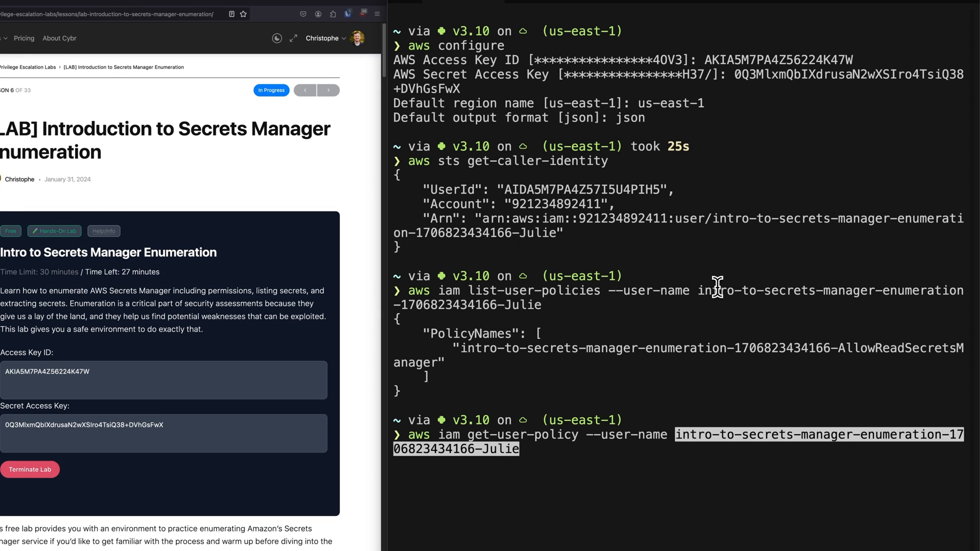
{"action": "type", "text": "--policy-name"}
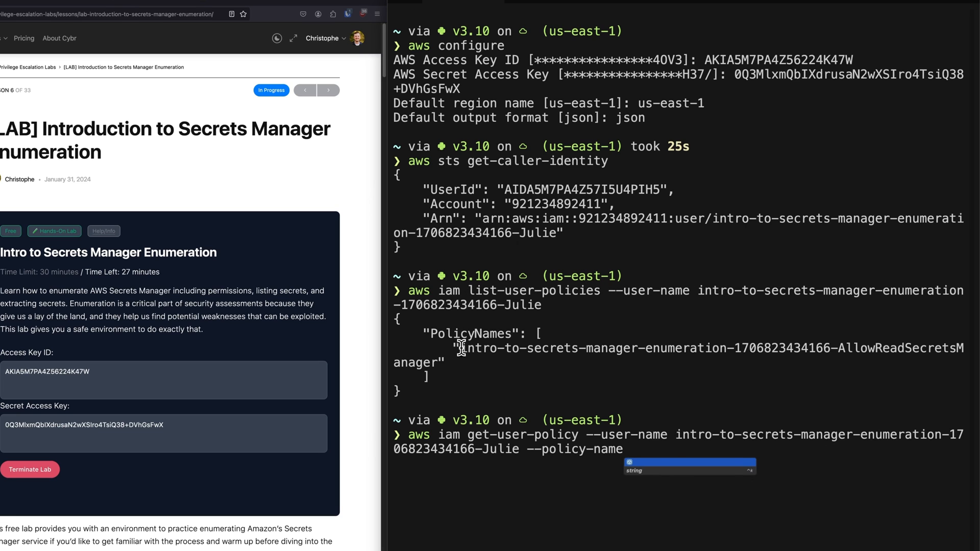
{"action": "left_click_drag", "start_coordinate": [459, 346], "coordinate": [442, 366]}
{"action": "key", "text": "super+c"}
{"action": "key", "text": "super+v"}
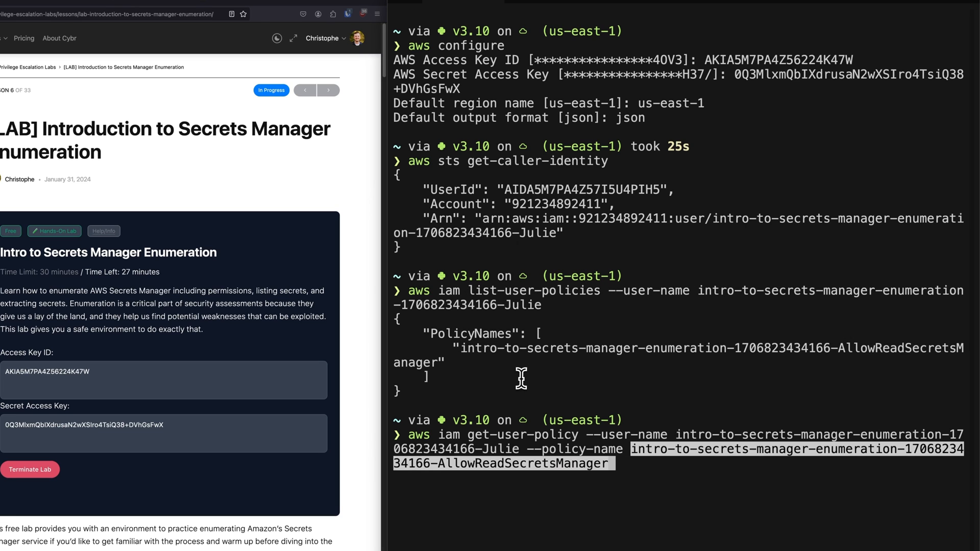
{"action": "key", "text": "Return"}
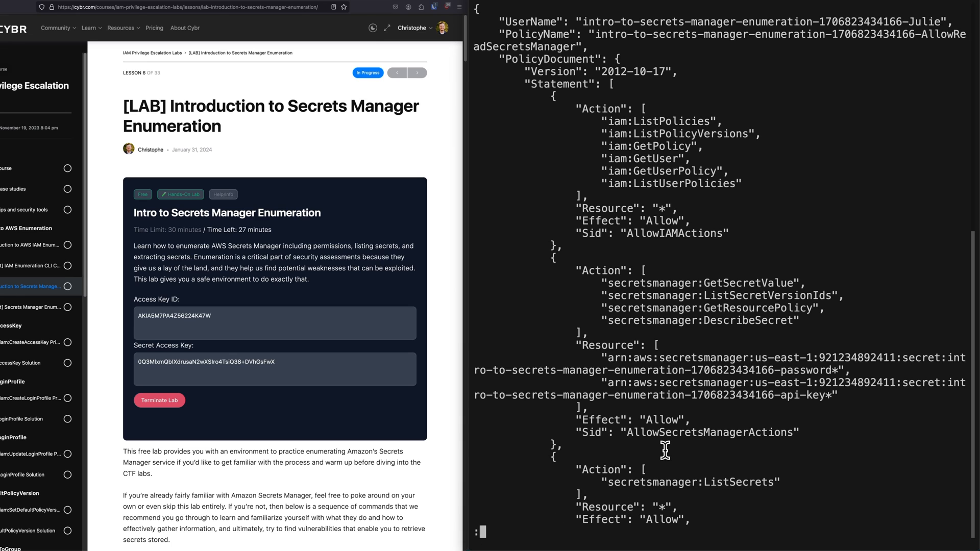
{"action": "scroll", "coordinate": [666, 451], "scroll_direction": "down", "scroll_amount": 1}
{"action": "scroll", "coordinate": [666, 451], "scroll_direction": "down", "scroll_amount": 1}
{"action": "scroll", "coordinate": [666, 449], "scroll_direction": "down", "scroll_amount": 1}
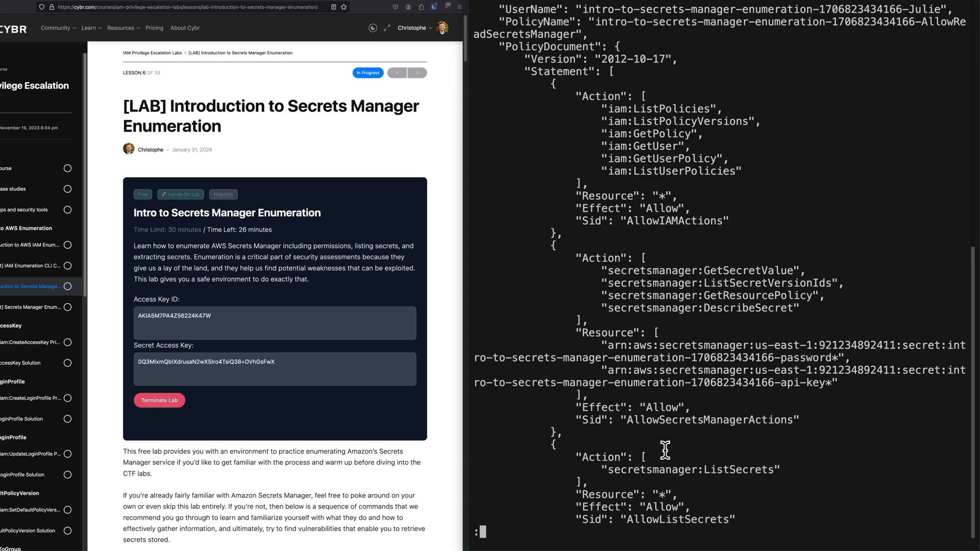
{"action": "scroll", "coordinate": [666, 449], "scroll_direction": "down", "scroll_amount": 1}
{"action": "scroll", "coordinate": [666, 450], "scroll_direction": "up", "scroll_amount": 4}
{"action": "scroll", "coordinate": [666, 450], "scroll_direction": "down", "scroll_amount": 4}
{"action": "scroll", "coordinate": [665, 450], "scroll_direction": "down", "scroll_amount": 1}
{"action": "scroll", "coordinate": [666, 450], "scroll_direction": "up", "scroll_amount": 2}
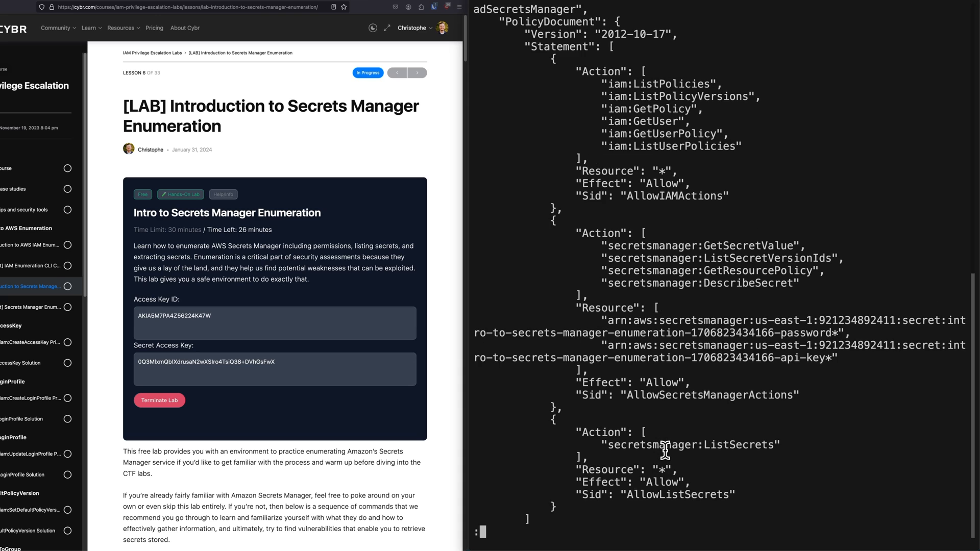
Leave the pager and highlight the IAM actions statement and the secretsmanager:GetSecretValue permission.
{"action": "key", "text": "q"}
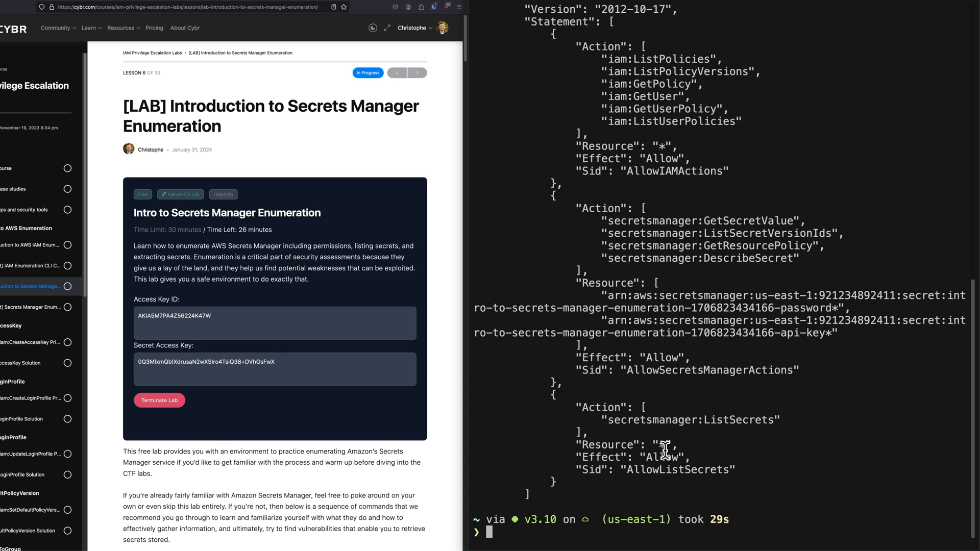
{"action": "left_click_drag", "start_coordinate": [645, 460], "coordinate": [607, 264]}
{"action": "left_click", "coordinate": [642, 345]}
{"action": "scroll", "coordinate": [660, 397], "scroll_direction": "up", "scroll_amount": 3}
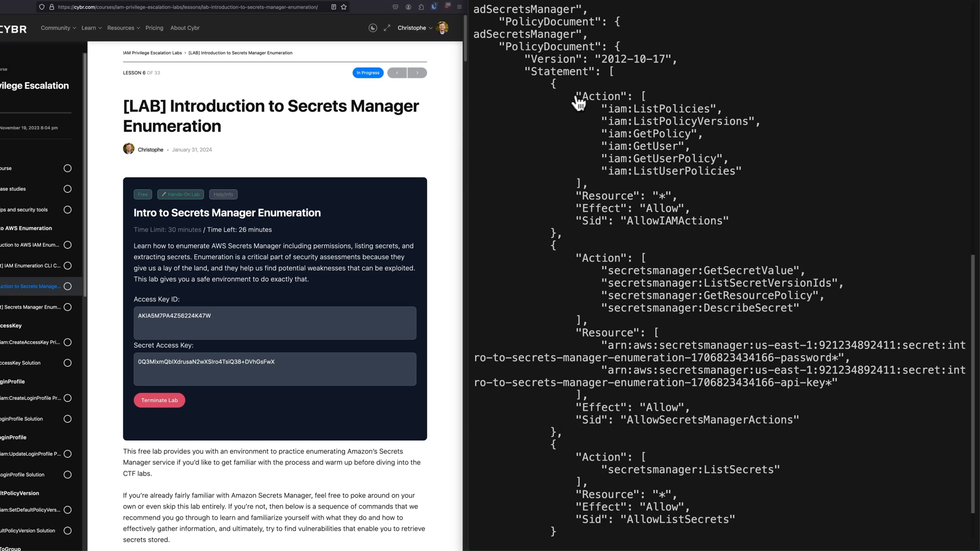
{"action": "left_click_drag", "start_coordinate": [576, 98], "coordinate": [758, 226]}
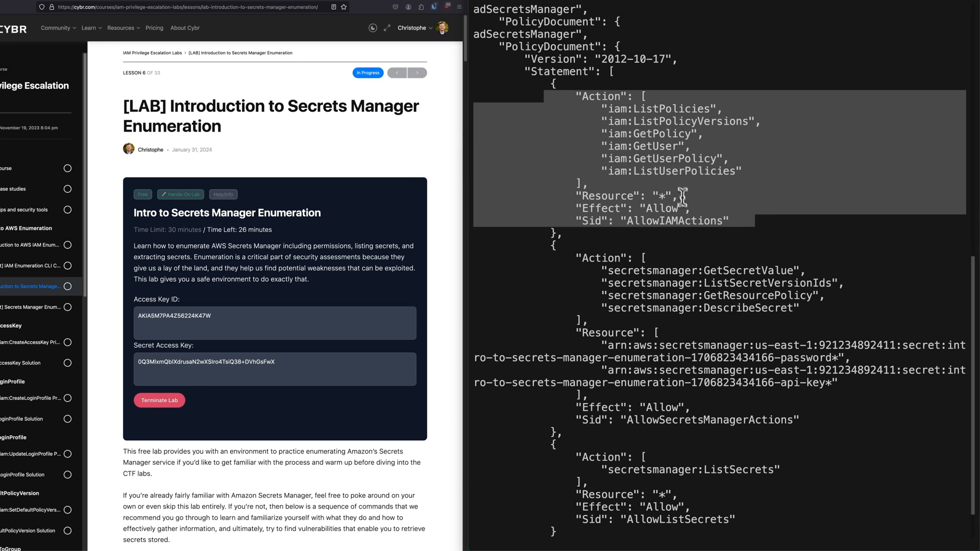
{"action": "scroll", "coordinate": [690, 192], "scroll_direction": "down", "scroll_amount": 3}
{"action": "left_click", "coordinate": [606, 215]}
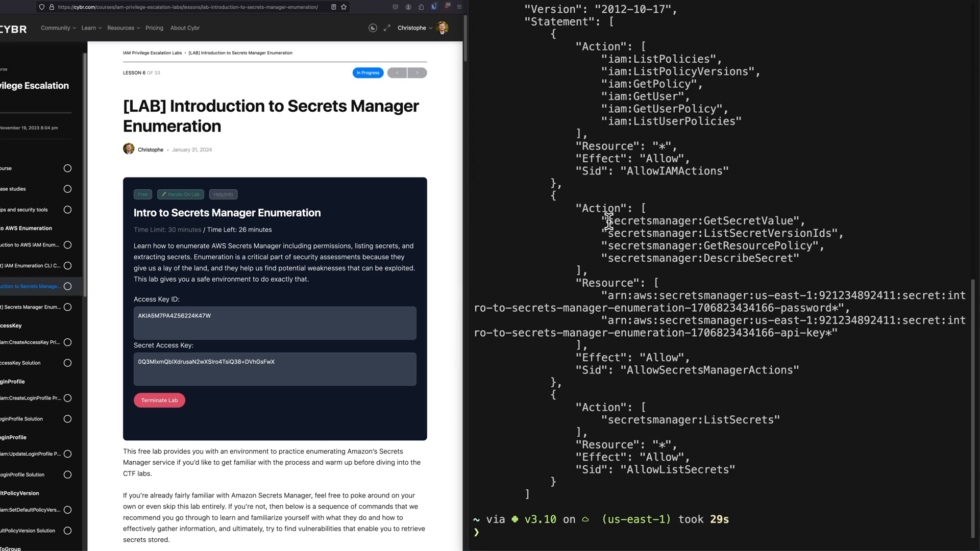
{"action": "left_click_drag", "start_coordinate": [607, 221], "coordinate": [792, 221]}
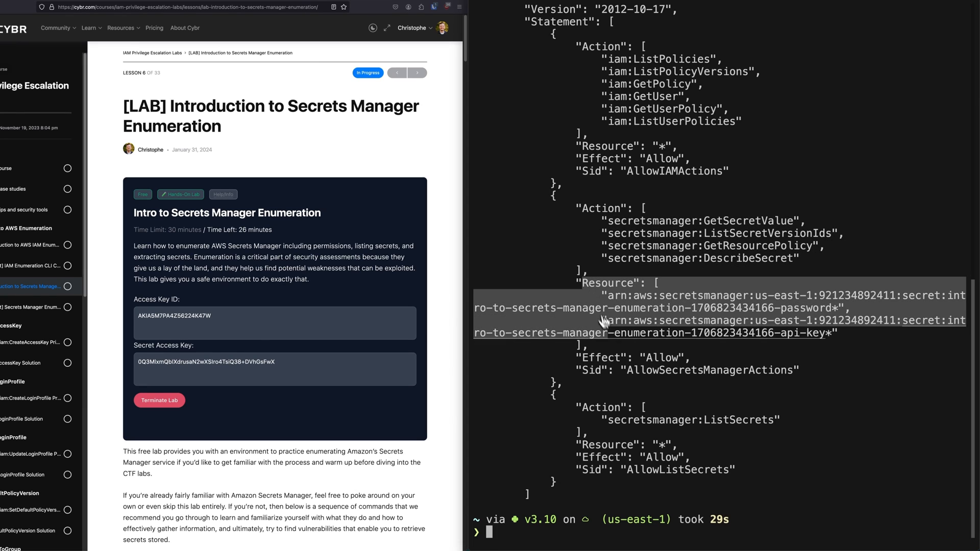
Highlight the password and api-key secret ARNs and the ListSecrets permission on the wildcard resource.
{"action": "left_click_drag", "start_coordinate": [584, 282], "coordinate": [600, 345]}
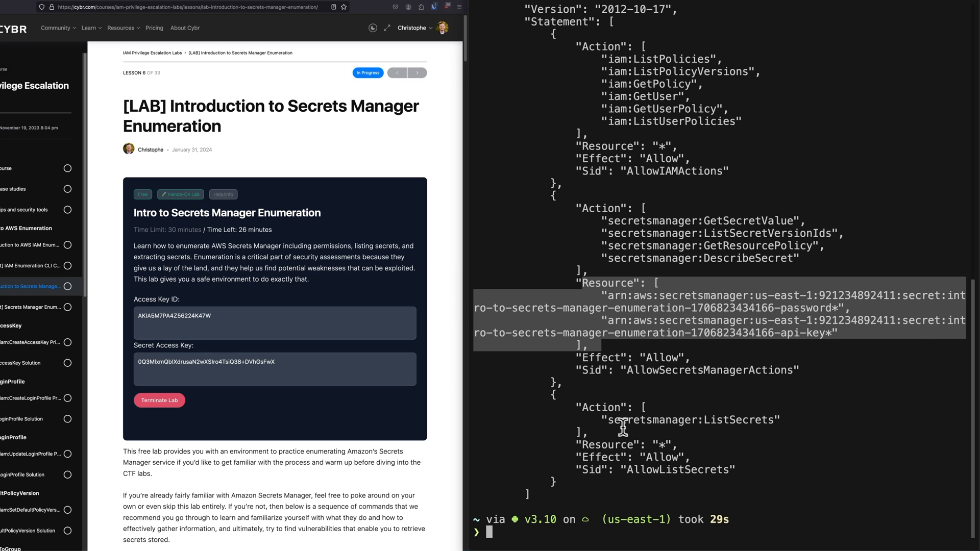
{"action": "left_click_drag", "start_coordinate": [609, 420], "coordinate": [785, 422]}
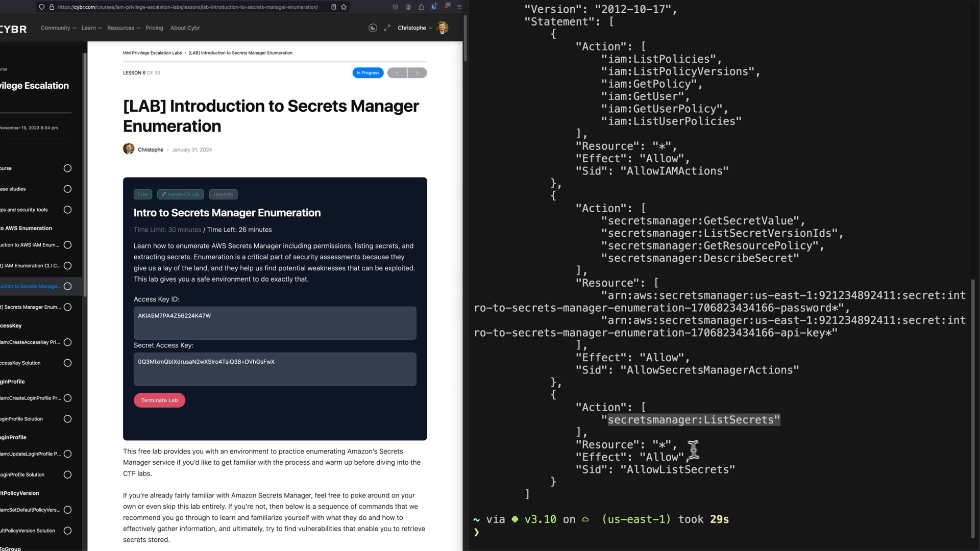
{"action": "left_click_drag", "start_coordinate": [678, 444], "coordinate": [616, 444]}
{"action": "triple_click", "coordinate": [606, 444]}
{"action": "left_click", "coordinate": [621, 429]}
{"action": "double_click", "coordinate": [634, 422]}
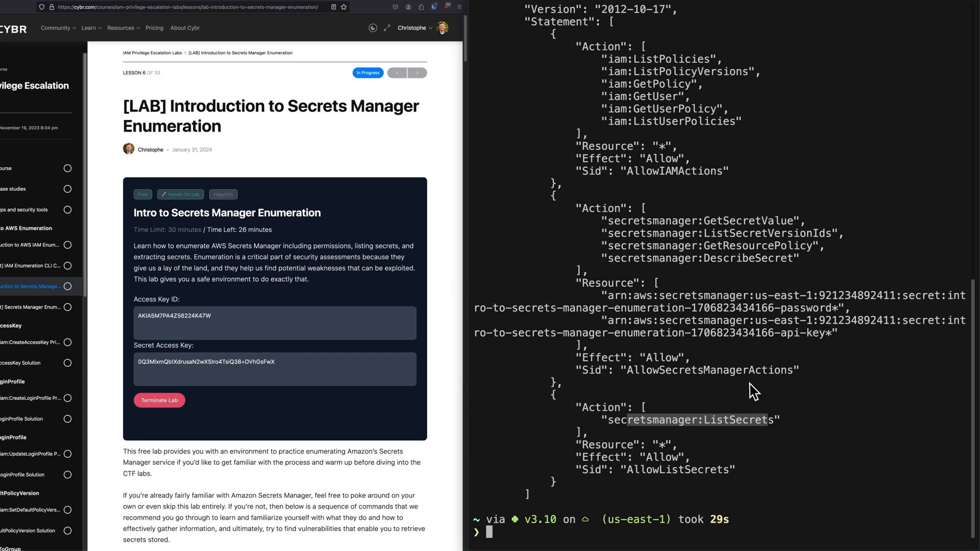
{"action": "left_click", "coordinate": [837, 333]}
{"action": "left_click_drag", "start_coordinate": [838, 332], "coordinate": [601, 297]}
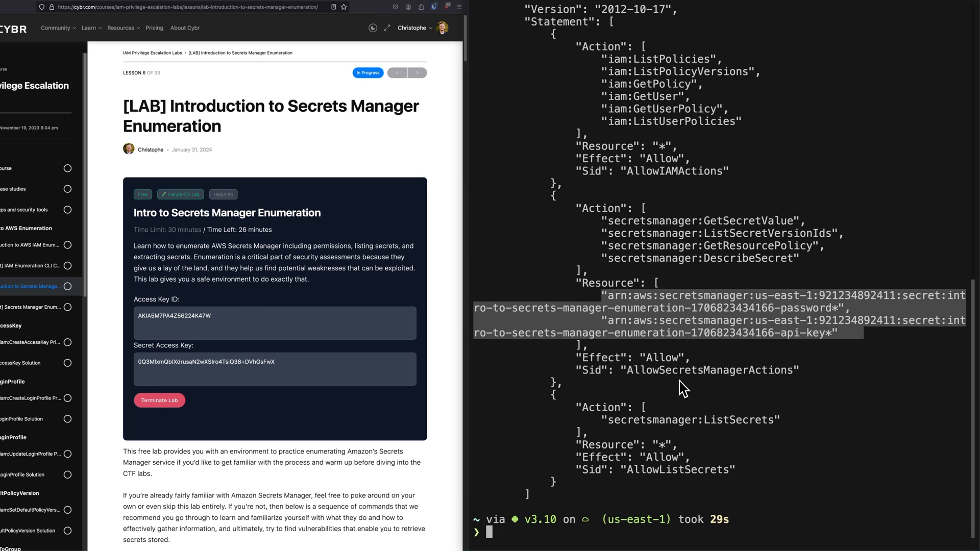
{"action": "left_click_drag", "start_coordinate": [801, 261], "coordinate": [605, 204]}
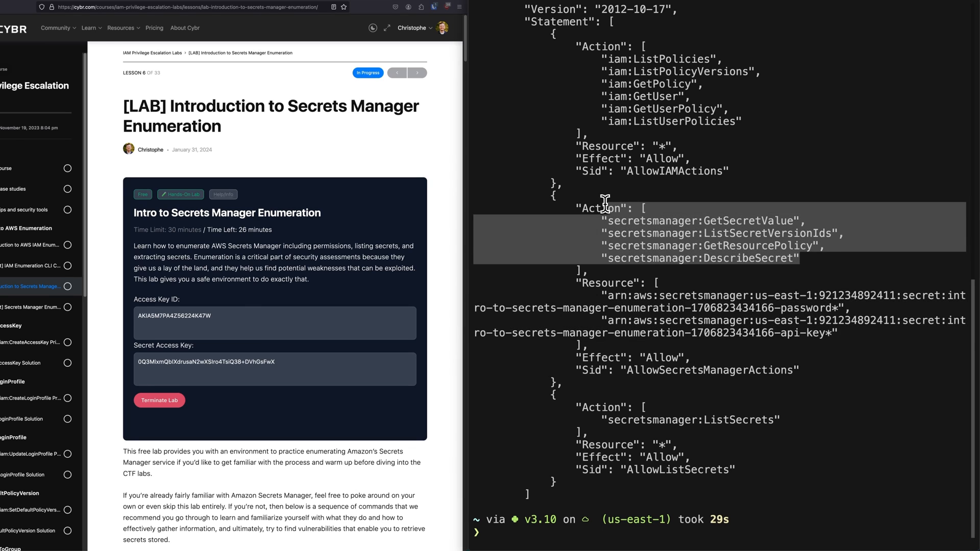
{"action": "left_click_drag", "start_coordinate": [608, 296], "coordinate": [852, 340]}
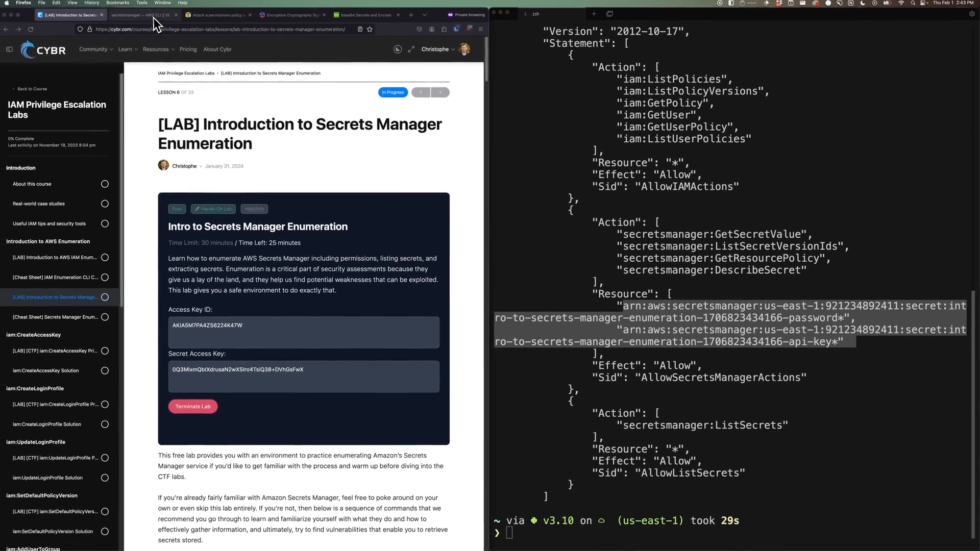
Switch to the AWS CLI secretsmanager reference and highlight its Available Commands list.
{"action": "left_click", "coordinate": [155, 6]}
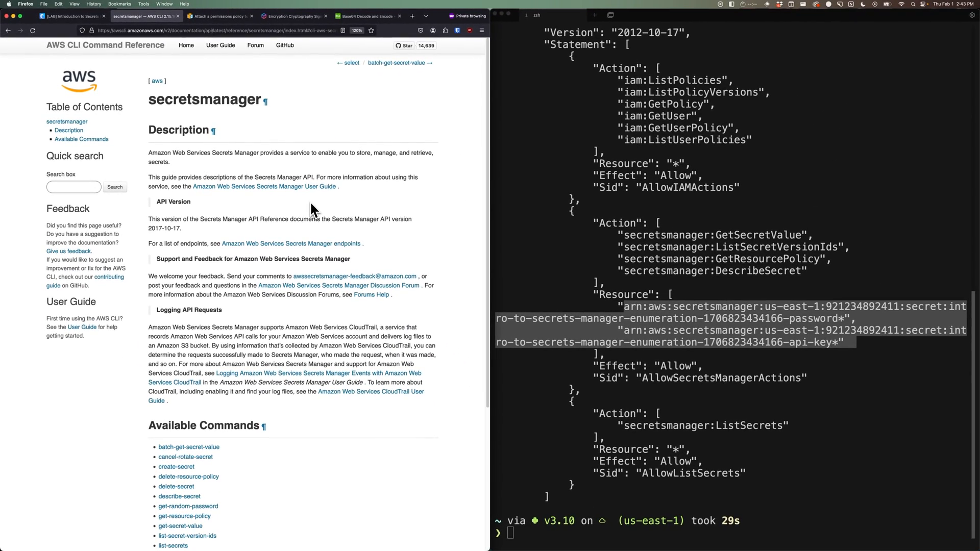
{"action": "scroll", "coordinate": [345, 238], "scroll_direction": "down", "scroll_amount": 3}
{"action": "scroll", "coordinate": [357, 260], "scroll_direction": "down", "scroll_amount": 2}
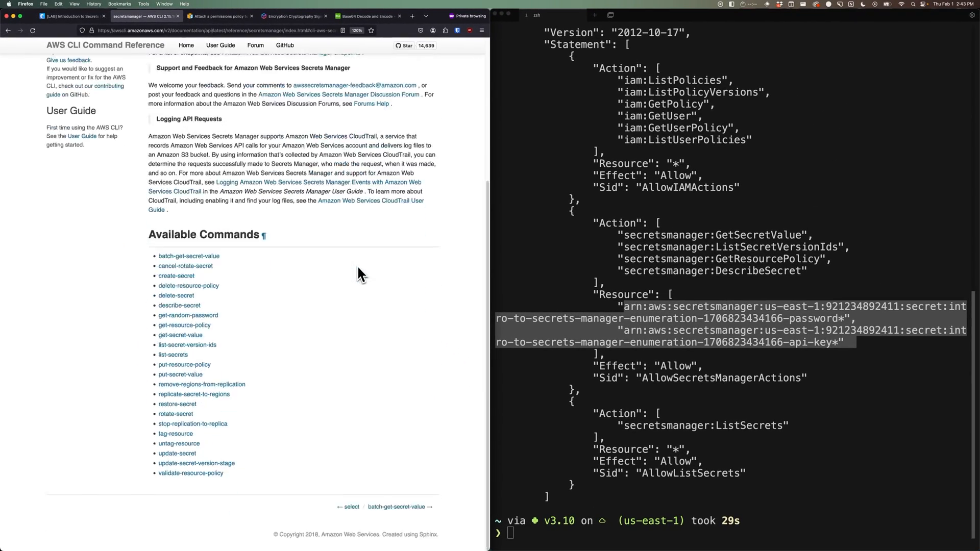
{"action": "left_click_drag", "start_coordinate": [295, 479], "coordinate": [158, 254]}
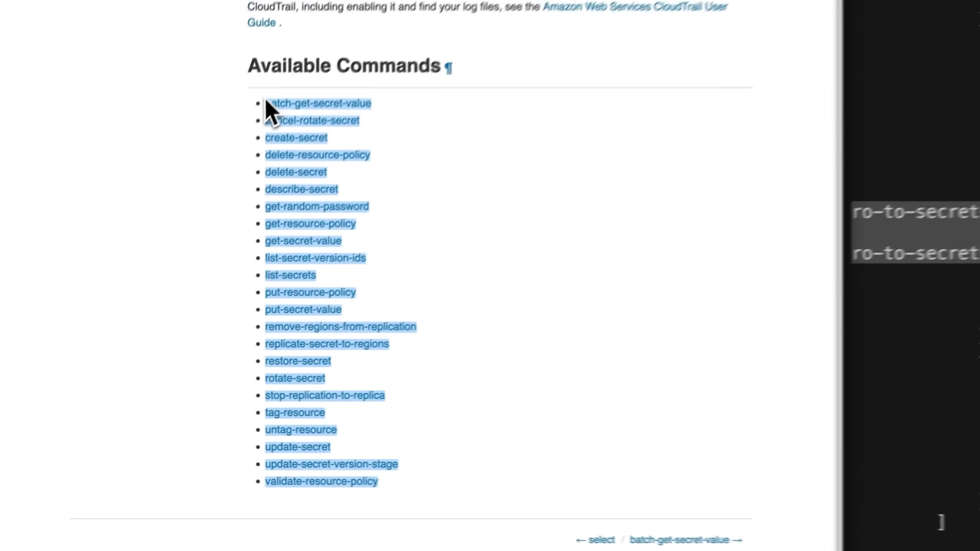
{"action": "left_click", "coordinate": [665, 77]}
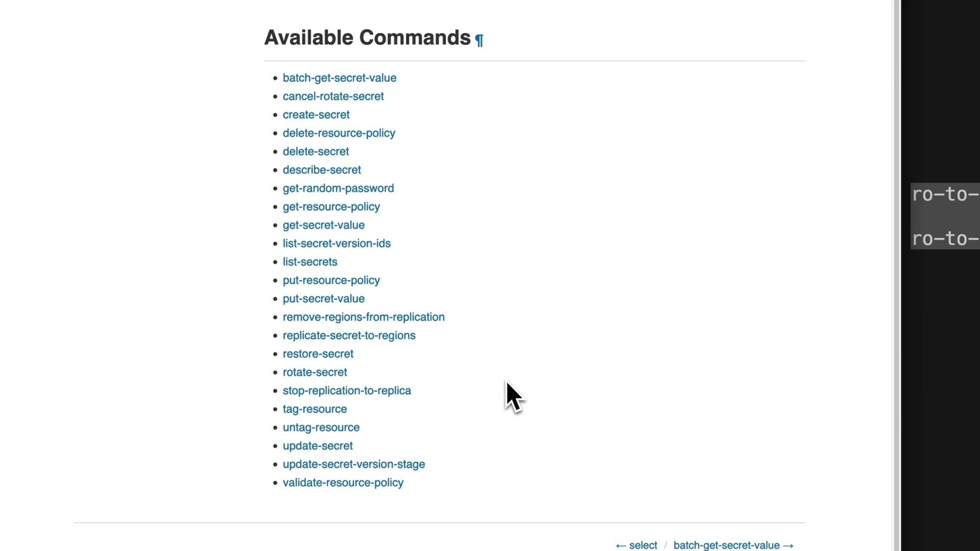
{"action": "left_click_drag", "start_coordinate": [506, 382], "coordinate": [352, 116]}
{"action": "left_click", "coordinate": [436, 88]}
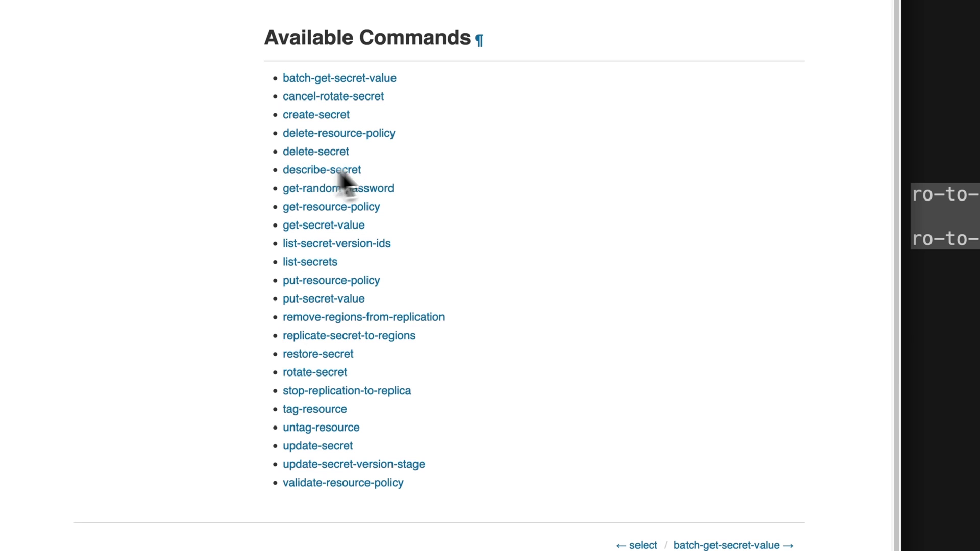
Highlight describe-secret, get-random-password, get-resource-policy, get-secret-value, list-secret-version-ids and list-secrets.
{"action": "left_click_drag", "start_coordinate": [361, 171], "coordinate": [280, 170]}
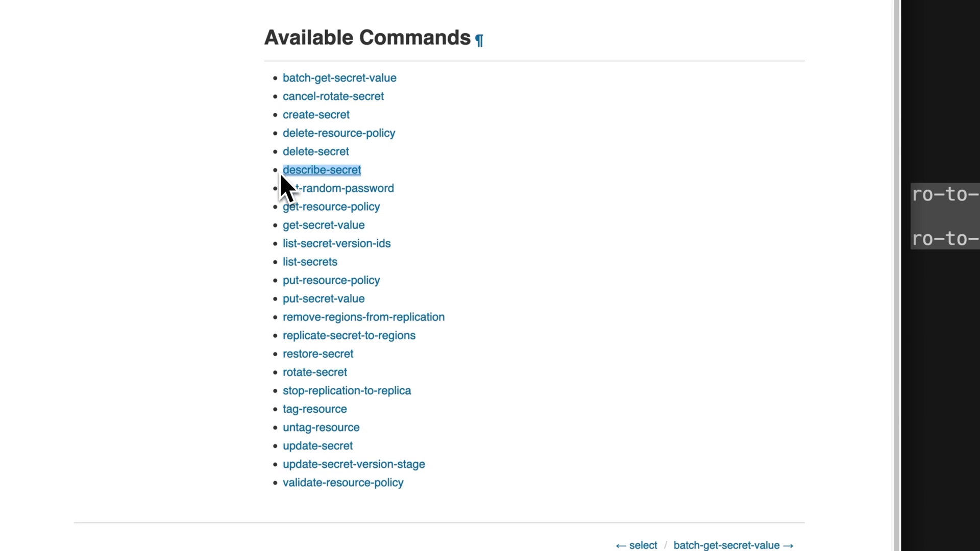
{"action": "left_click", "coordinate": [414, 203]}
{"action": "left_click_drag", "start_coordinate": [398, 189], "coordinate": [281, 189]}
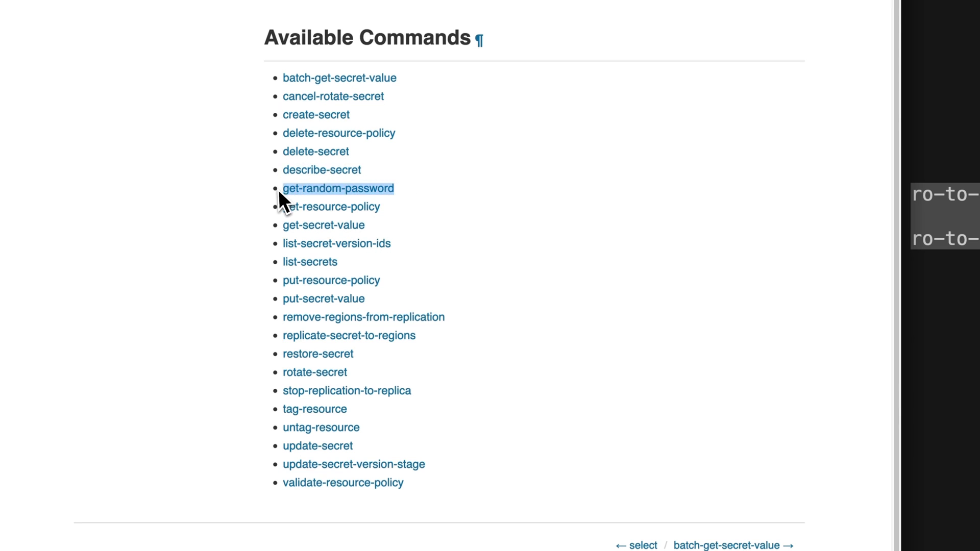
{"action": "left_click", "coordinate": [412, 218]}
{"action": "left_click_drag", "start_coordinate": [382, 207], "coordinate": [280, 207]}
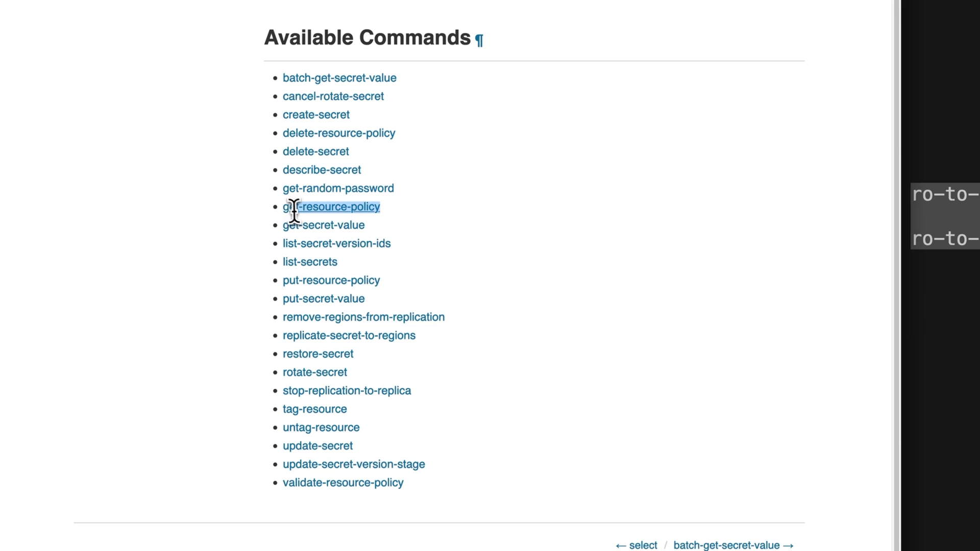
{"action": "left_click_drag", "start_coordinate": [369, 225], "coordinate": [307, 226]}
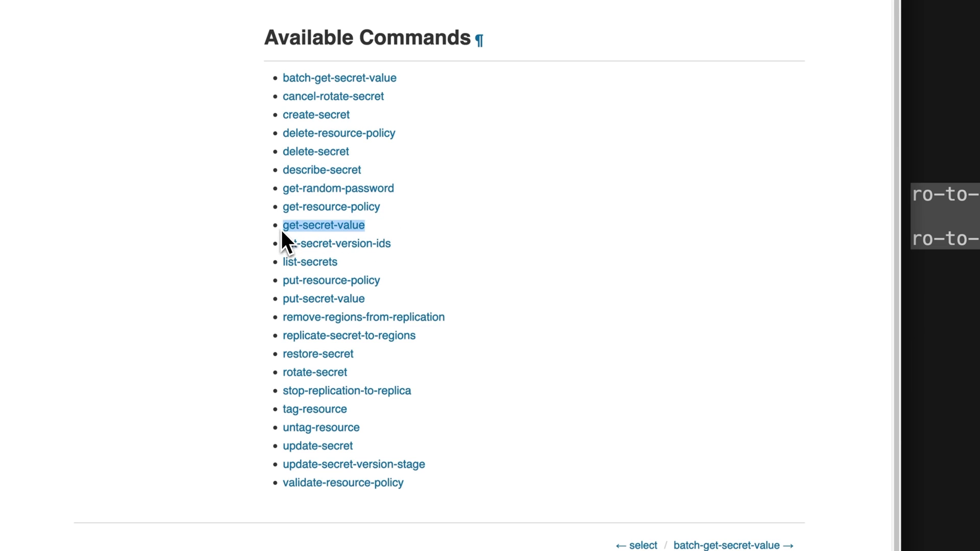
{"action": "left_click", "coordinate": [429, 264]}
{"action": "left_click_drag", "start_coordinate": [339, 263], "coordinate": [299, 246]}
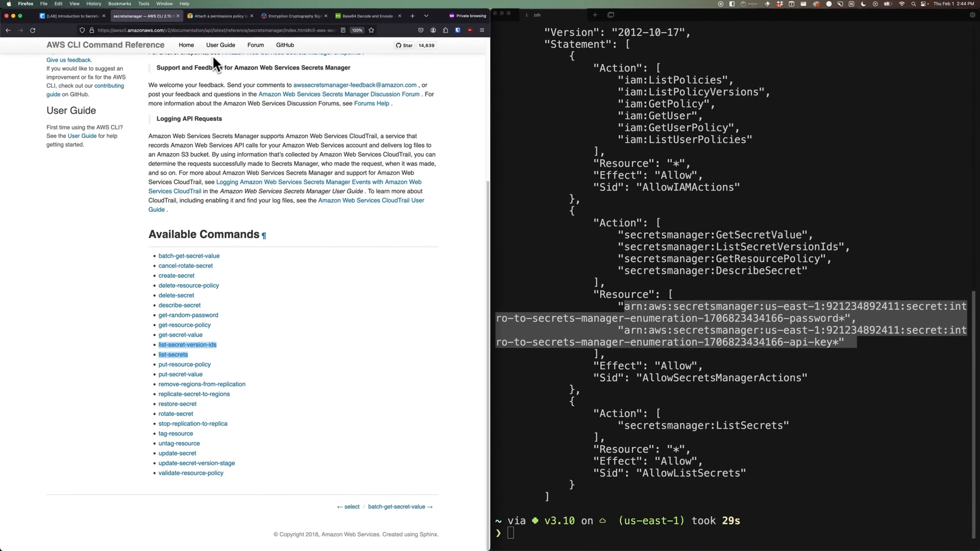
Open the Secrets Manager Enumeration CLI Commands cheat sheet lesson in a new tab.
{"action": "left_click", "coordinate": [82, 16]}
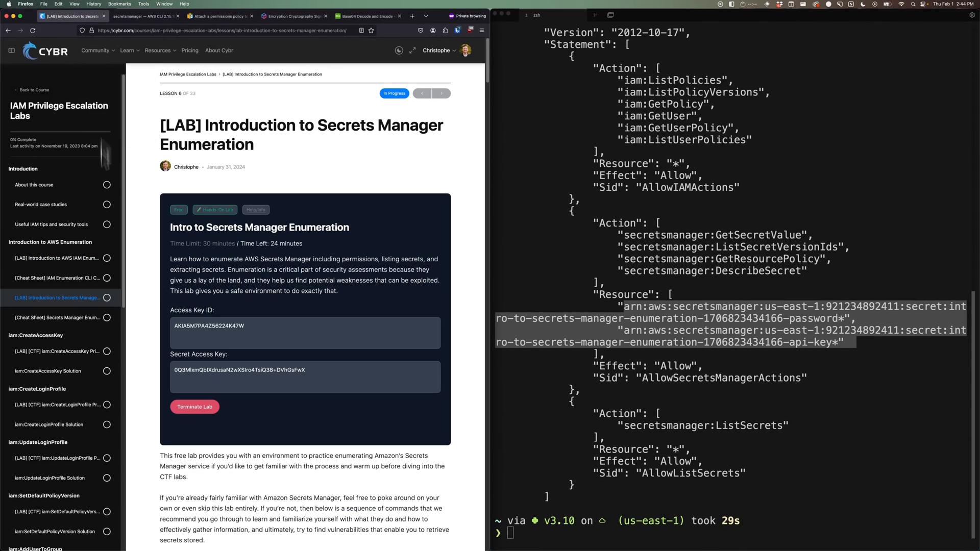
{"action": "middle_click", "coordinate": [53, 318]}
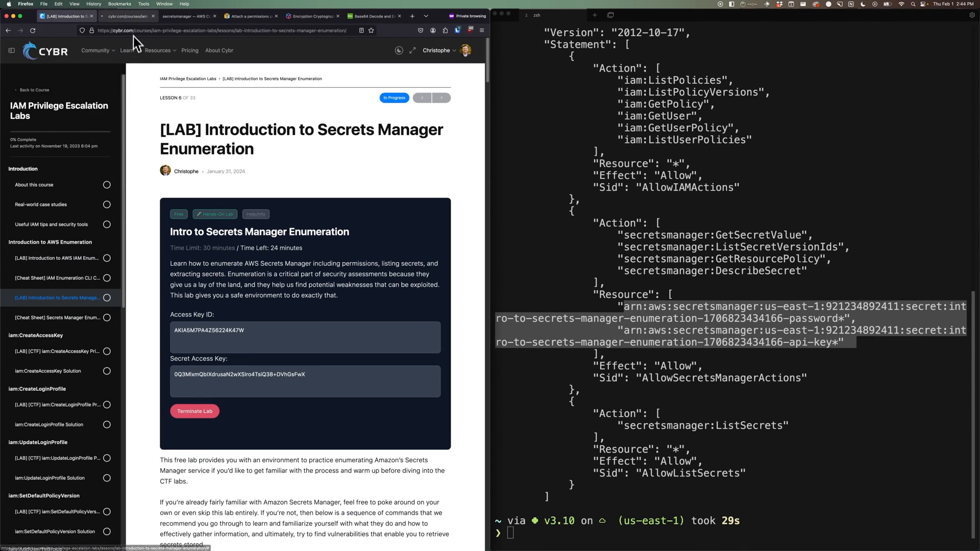
{"action": "left_click", "coordinate": [130, 16]}
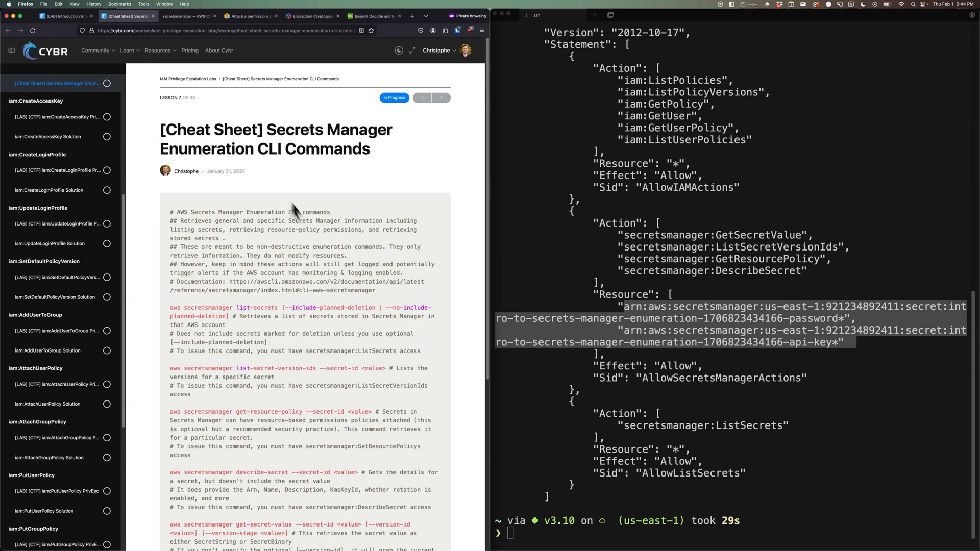
{"action": "scroll", "coordinate": [297, 278], "scroll_direction": "down", "scroll_amount": 3}
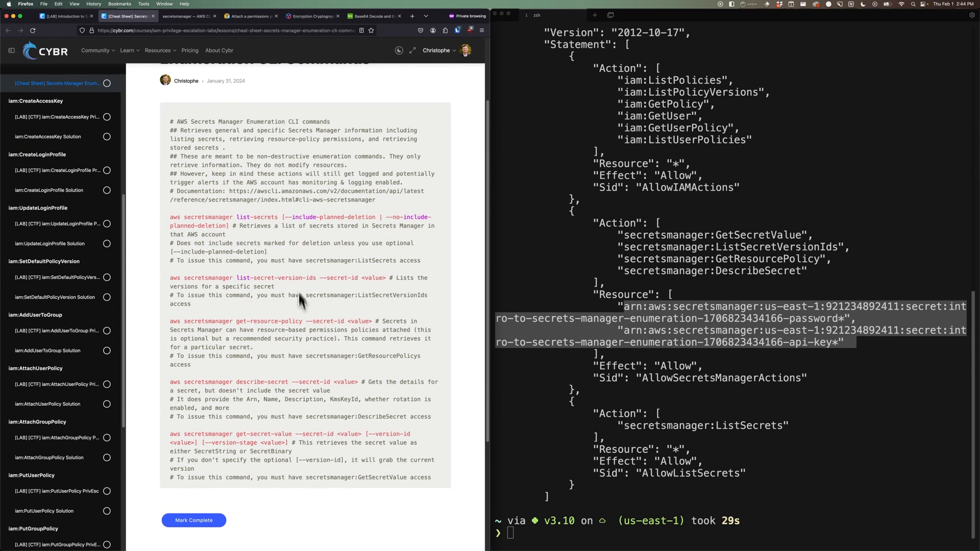
{"action": "mouse_move", "coordinate": [438, 460]}
{"action": "left_mouse_down"}
{"action": "mouse_move", "coordinate": [328, 479]}
{"action": "mouse_move", "coordinate": [207, 138]}
{"action": "left_mouse_up"}
{"action": "left_click", "coordinate": [278, 284]}
Highlight the cheat sheet's ListSecrets permission note and return to the command reference.
{"action": "left_click_drag", "start_coordinate": [183, 243], "coordinate": [400, 261]}
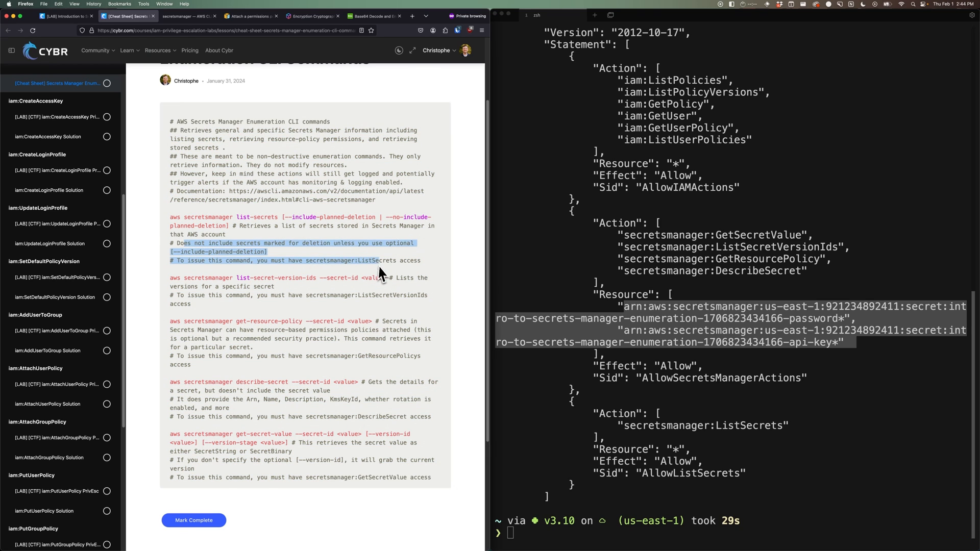
{"action": "left_click", "coordinate": [384, 293]}
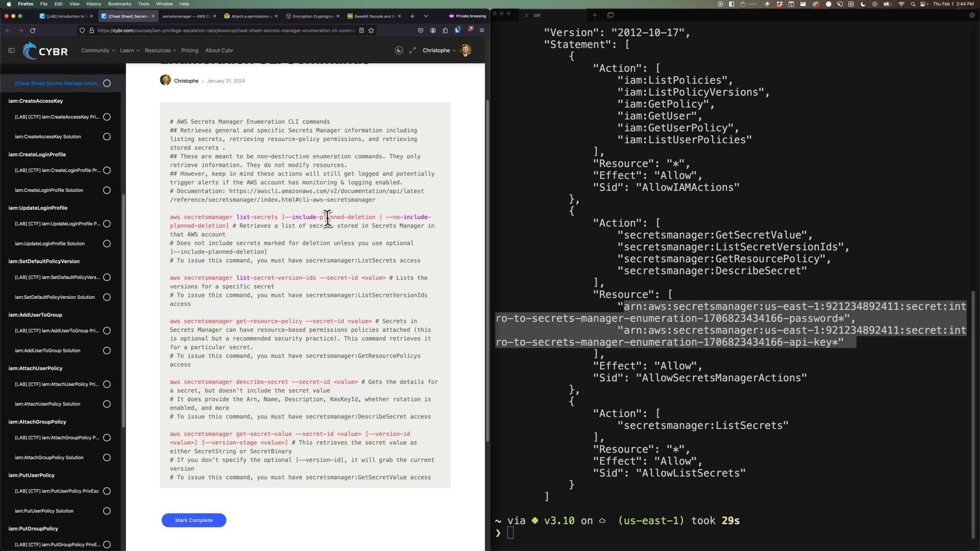
{"action": "left_click", "coordinate": [187, 16]}
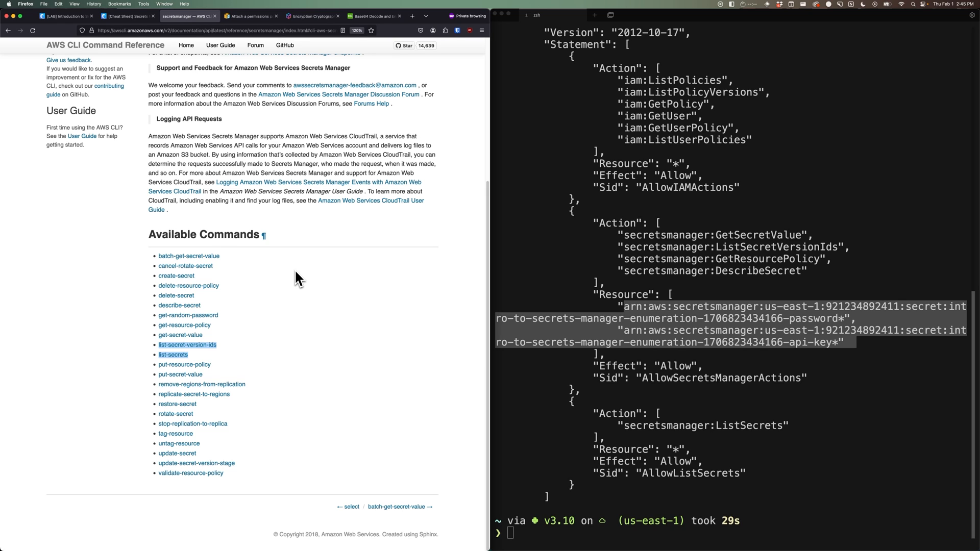
Open the list-secrets command documentation and focus the terminal.
{"action": "left_click", "coordinate": [298, 334]}
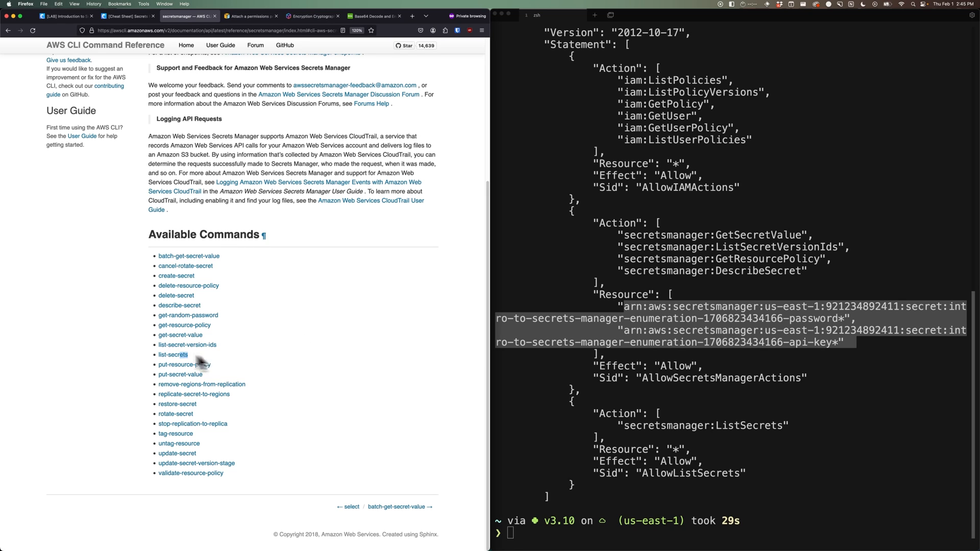
{"action": "left_click_drag", "start_coordinate": [188, 355], "coordinate": [157, 354]}
{"action": "left_click", "coordinate": [173, 356]}
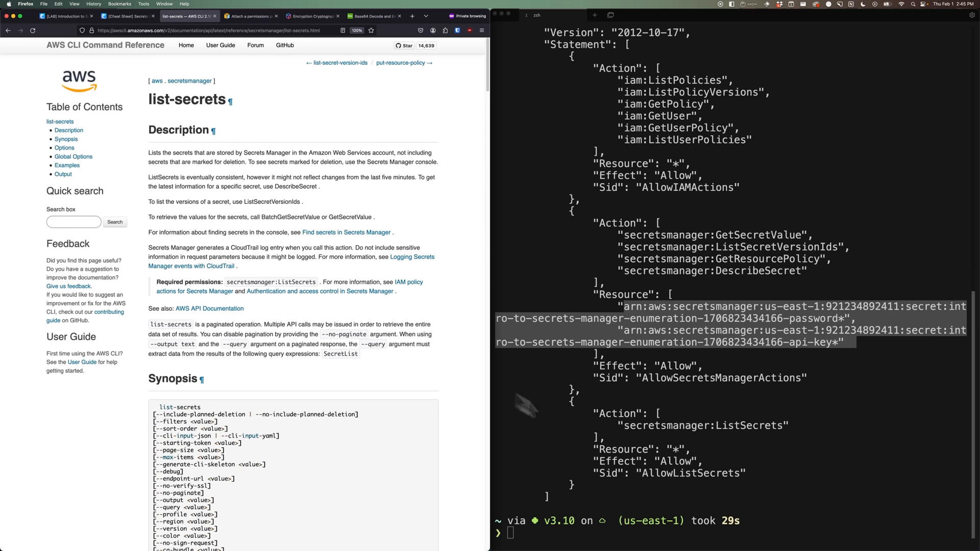
{"action": "left_click", "coordinate": [670, 452]}
{"action": "type", "text": "aws secretsmanager list-secret"}
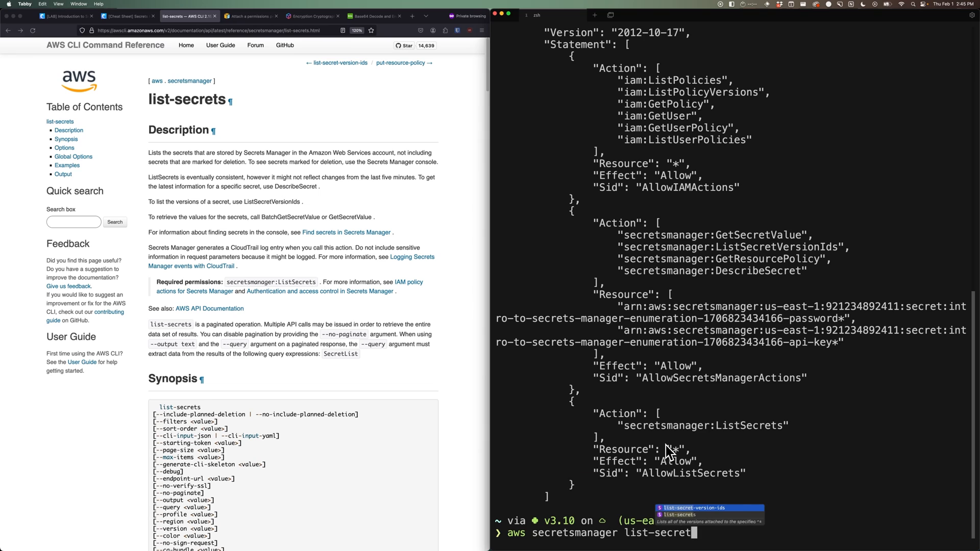
{"action": "type", "text": "s --cli-input-json"}
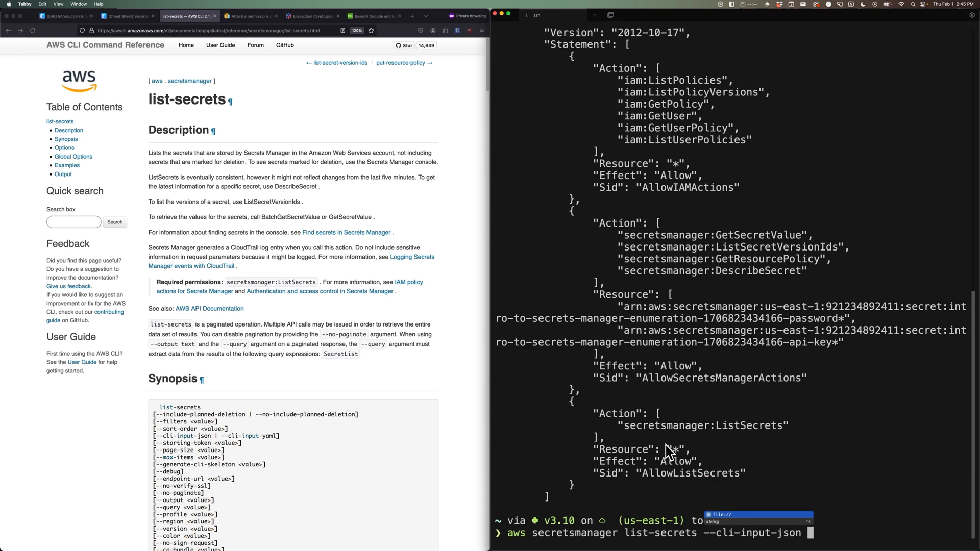
Run aws secretsmanager list-secrets and read the SecretList and ARN fields in the pager, then quit it.
{"action": "key", "text": "BackSpace"}
{"action": "key", "text": "BackSpace"}
{"action": "key", "text": "BackSpace"}
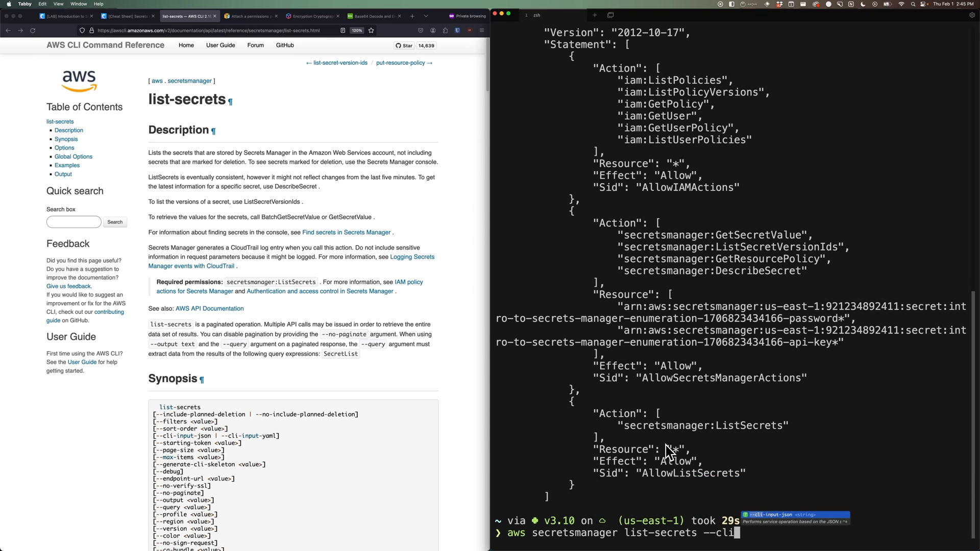
{"action": "key", "text": "BackSpace"}
{"action": "key", "text": "BackSpace"}
{"action": "key", "text": "Return"}
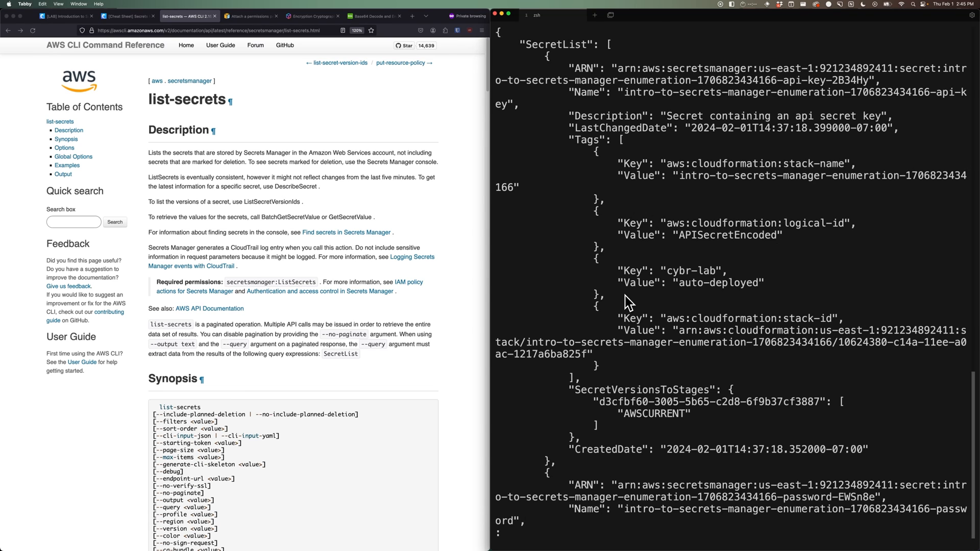
{"action": "mouse_move", "coordinate": [542, 45]}
{"action": "left_mouse_down"}
{"action": "mouse_move", "coordinate": [582, 45]}
{"action": "mouse_move", "coordinate": [569, 464]}
{"action": "mouse_move", "coordinate": [663, 502]}
{"action": "left_mouse_up"}
{"action": "left_click", "coordinate": [569, 476]}
{"action": "left_click", "coordinate": [608, 491]}
{"action": "double_click", "coordinate": [583, 483]}
{"action": "double_click", "coordinate": [583, 68]}
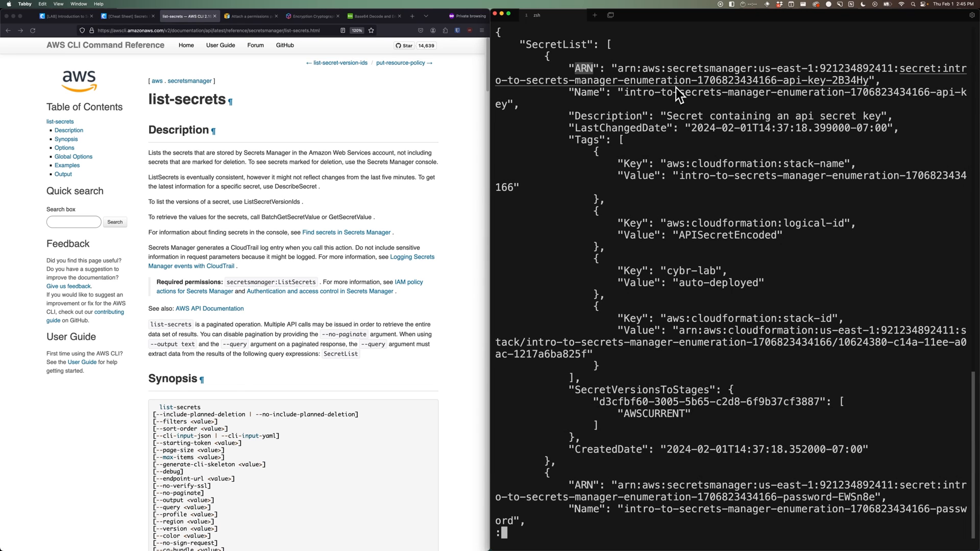
{"action": "scroll", "coordinate": [643, 201], "scroll_direction": "down", "scroll_amount": 5}
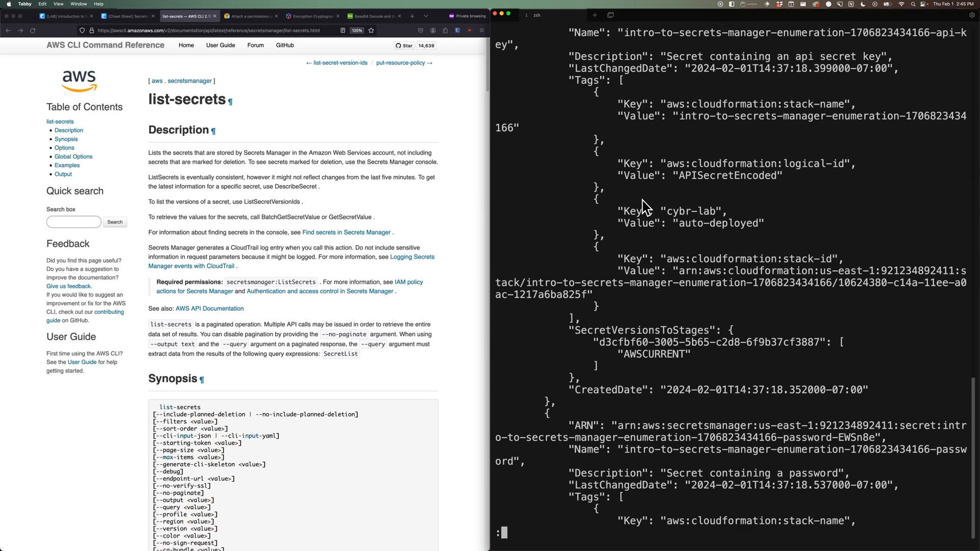
{"action": "scroll", "coordinate": [642, 201], "scroll_direction": "down", "scroll_amount": 4}
{"action": "scroll", "coordinate": [642, 201], "scroll_direction": "down", "scroll_amount": 4}
{"action": "scroll", "coordinate": [643, 201], "scroll_direction": "down", "scroll_amount": 4}
{"action": "scroll", "coordinate": [643, 201], "scroll_direction": "down", "scroll_amount": 4}
{"action": "scroll", "coordinate": [642, 201], "scroll_direction": "down", "scroll_amount": 4}
{"action": "scroll", "coordinate": [643, 201], "scroll_direction": "down", "scroll_amount": 4}
{"action": "scroll", "coordinate": [643, 201], "scroll_direction": "down", "scroll_amount": 4}
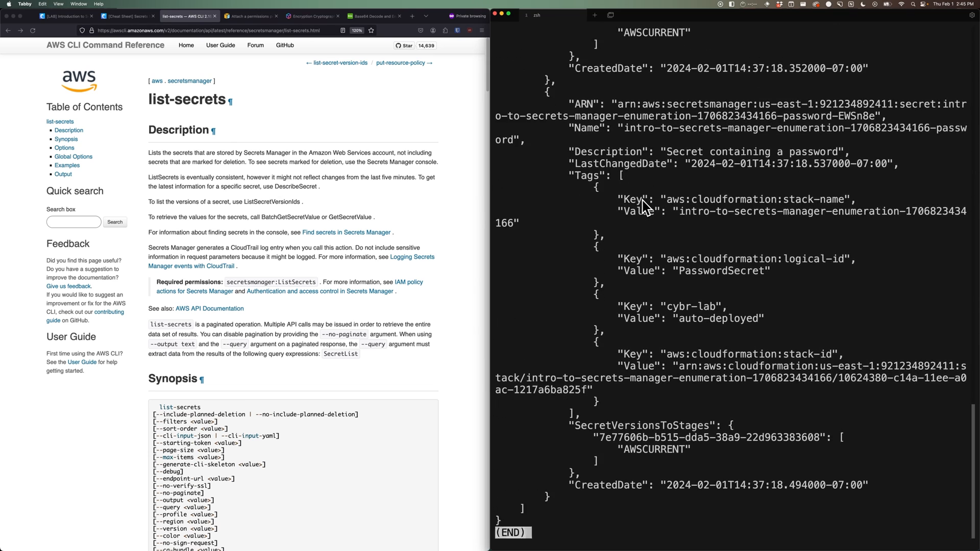
{"action": "key", "text": "q"}
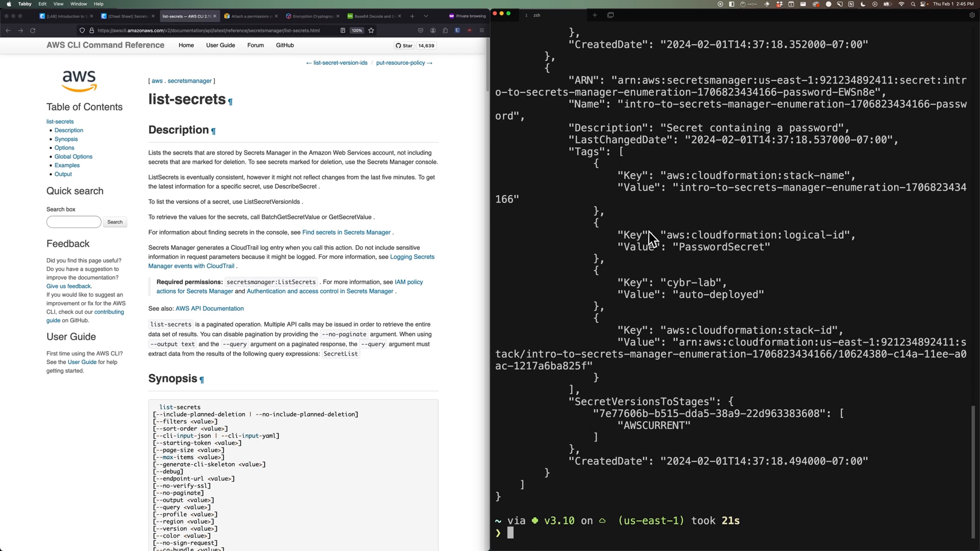
{"action": "scroll", "coordinate": [651, 237], "scroll_direction": "up", "scroll_amount": 3}
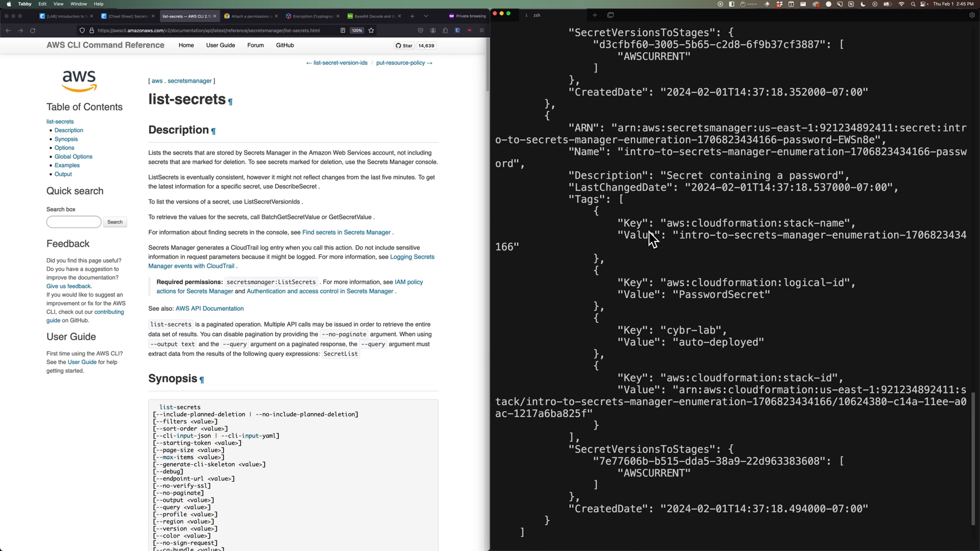
Review the password secret's ARN, name, description, LastChangedDate, tags and SecretVersionsToStages in the output.
{"action": "left_click_drag", "start_coordinate": [571, 128], "coordinate": [876, 137]}
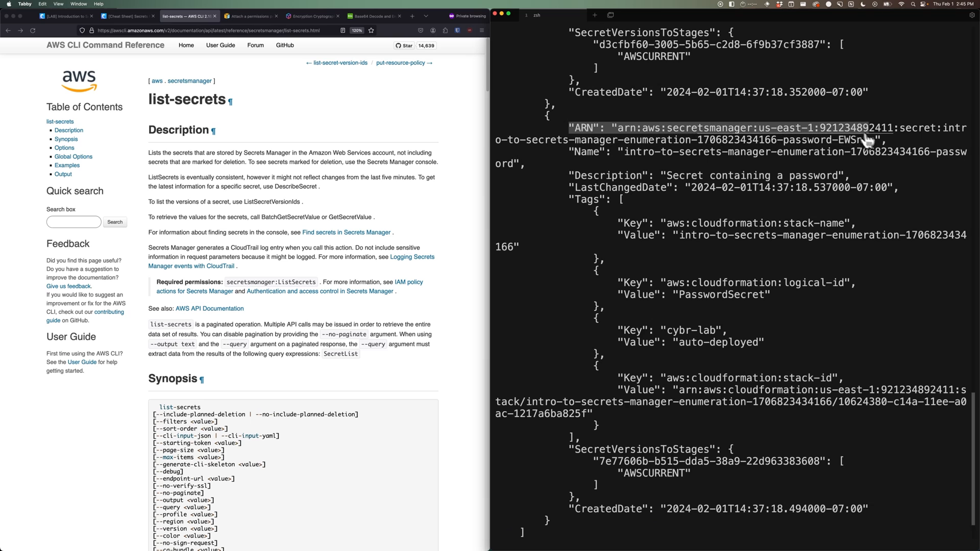
{"action": "left_click_drag", "start_coordinate": [620, 152], "coordinate": [625, 161]}
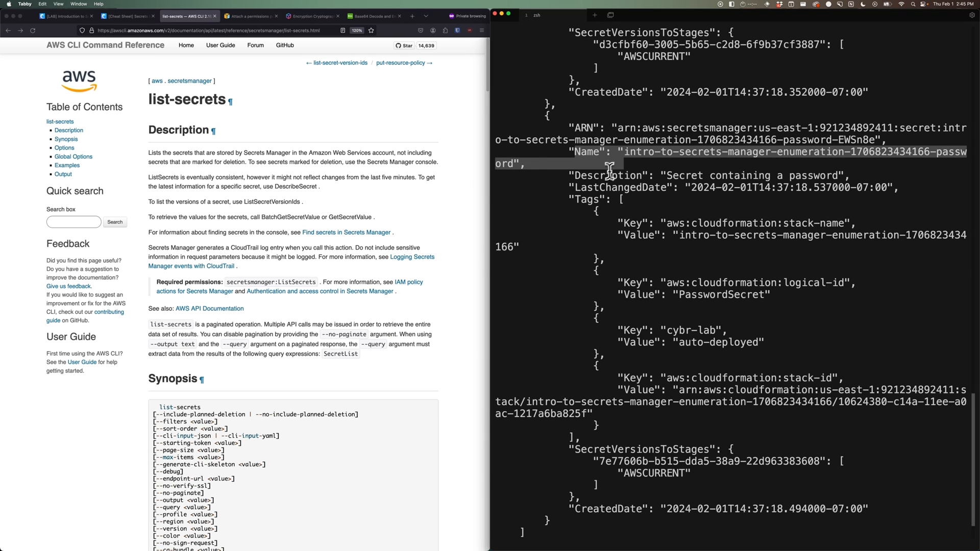
{"action": "left_click_drag", "start_coordinate": [571, 175], "coordinate": [850, 175]}
{"action": "double_click", "coordinate": [590, 187]}
{"action": "triple_click", "coordinate": [588, 188]}
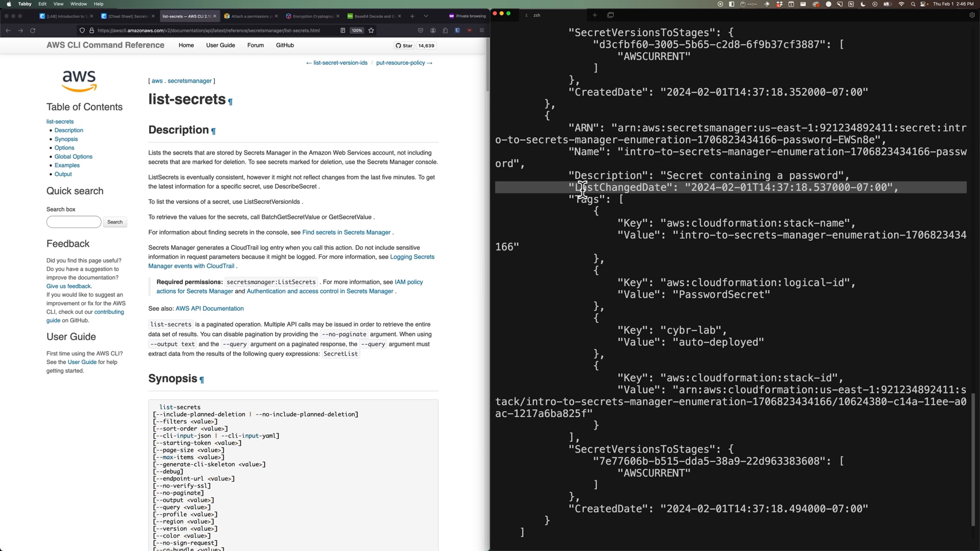
{"action": "left_click_drag", "start_coordinate": [684, 384], "coordinate": [636, 199]}
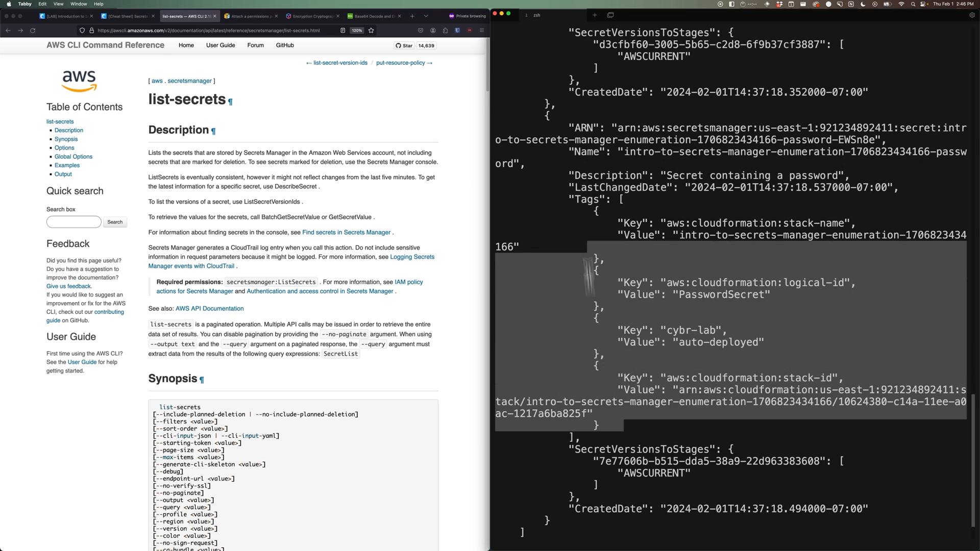
{"action": "left_click", "coordinate": [624, 418]}
{"action": "left_click_drag", "start_coordinate": [569, 449], "coordinate": [615, 494]}
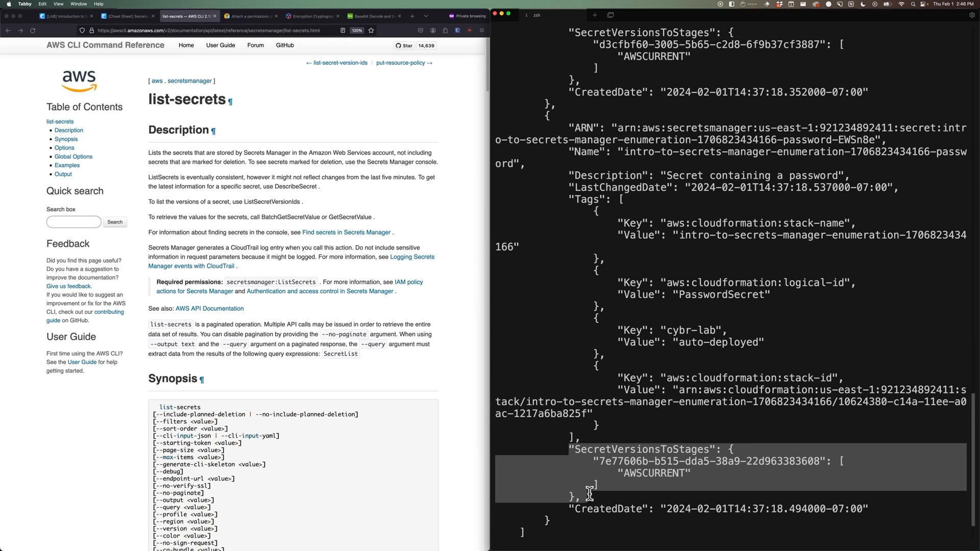
{"action": "left_click", "coordinate": [607, 494]}
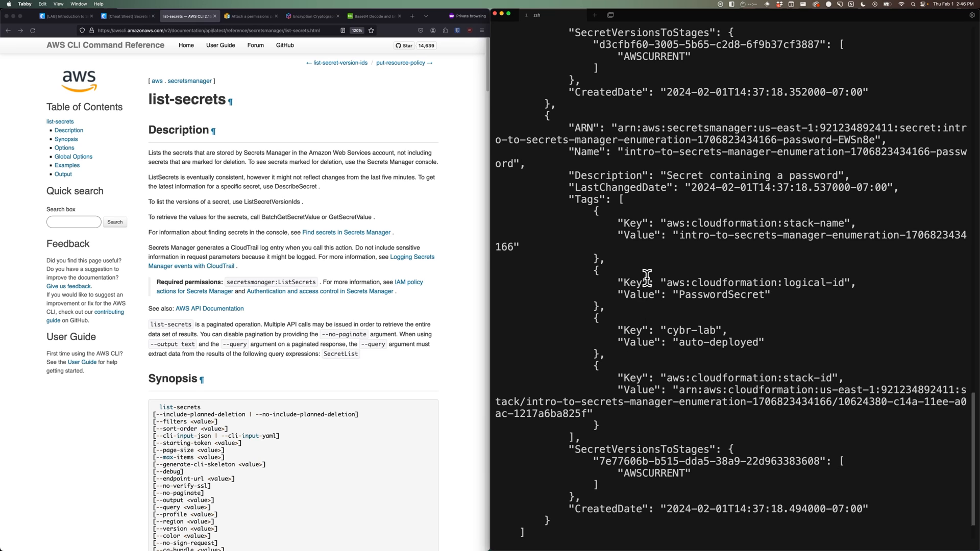
{"action": "scroll", "coordinate": [642, 302], "scroll_direction": "up", "scroll_amount": 2}
{"action": "scroll", "coordinate": [642, 303], "scroll_direction": "up", "scroll_amount": 6}
{"action": "scroll", "coordinate": [642, 302], "scroll_direction": "up", "scroll_amount": 3}
{"action": "left_click_drag", "start_coordinate": [569, 354], "coordinate": [658, 399]}
{"action": "scroll", "coordinate": [641, 383], "scroll_direction": "up", "scroll_amount": 6}
Start an aws secretsmanager command and locate list-secret-version-ids in the CLI reference index.
{"action": "left_click", "coordinate": [584, 154]}
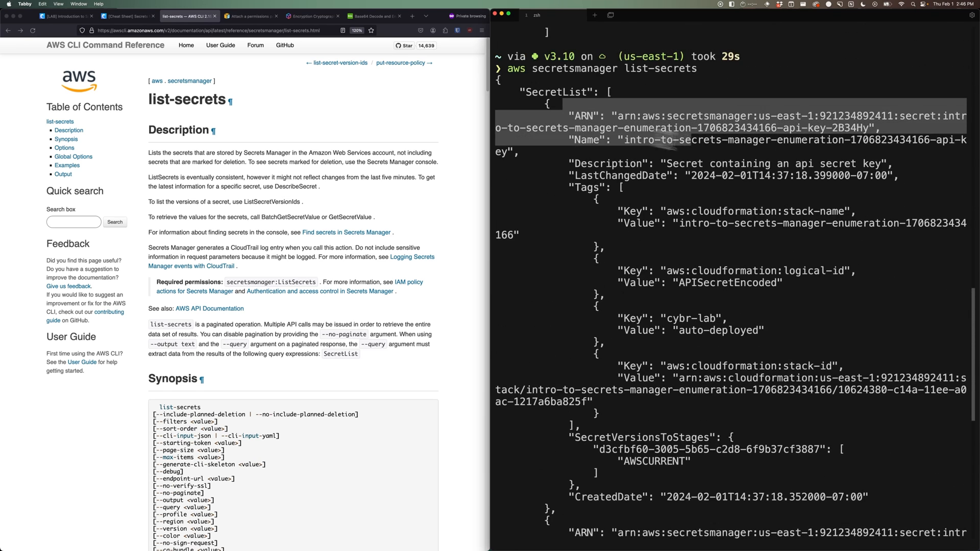
{"action": "left_click", "coordinate": [690, 235]}
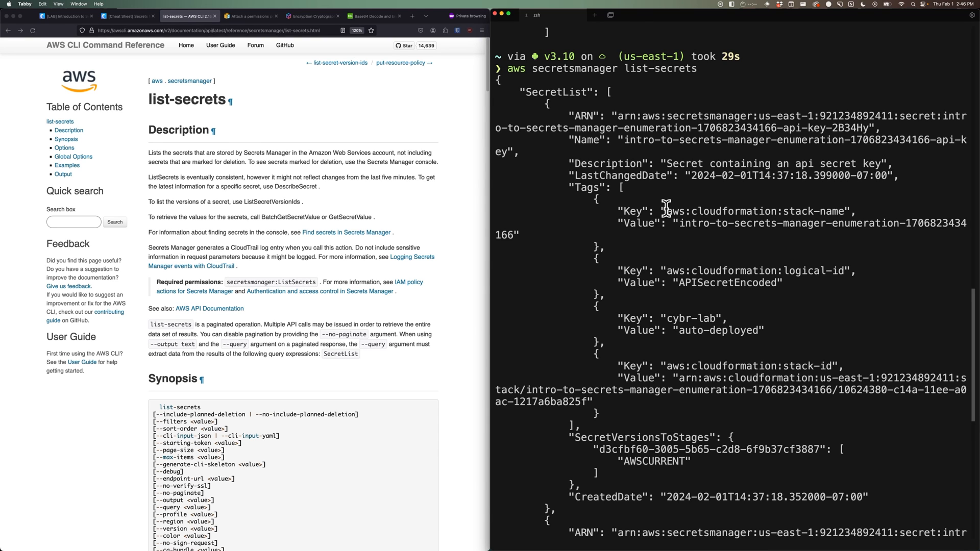
{"action": "type", "text": "aws "}
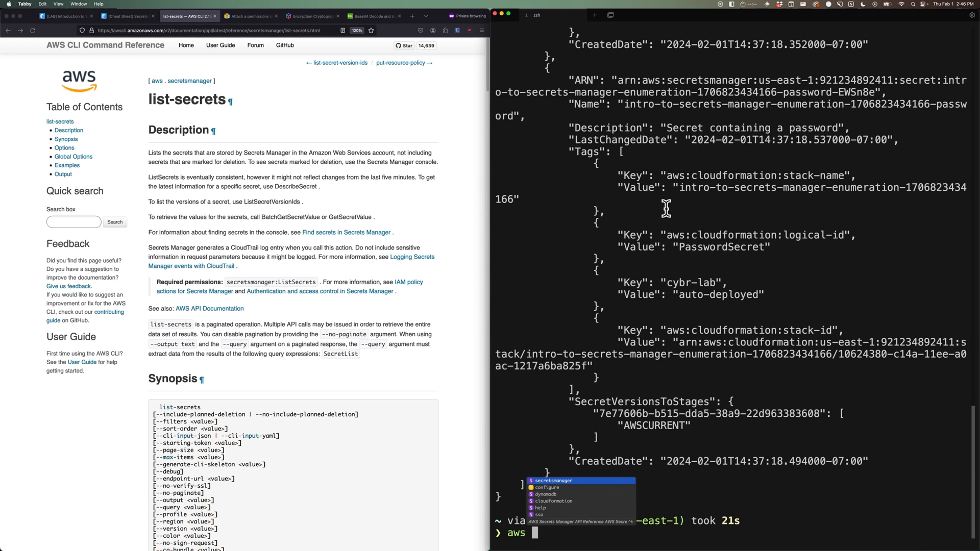
{"action": "type", "text": "se"}
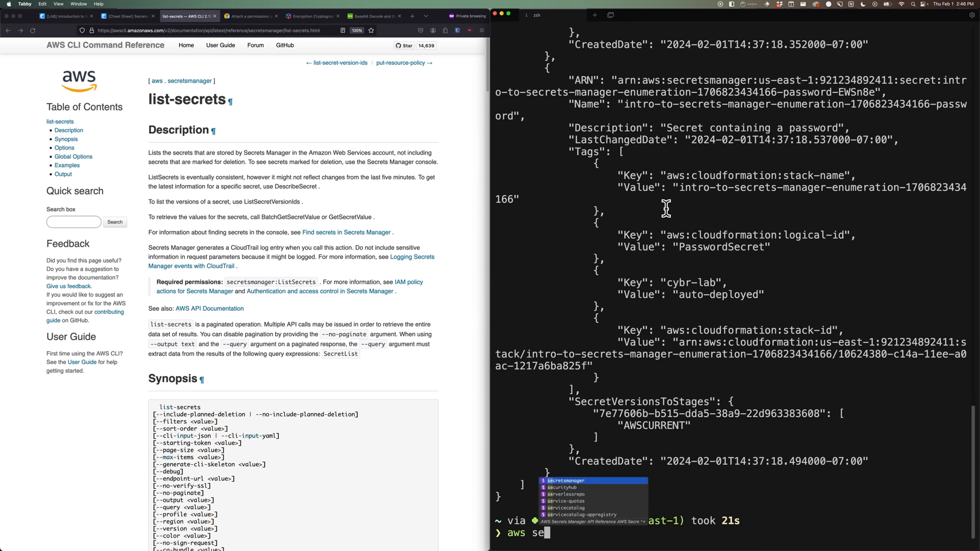
{"action": "key", "text": "Tab"}
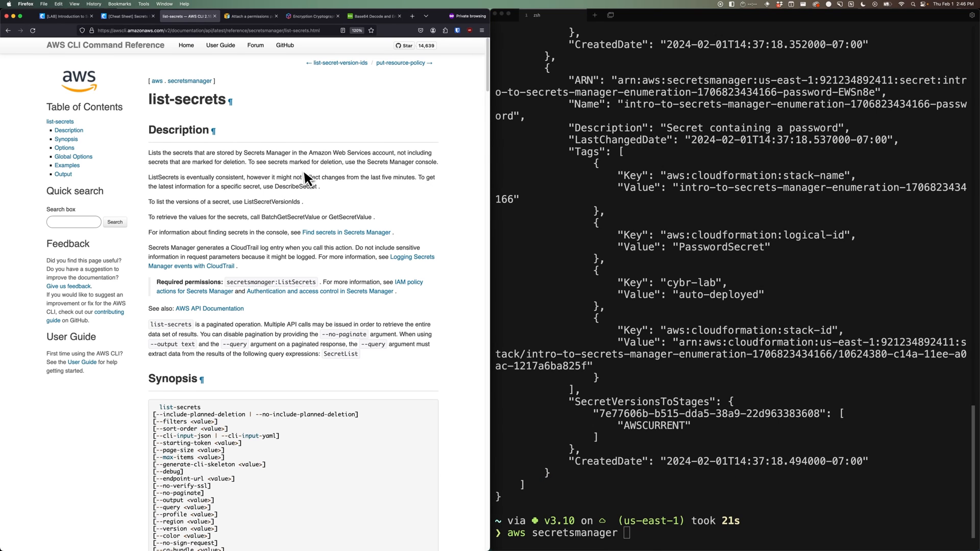
{"action": "key", "text": "alt+Left"}
{"action": "key", "text": "super+f"}
{"action": "type", "text": "versio"}
{"action": "scroll", "coordinate": [325, 250], "scroll_direction": "up", "scroll_amount": 5}
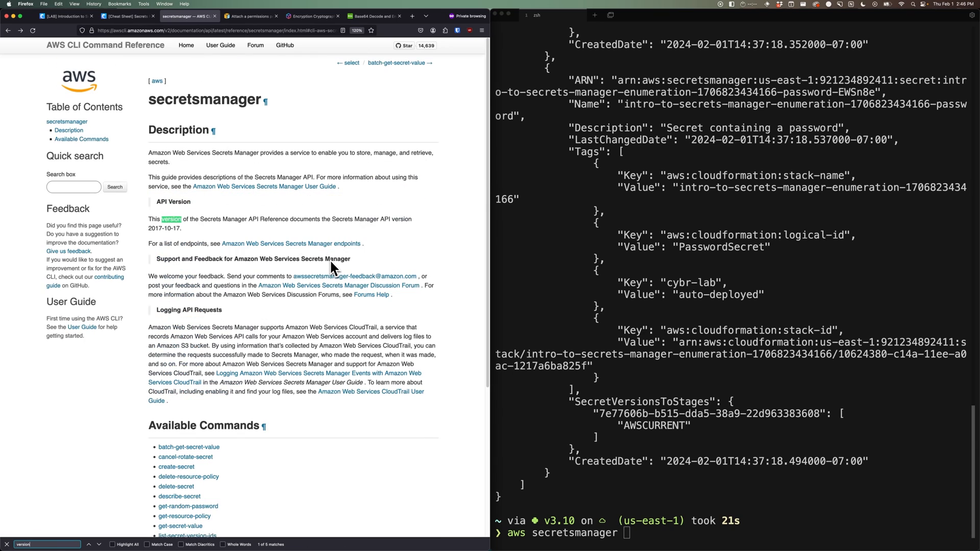
{"action": "scroll", "coordinate": [330, 260], "scroll_direction": "down", "scroll_amount": 5}
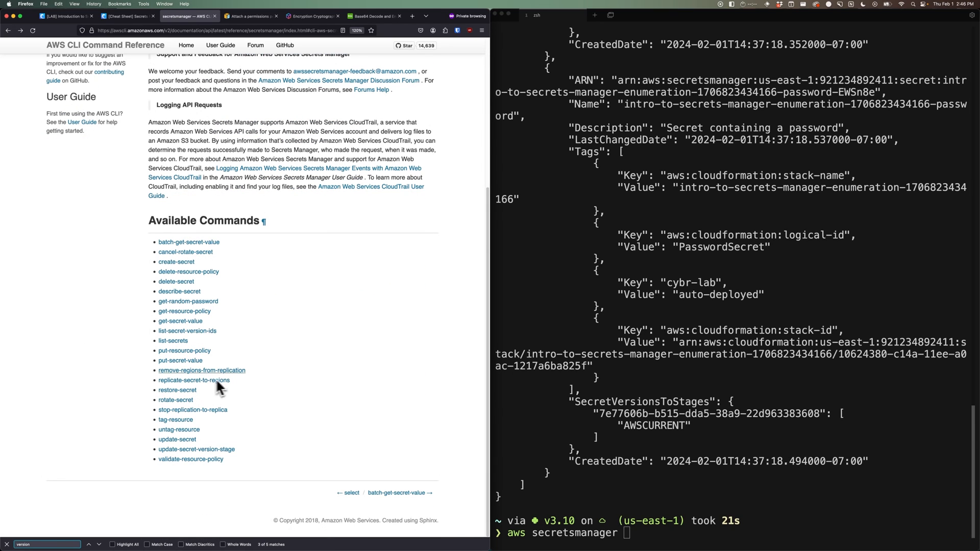
{"action": "left_click_drag", "start_coordinate": [217, 331], "coordinate": [159, 331]}
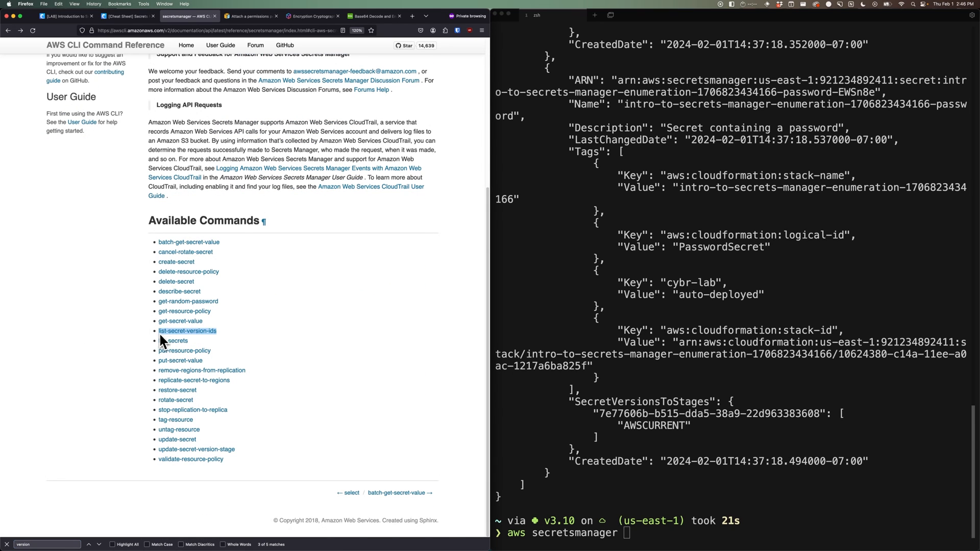
Complete the command to list-secret-version-ids --secret-id and open that command's reference page.
{"action": "left_click", "coordinate": [731, 465]}
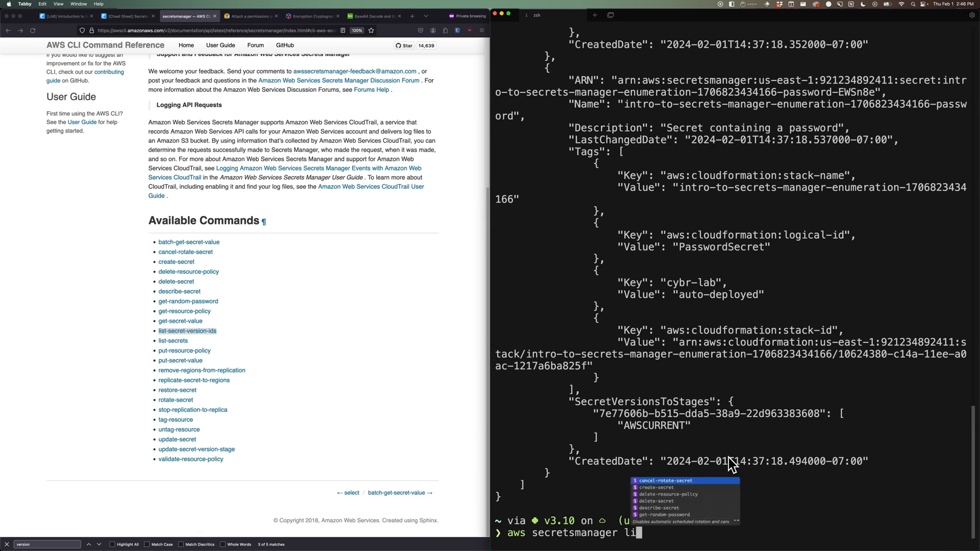
{"action": "type", "text": "list-secret"}
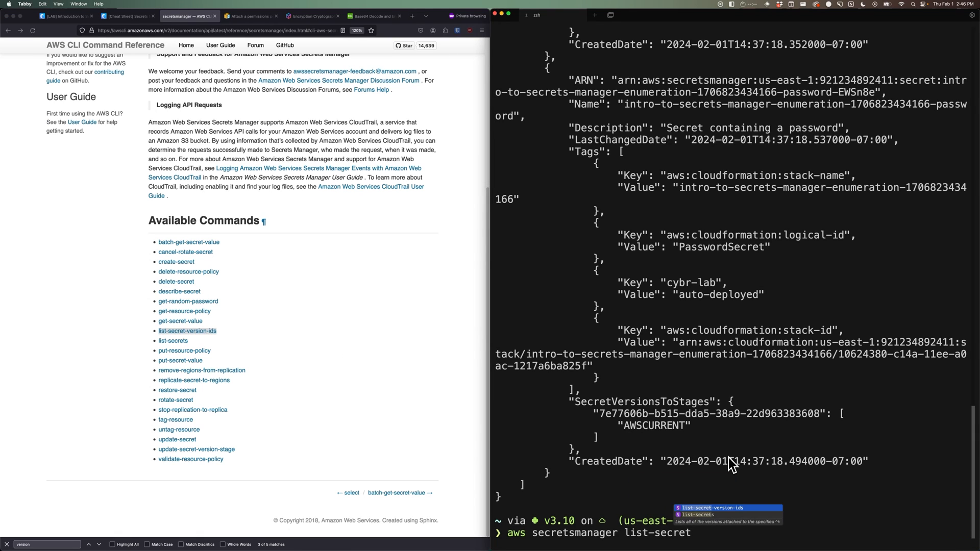
{"action": "type", "text": "-version-ids"}
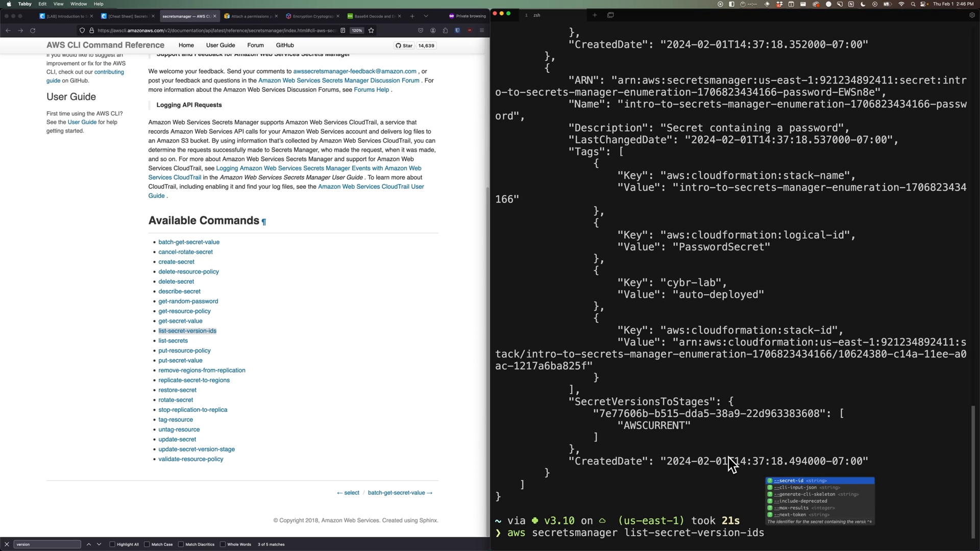
{"action": "key", "text": "Tab"}
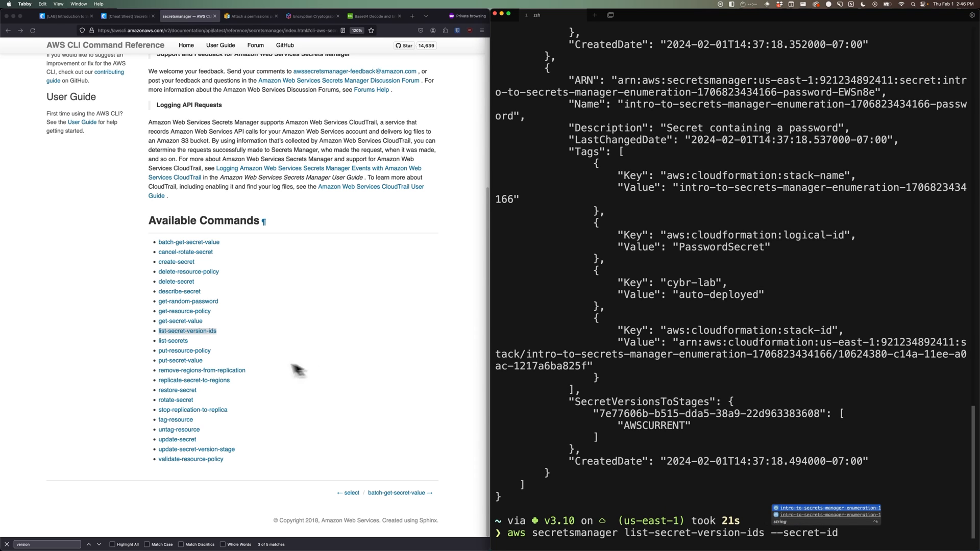
{"action": "left_click", "coordinate": [188, 330]}
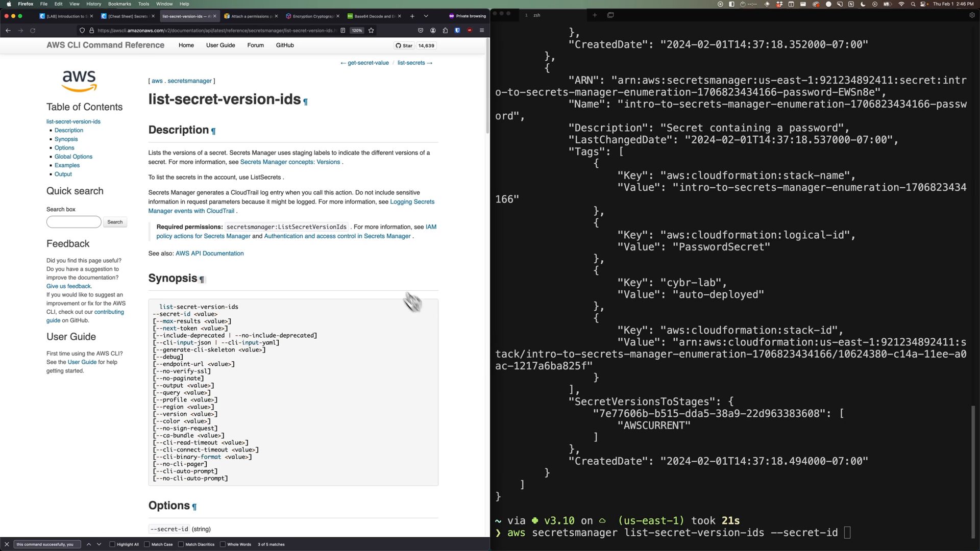
Check the --secret-id argument in the Cybr cheat sheet and return to the terminal.
{"action": "left_click", "coordinate": [126, 16]}
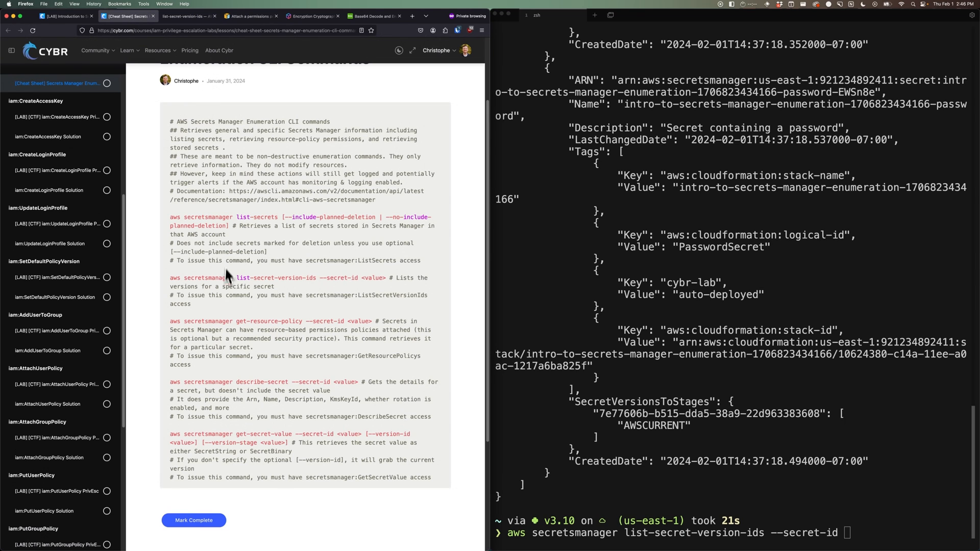
{"action": "left_click_drag", "start_coordinate": [237, 278], "coordinate": [395, 279]}
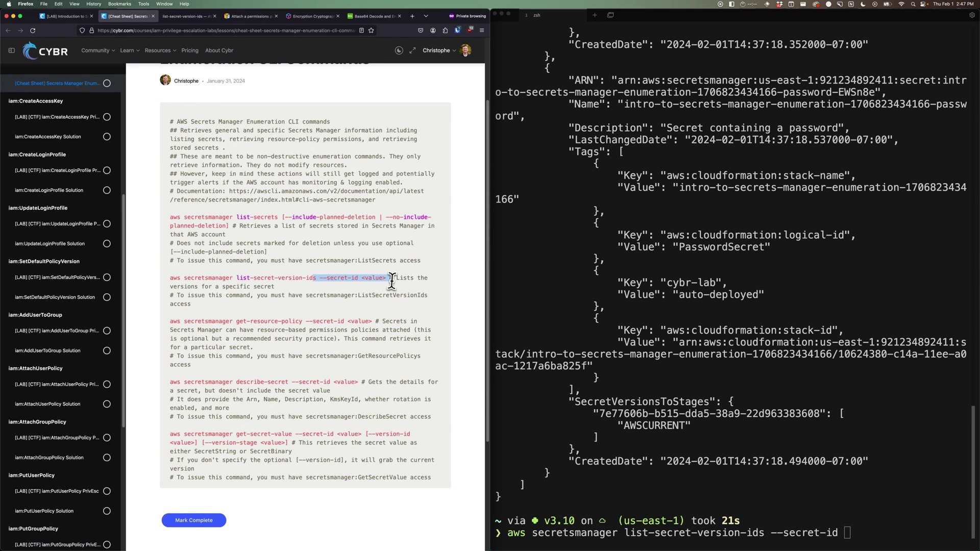
{"action": "left_click", "coordinate": [180, 16]}
{"action": "left_click", "coordinate": [625, 306]}
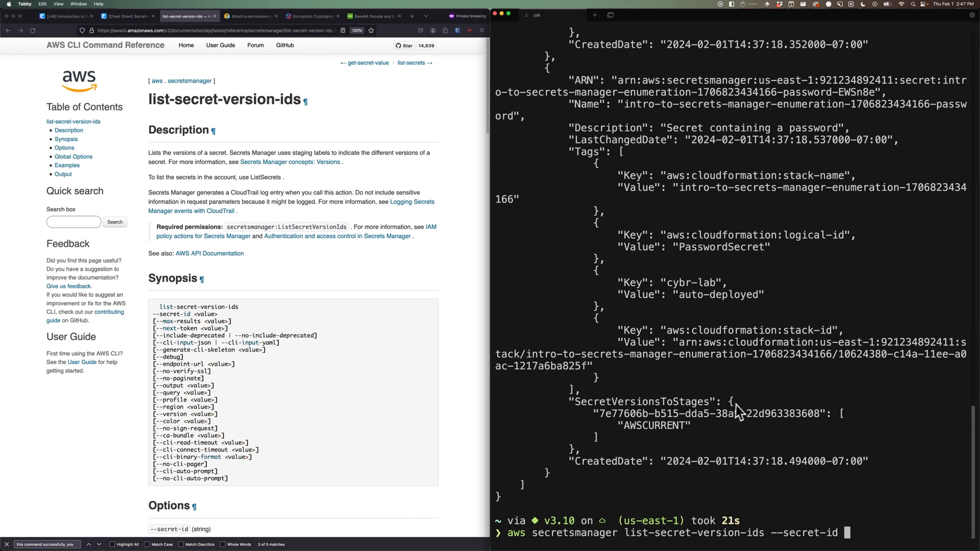
Run list-secret-version-ids on the password secret, showing its single AWSCURRENT version.
{"action": "left_click_drag", "start_coordinate": [624, 104], "coordinate": [515, 116]}
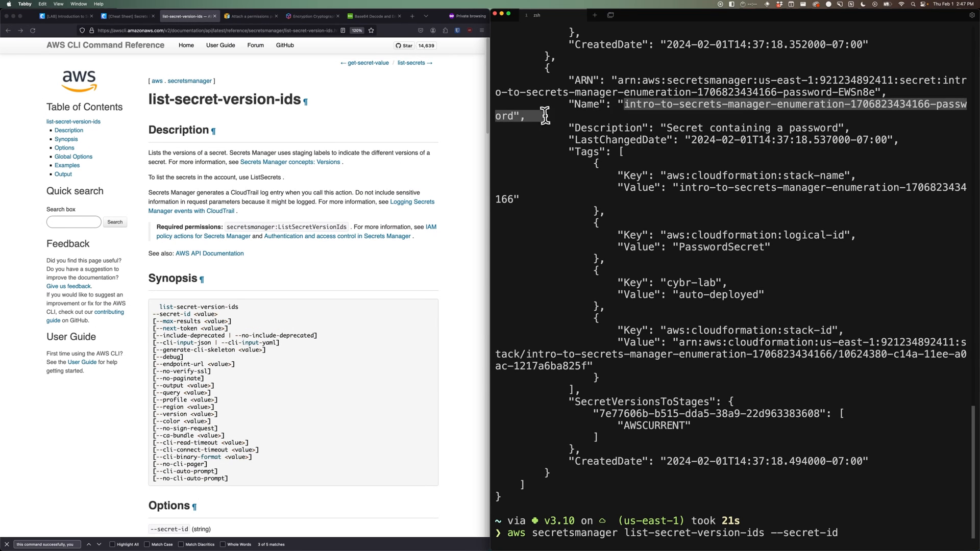
{"action": "key", "text": "super+c"}
{"action": "key", "text": "super+v"}
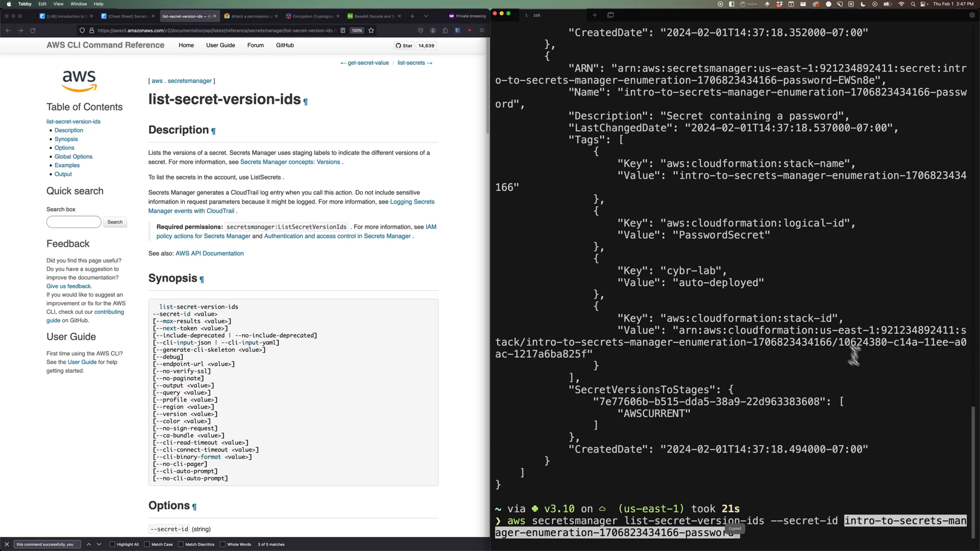
{"action": "key", "text": "Return"}
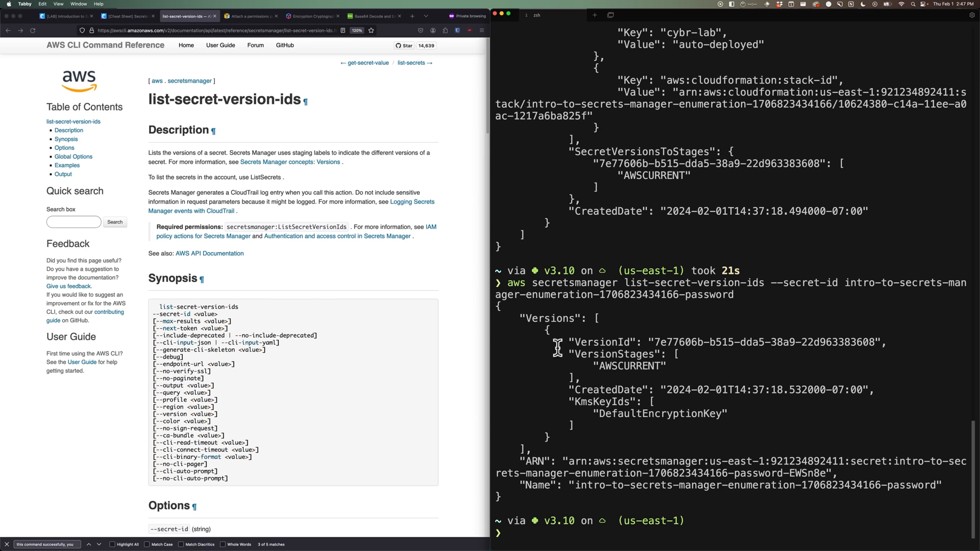
{"action": "left_click_drag", "start_coordinate": [560, 343], "coordinate": [674, 375]}
{"action": "left_click", "coordinate": [674, 375]}
{"action": "type", "text": "aws secretsmanager"}
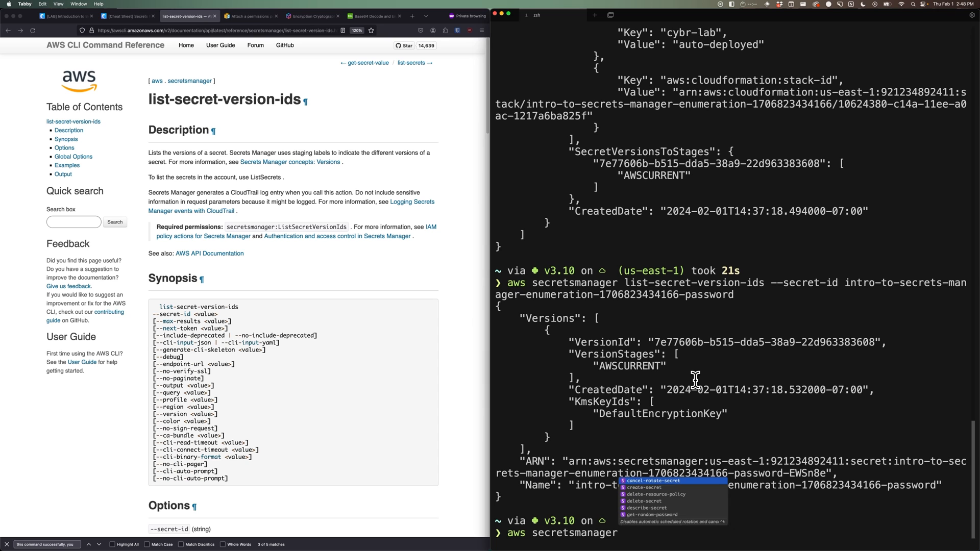
{"action": "type", "text": " get-re"}
Draft aws secretsmanager get-resource-policy and consult its docs page and the cheat-sheet example.
{"action": "key", "text": "Tab"}
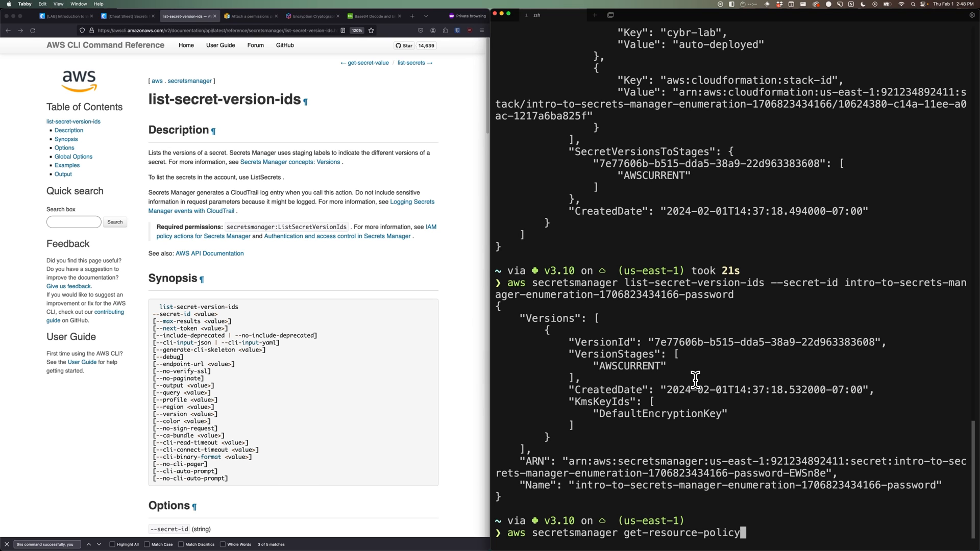
{"action": "key", "text": "alt+Left"}
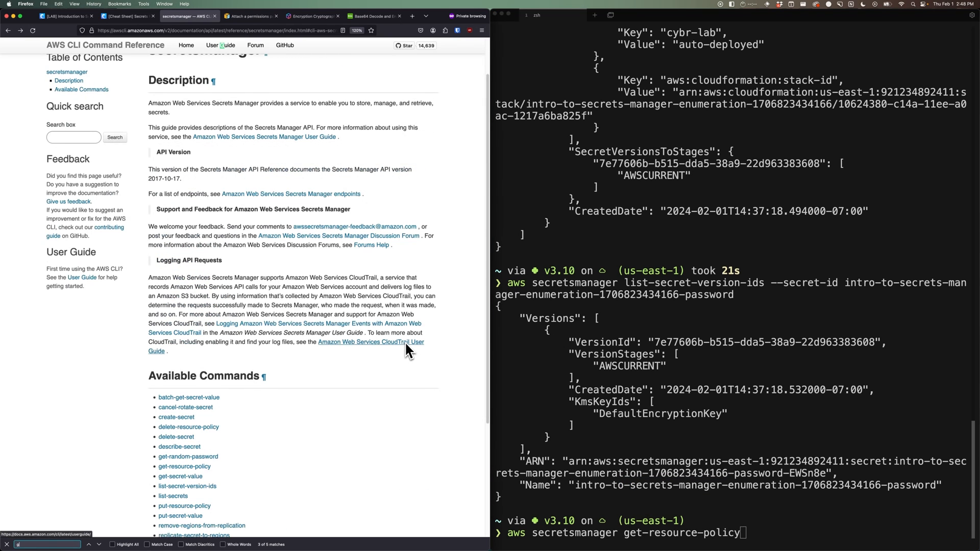
{"action": "type", "text": "get-resource"}
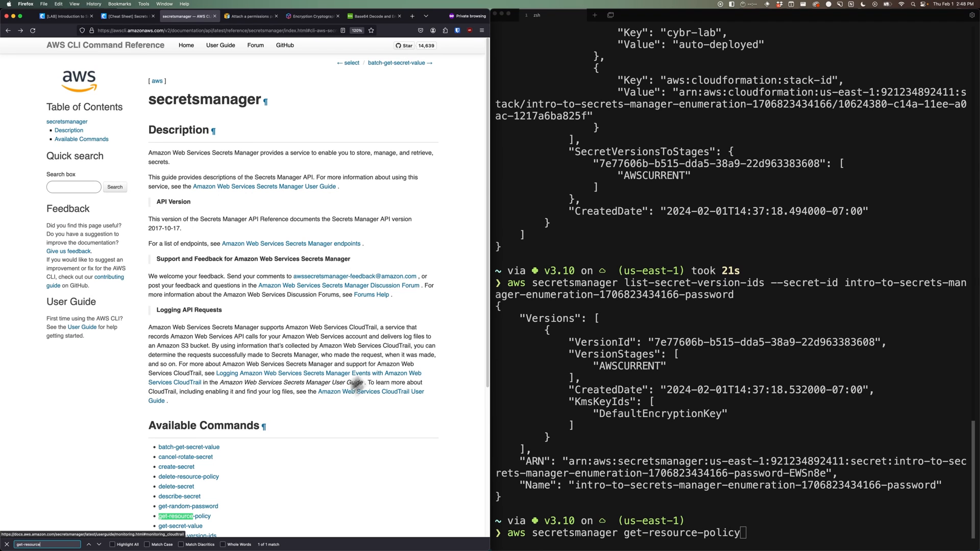
{"action": "left_click", "coordinate": [184, 517]}
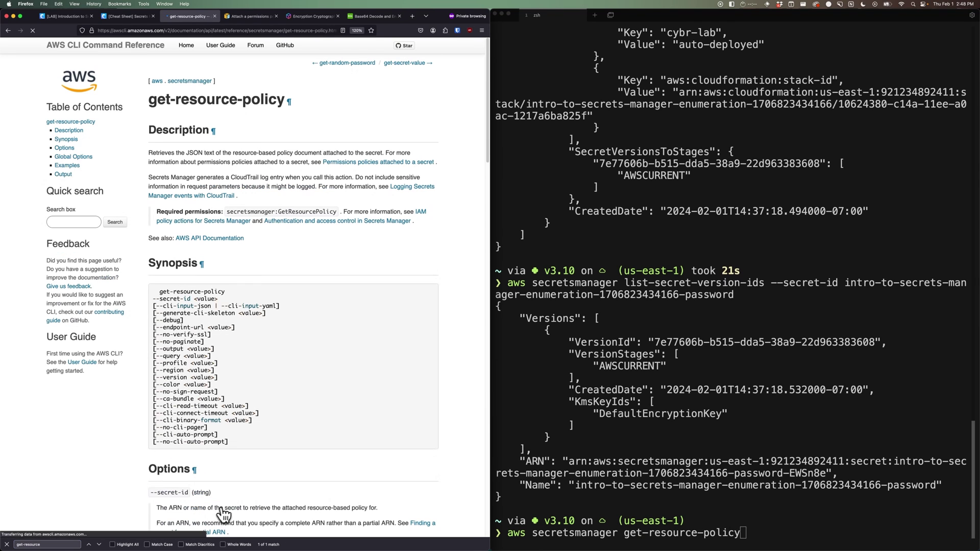
{"action": "left_click", "coordinate": [126, 17]}
{"action": "left_click_drag", "start_coordinate": [221, 321], "coordinate": [373, 323]}
{"action": "left_click", "coordinate": [379, 362]}
{"action": "scroll", "coordinate": [364, 357], "scroll_direction": "down", "scroll_amount": 2}
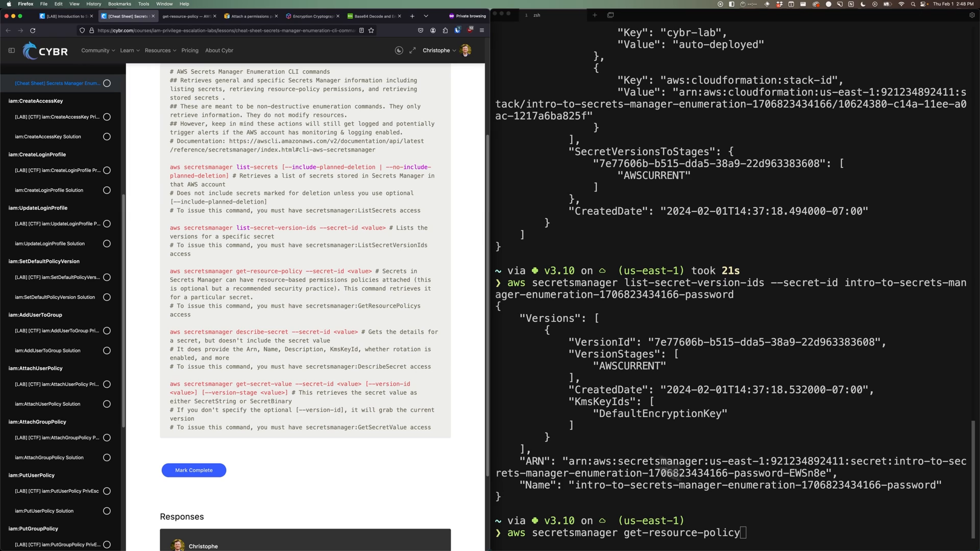
Run get-resource-policy --secret-id for the api-key secret.
{"action": "left_click", "coordinate": [703, 483]}
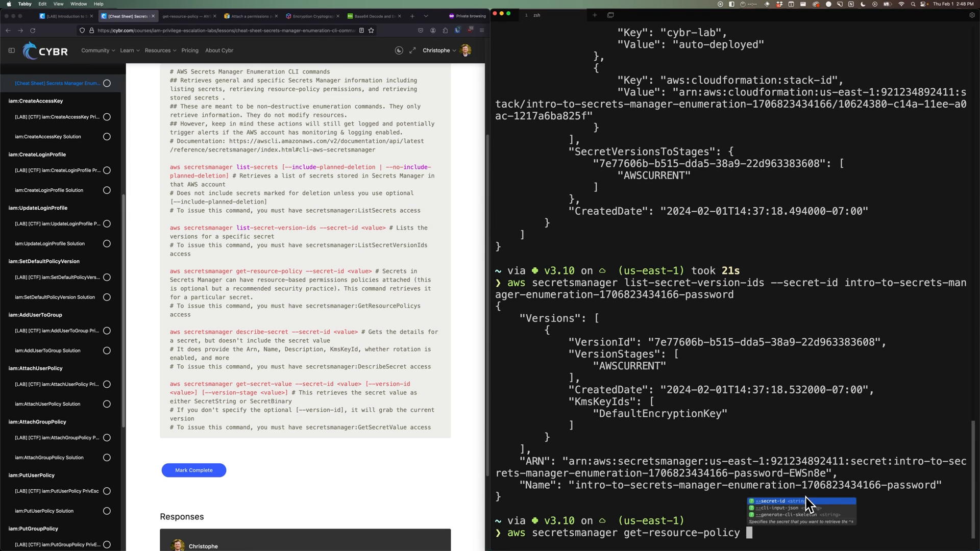
{"action": "type", "text": "--secret-id"}
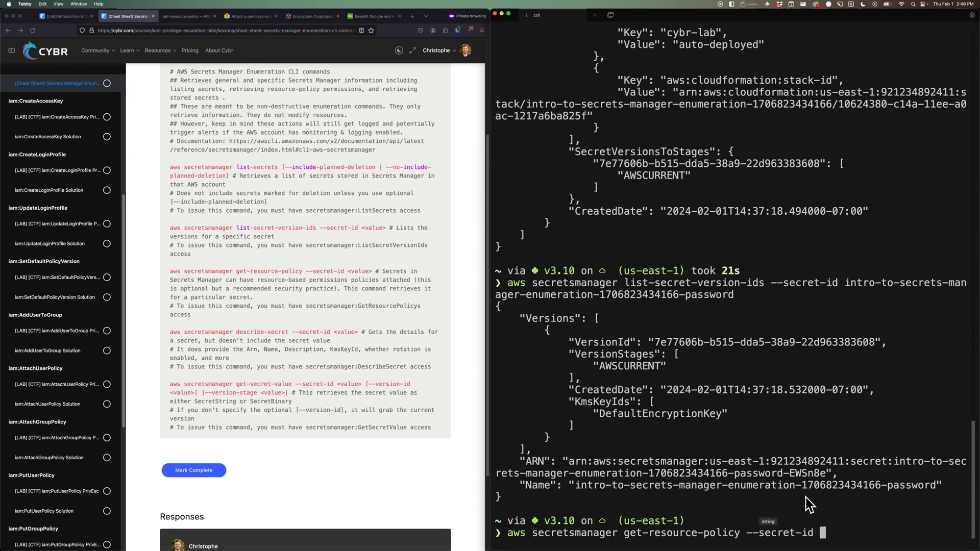
{"action": "double_click", "coordinate": [845, 283]}
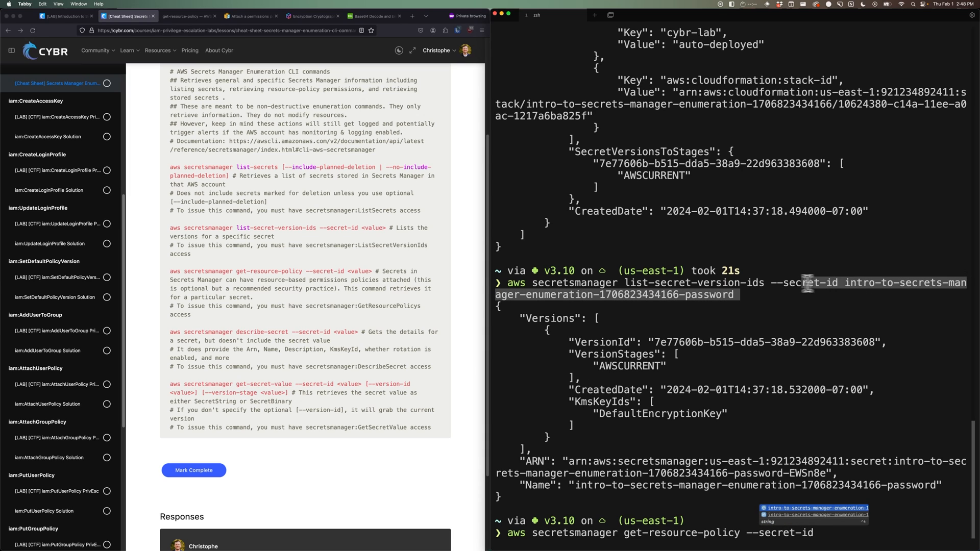
{"action": "key", "text": "super+c"}
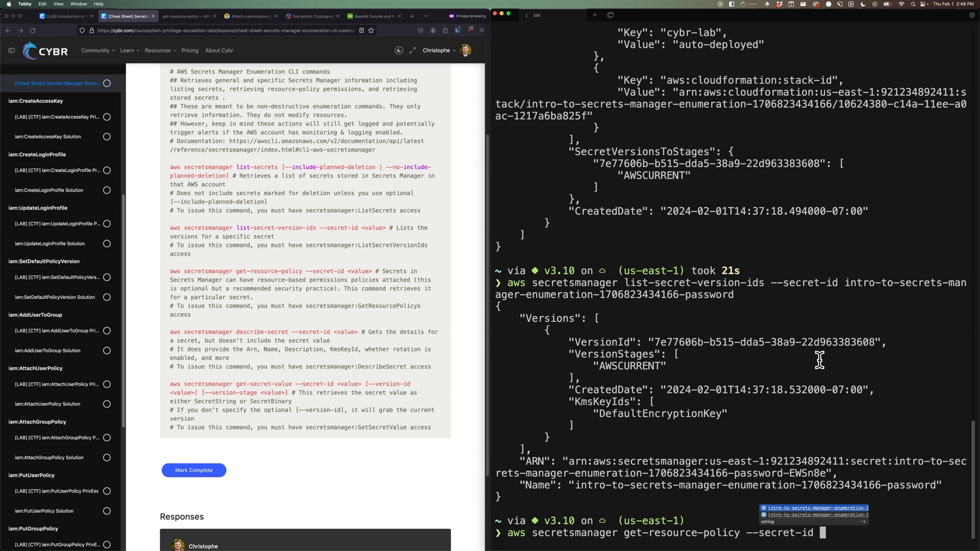
{"action": "type", "text": "i"}
{"action": "key", "text": "Tab"}
{"action": "key", "text": "Return"}
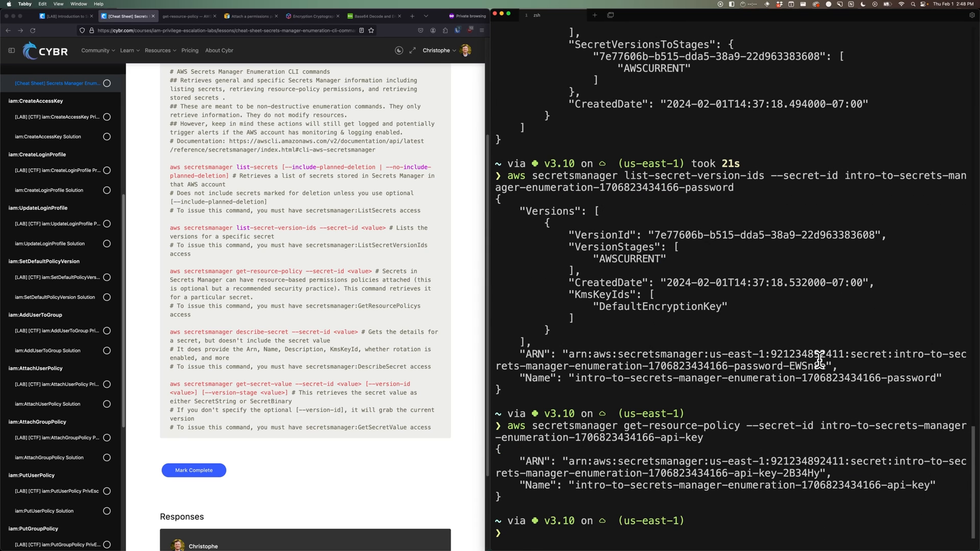
Rerun get-resource-policy for the password secret and review its ARN-and-Name-only output.
{"action": "key", "text": "Up"}
{"action": "key", "text": "BackSpace"}
{"action": "key", "text": "BackSpace"}
{"action": "key", "text": "BackSpace"}
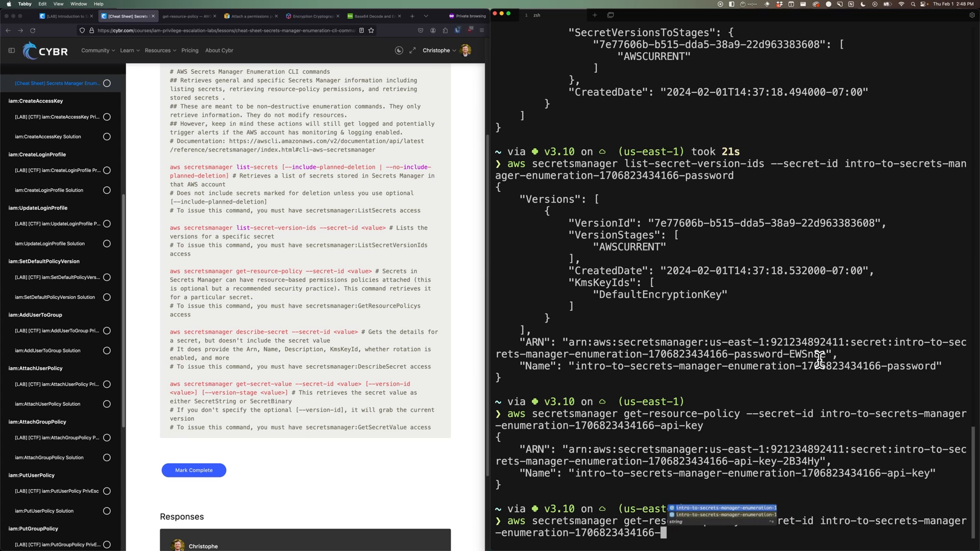
{"action": "type", "text": "password"}
{"action": "key", "text": "Return"}
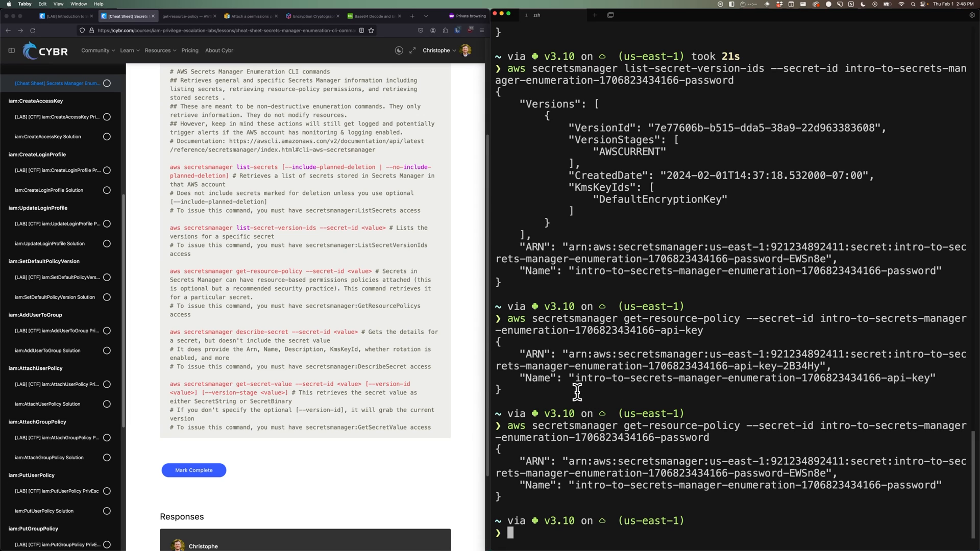
{"action": "triple_click", "coordinate": [519, 393]}
{"action": "left_click_drag", "start_coordinate": [529, 496], "coordinate": [497, 447]}
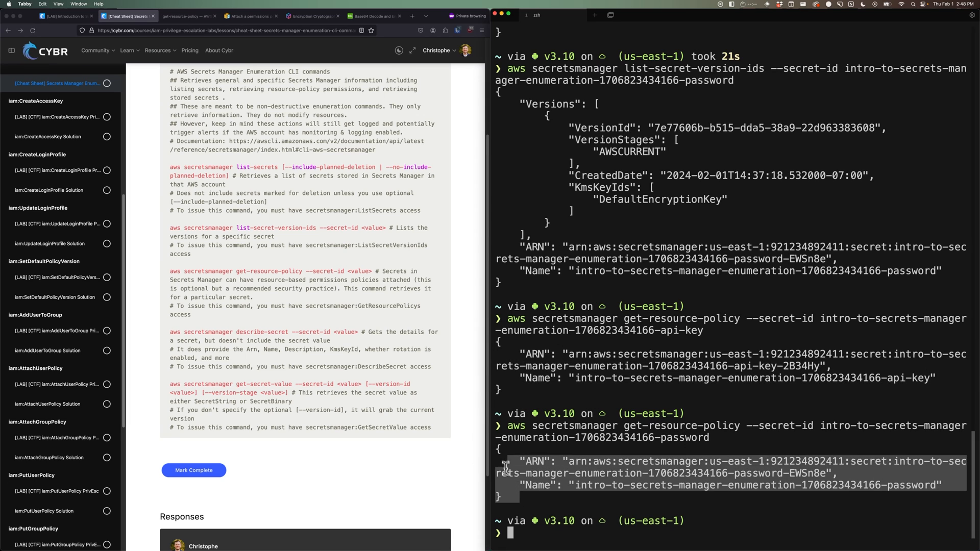
{"action": "left_click", "coordinate": [540, 503]}
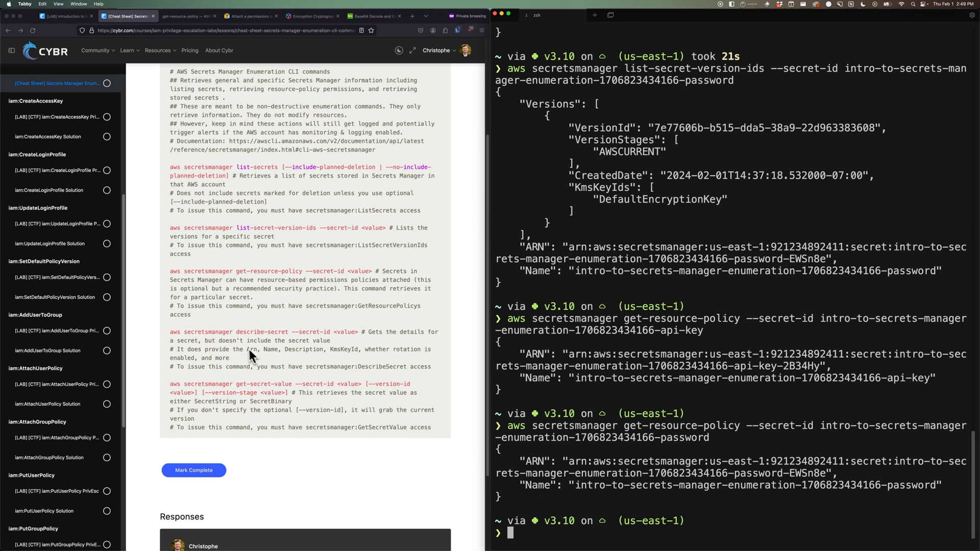
Review the describe-secret and get-secret-value lines in the cheat sheet.
{"action": "left_click_drag", "start_coordinate": [170, 332], "coordinate": [278, 332]}
{"action": "double_click", "coordinate": [261, 332]}
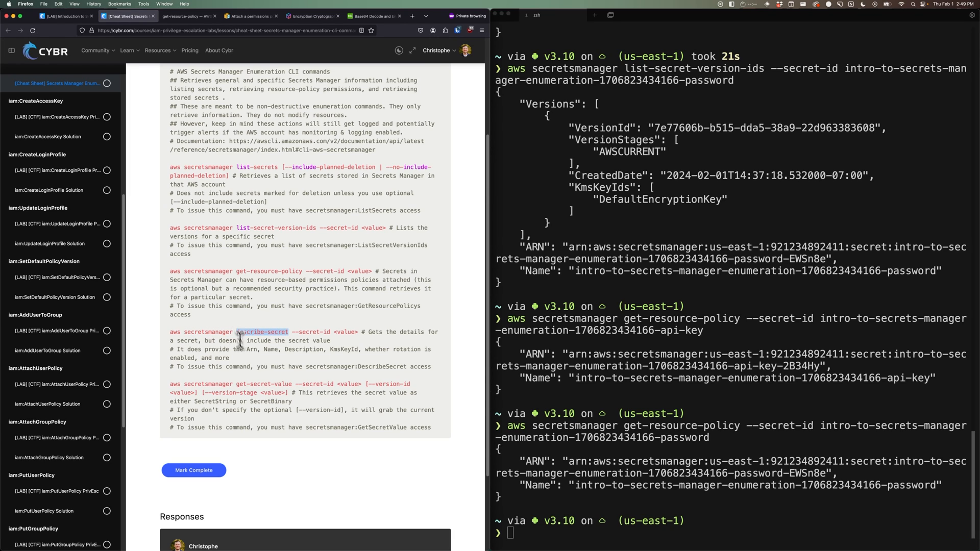
{"action": "left_click_drag", "start_coordinate": [237, 384], "coordinate": [293, 384]}
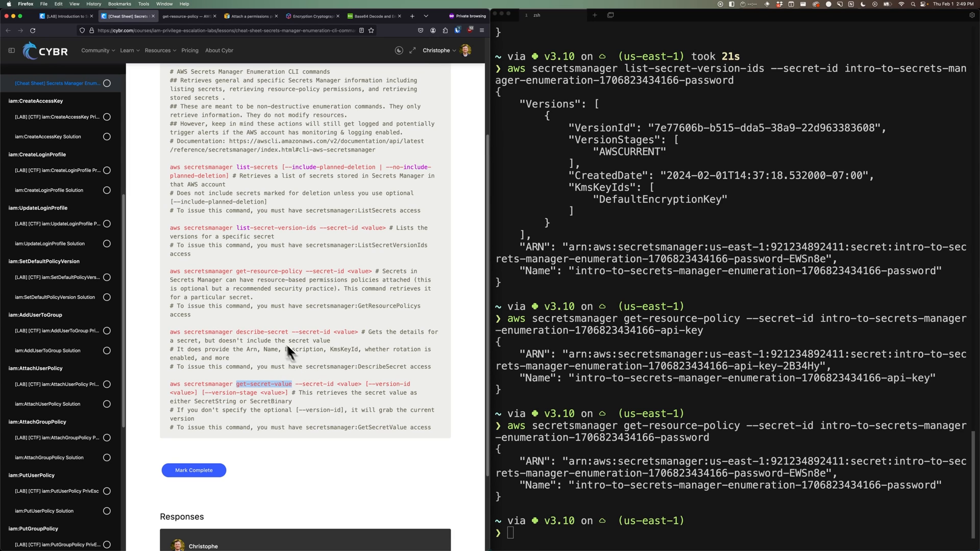
{"action": "left_click_drag", "start_coordinate": [236, 332], "coordinate": [369, 333]}
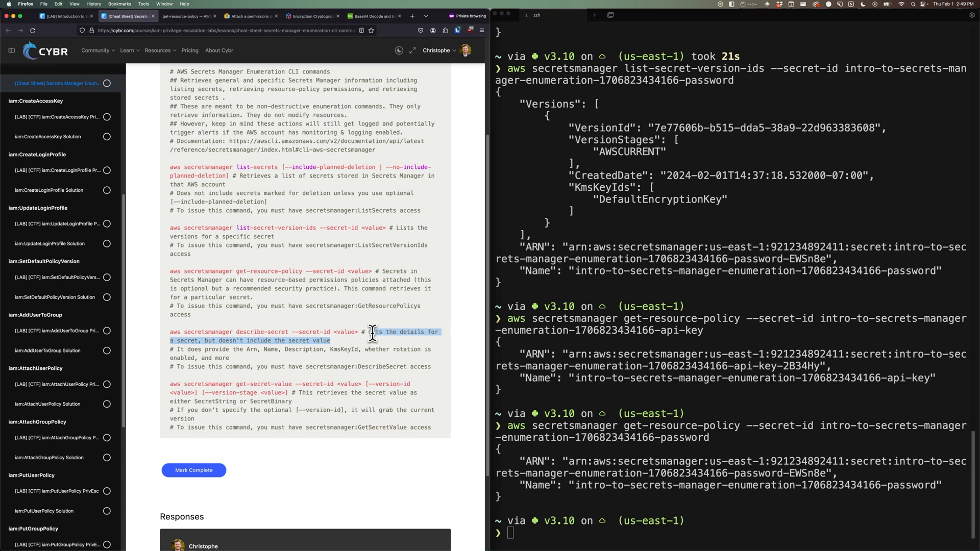
Run describe-secret on the api-key secret and review its ARN, description, tags and AWSCURRENT version.
{"action": "left_click", "coordinate": [571, 460]}
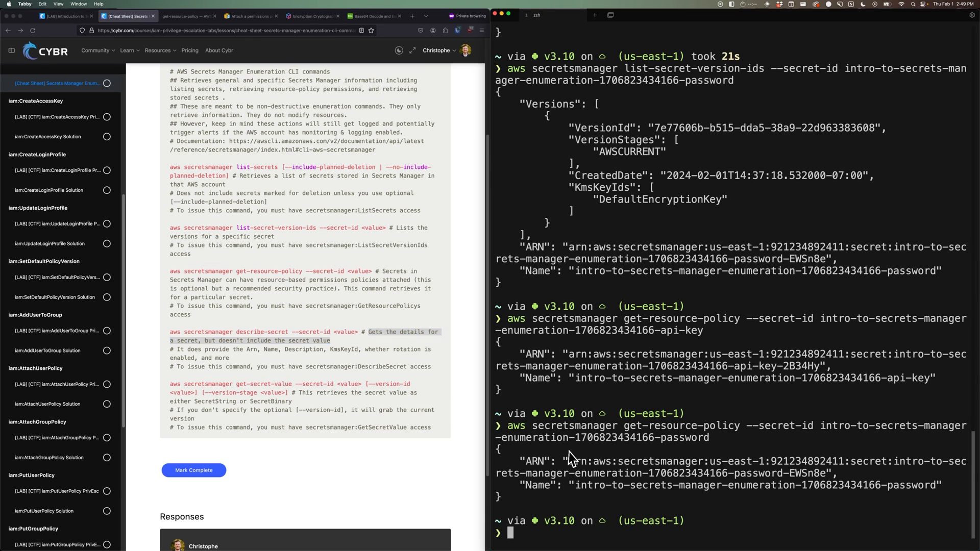
{"action": "type", "text": "aws sec"}
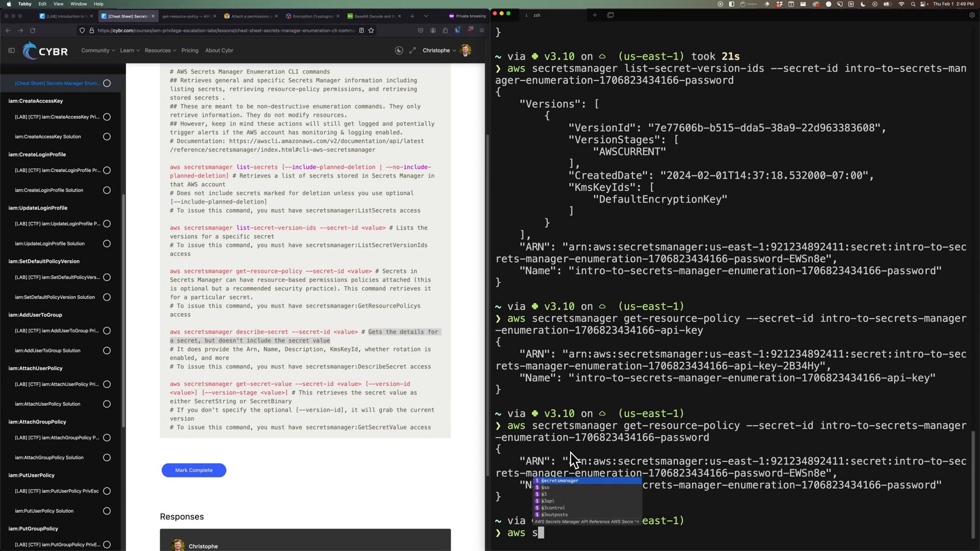
{"action": "key", "text": "Tab"}
{"action": "type", "text": "desc"}
{"action": "key", "text": "Tab"}
{"action": "type", "text": "--s"}
{"action": "key", "text": "Tab"}
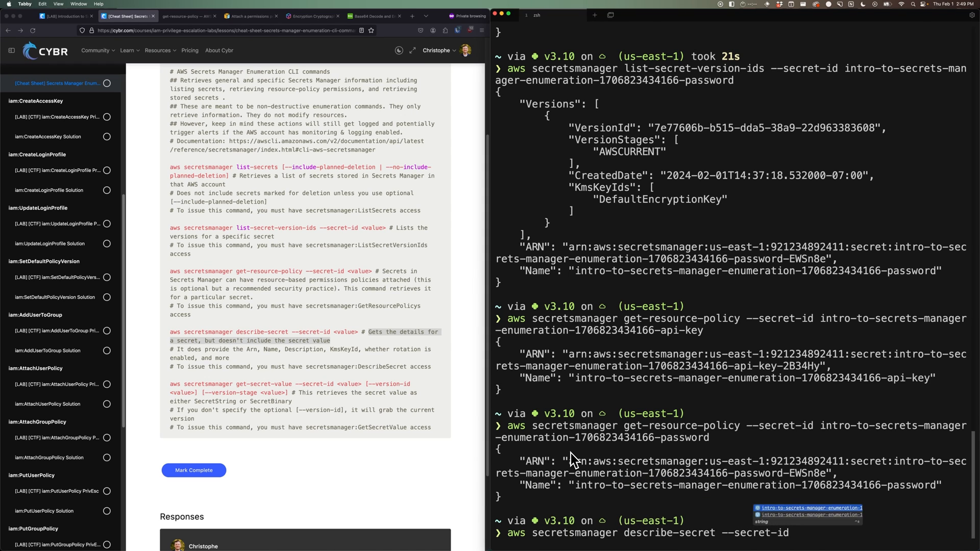
{"action": "type", "text": "intro-to-secrets-manager-enumeration-1706823434166-api-key"}
{"action": "key", "text": "Return"}
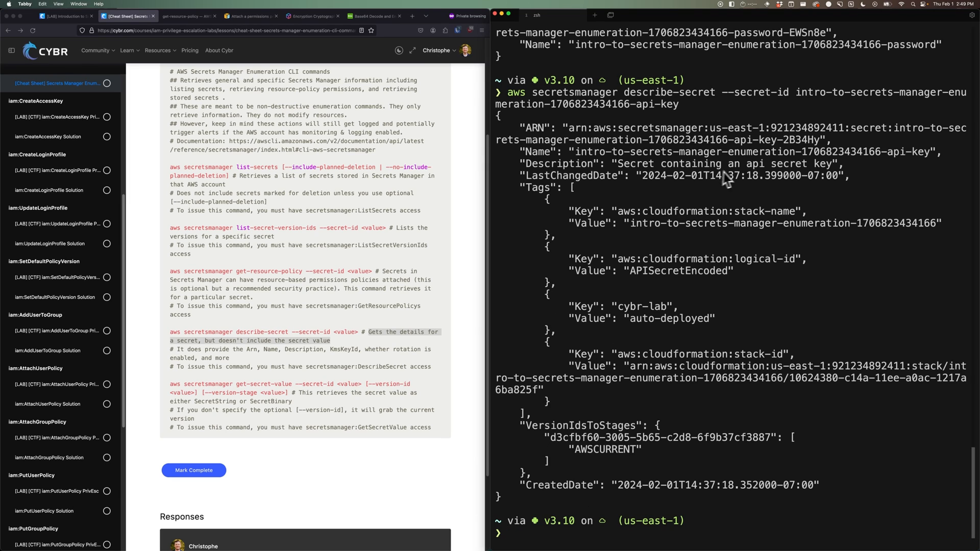
{"action": "mouse_move", "coordinate": [796, 140]}
{"action": "left_mouse_down"}
{"action": "mouse_move", "coordinate": [821, 140]}
{"action": "mouse_move", "coordinate": [734, 141]}
{"action": "left_mouse_up"}
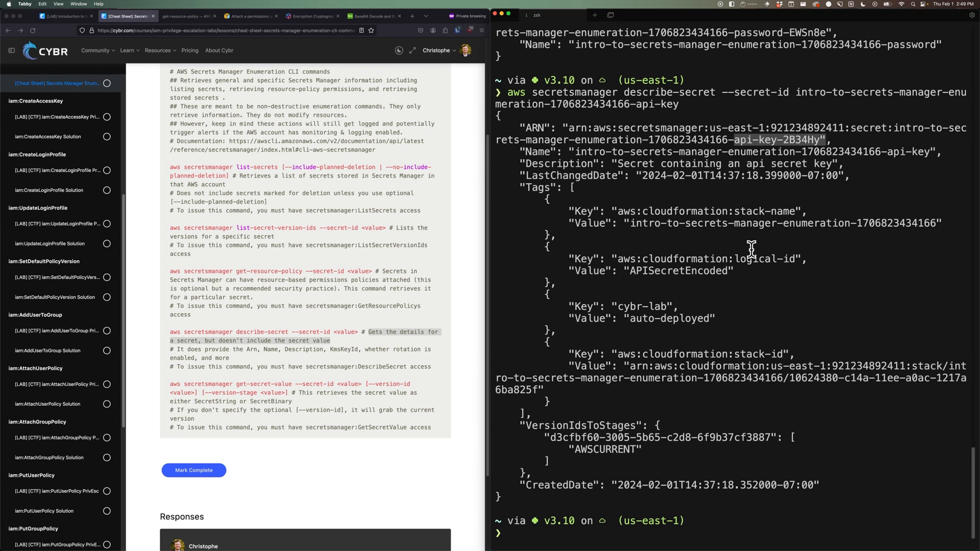
{"action": "left_click", "coordinate": [653, 333]}
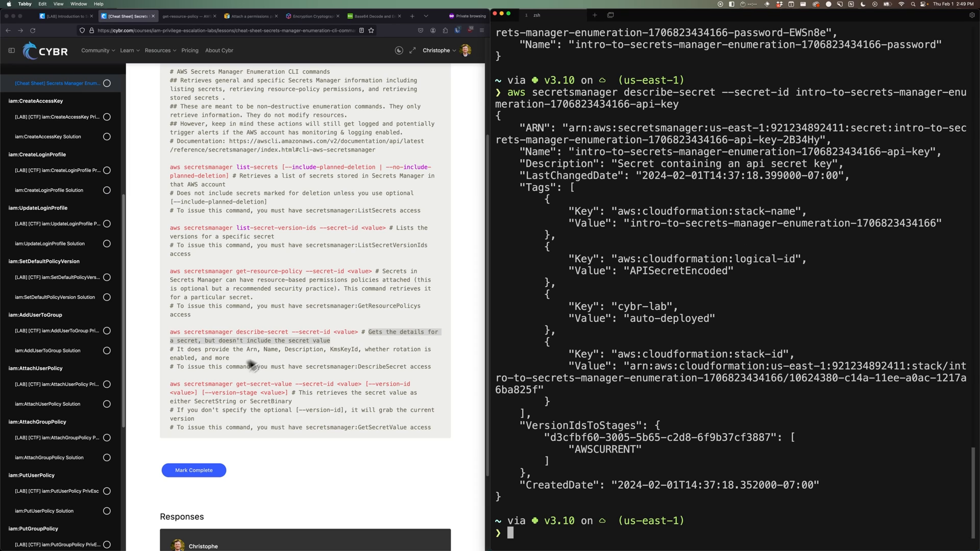
Enter aws secretsmanager get-secret-value --secret-id with the password secret name at the prompt.
{"action": "double_click", "coordinate": [264, 384]}
{"action": "left_click", "coordinate": [593, 417]}
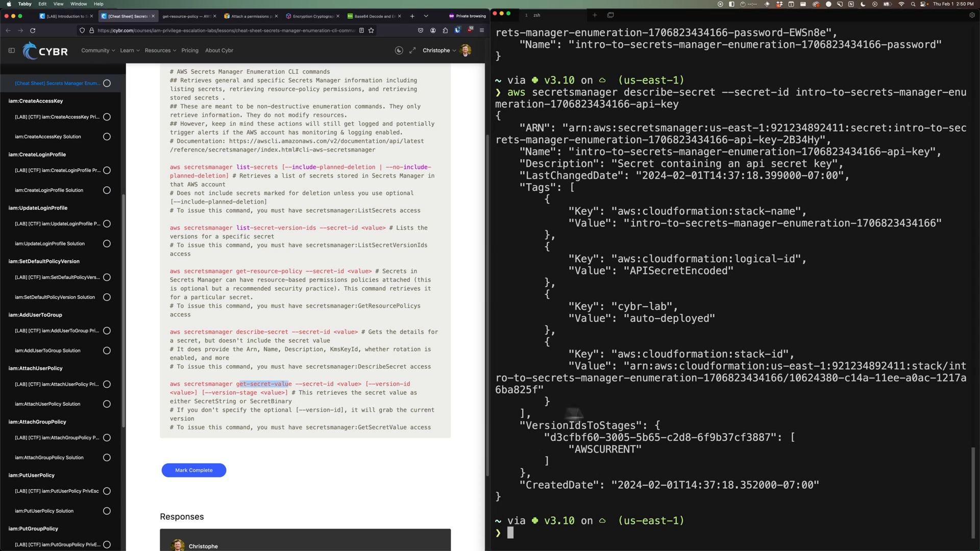
{"action": "type", "text": "aws secretsmanager"}
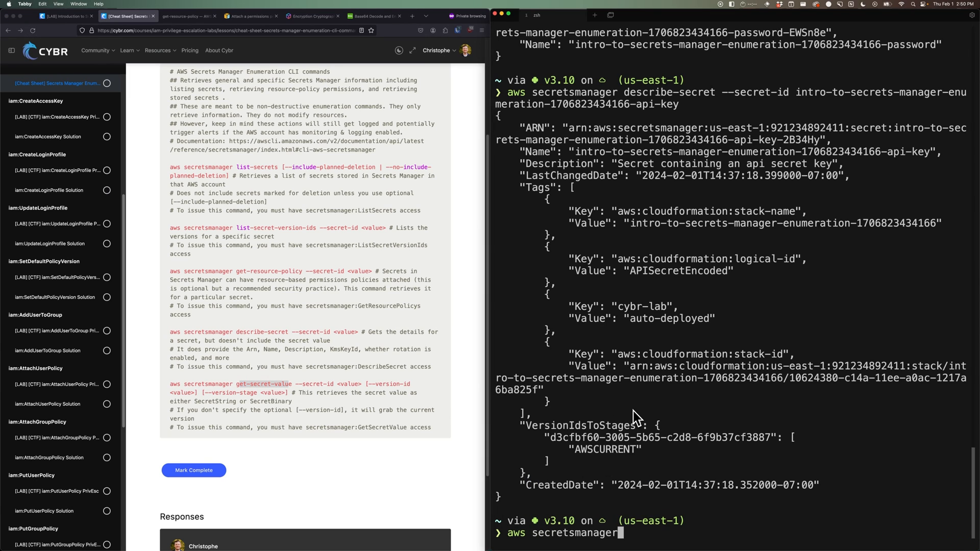
{"action": "type", "text": " get-secr"}
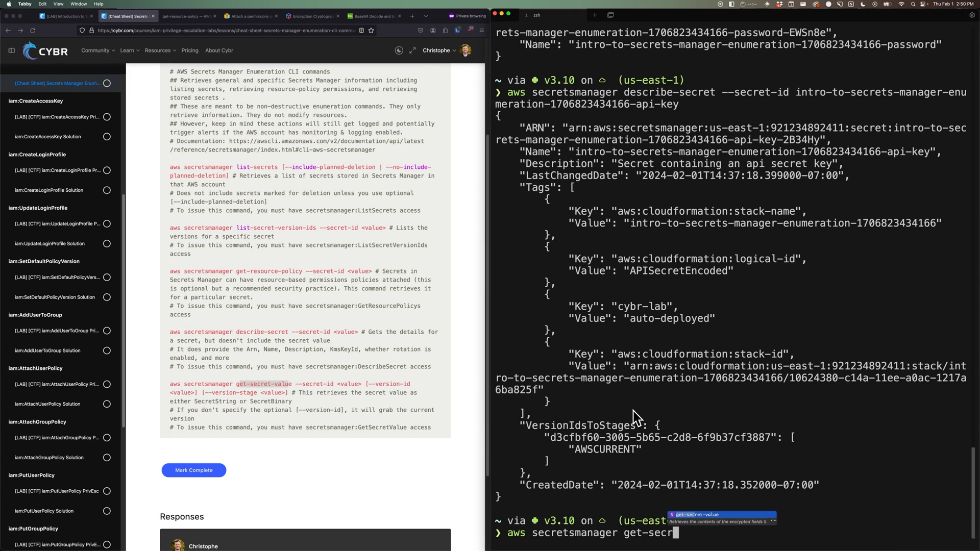
{"action": "type", "text": "et-value --secret-id"}
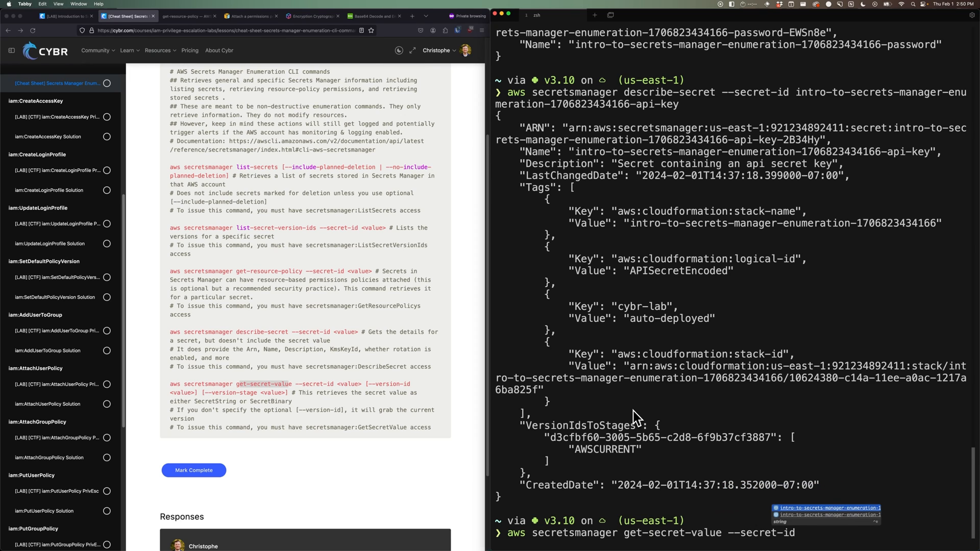
{"action": "key", "text": "Down"}
{"action": "key", "text": "Tab"}
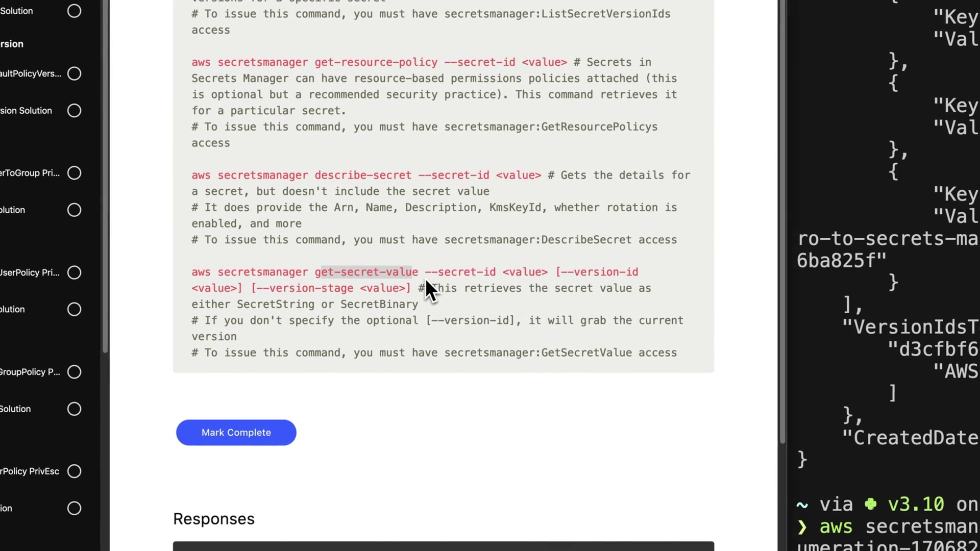
Review the optional --version-id argument and the get-secret-value description in the cheat sheet.
{"action": "left_click", "coordinate": [425, 278]}
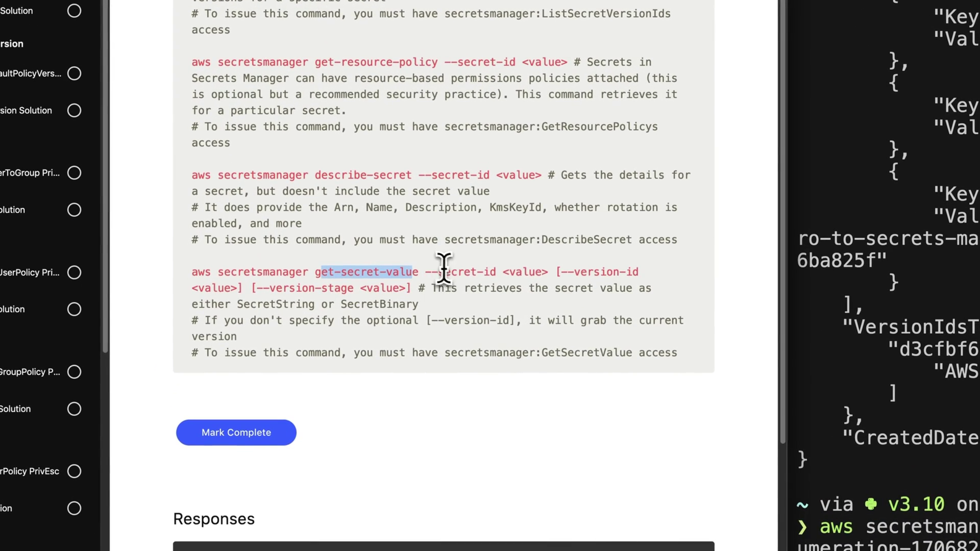
{"action": "left_click", "coordinate": [553, 274]}
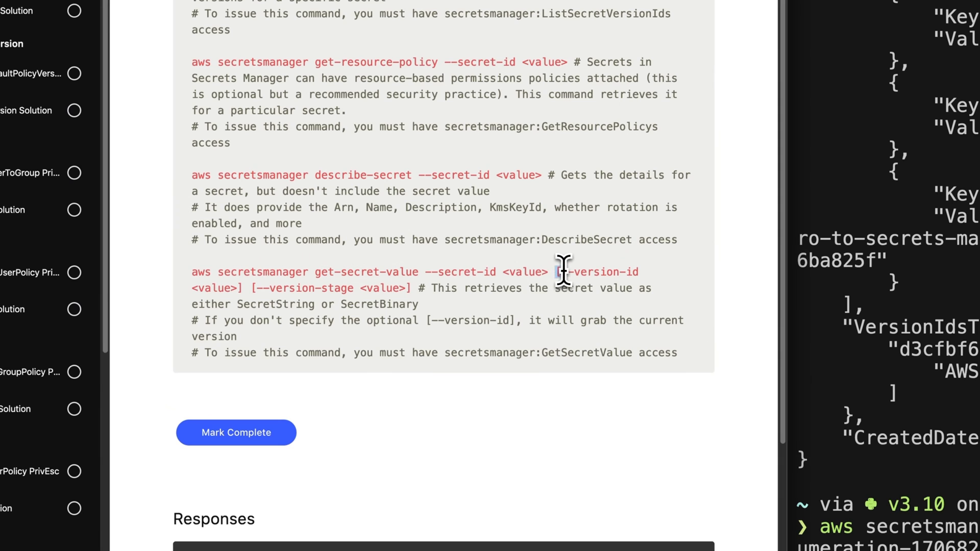
{"action": "left_click_drag", "start_coordinate": [558, 272], "coordinate": [241, 288]}
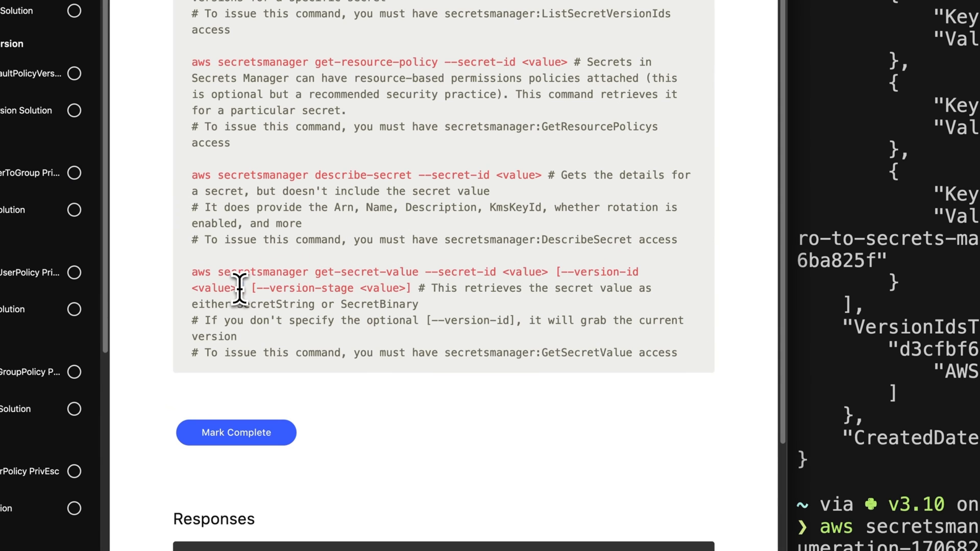
{"action": "left_click_drag", "start_coordinate": [565, 272], "coordinate": [239, 289]}
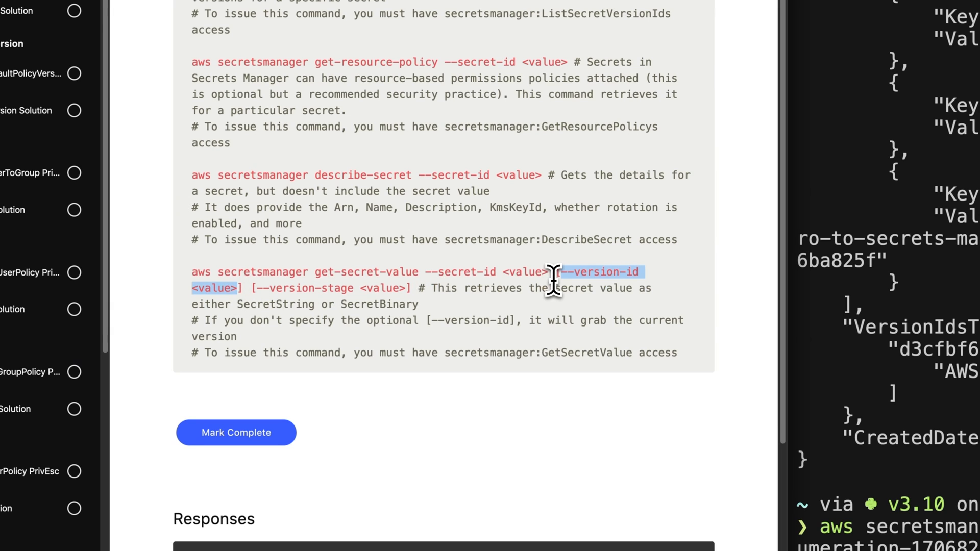
{"action": "mouse_move", "coordinate": [556, 272]}
{"action": "left_mouse_down"}
{"action": "mouse_move", "coordinate": [285, 304]}
{"action": "mouse_move", "coordinate": [243, 290]}
{"action": "left_mouse_up"}
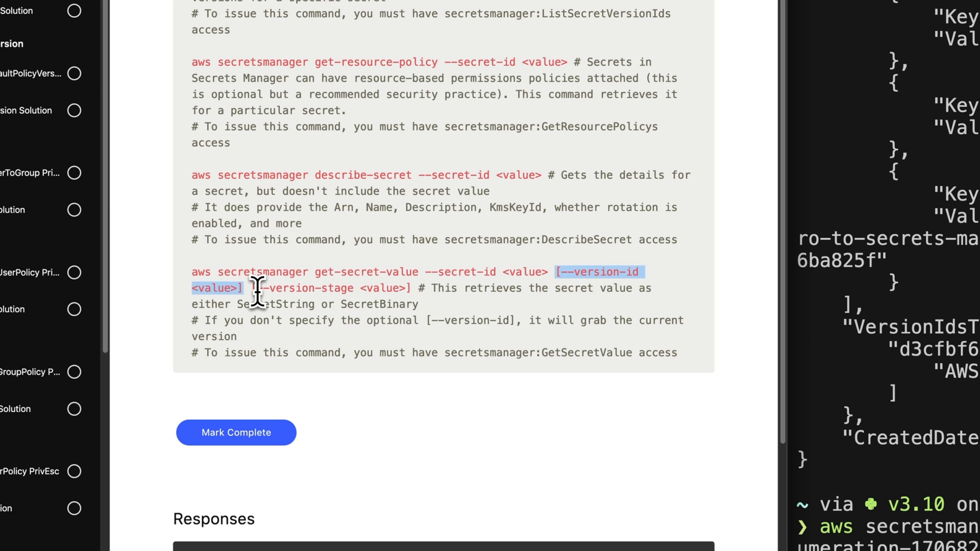
{"action": "mouse_move", "coordinate": [256, 288]}
{"action": "left_mouse_down"}
{"action": "mouse_move", "coordinate": [410, 289]}
{"action": "mouse_move", "coordinate": [348, 288]}
{"action": "left_mouse_up"}
{"action": "left_click", "coordinate": [460, 303]}
{"action": "left_click_drag", "start_coordinate": [487, 337], "coordinate": [299, 273]}
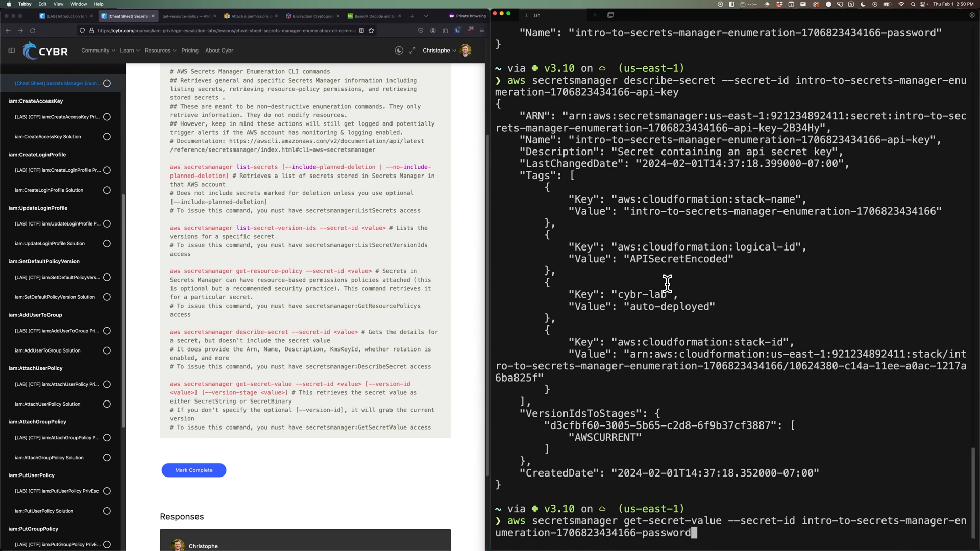
{"action": "key", "text": "Return"}
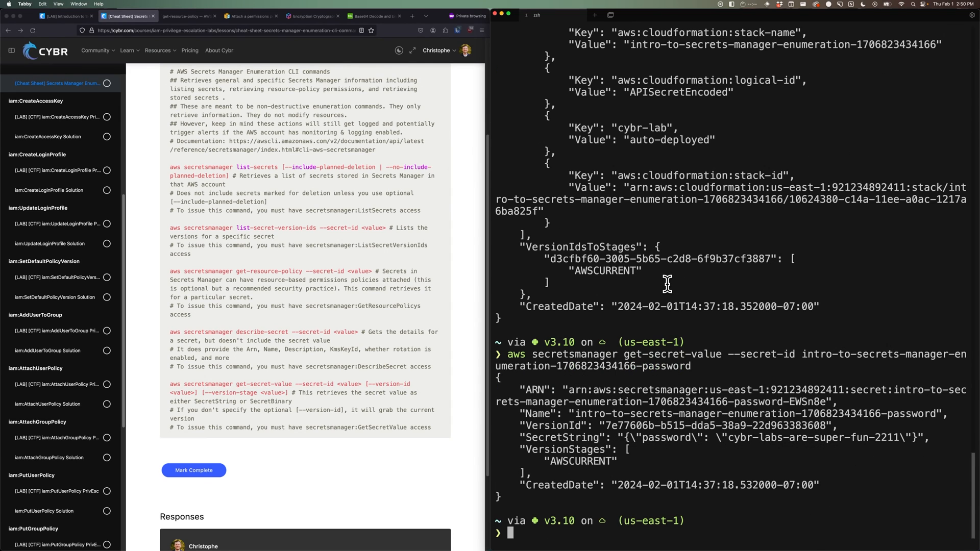
{"action": "double_click", "coordinate": [659, 437]}
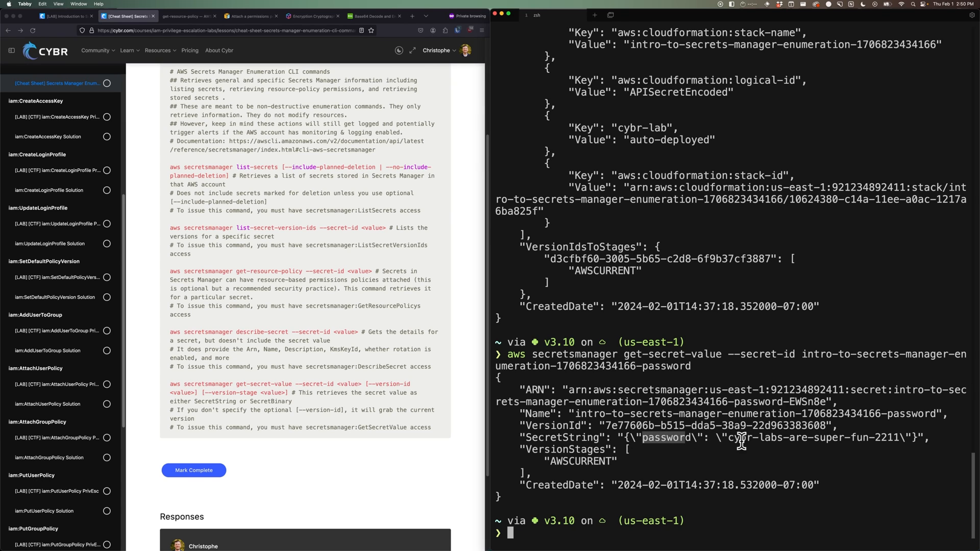
{"action": "left_click_drag", "start_coordinate": [735, 438], "coordinate": [893, 441]}
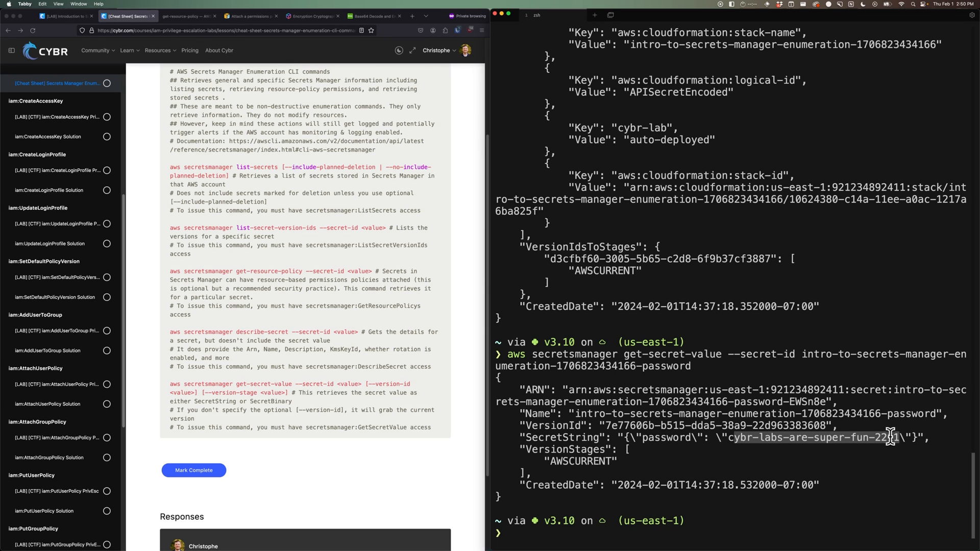
{"action": "left_click", "coordinate": [874, 442]}
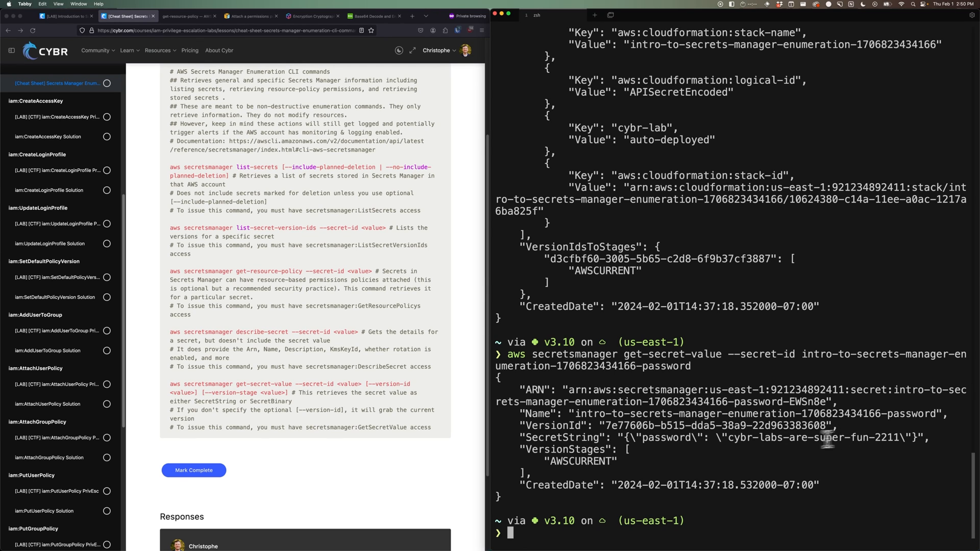
{"action": "left_click_drag", "start_coordinate": [902, 440], "coordinate": [732, 439]}
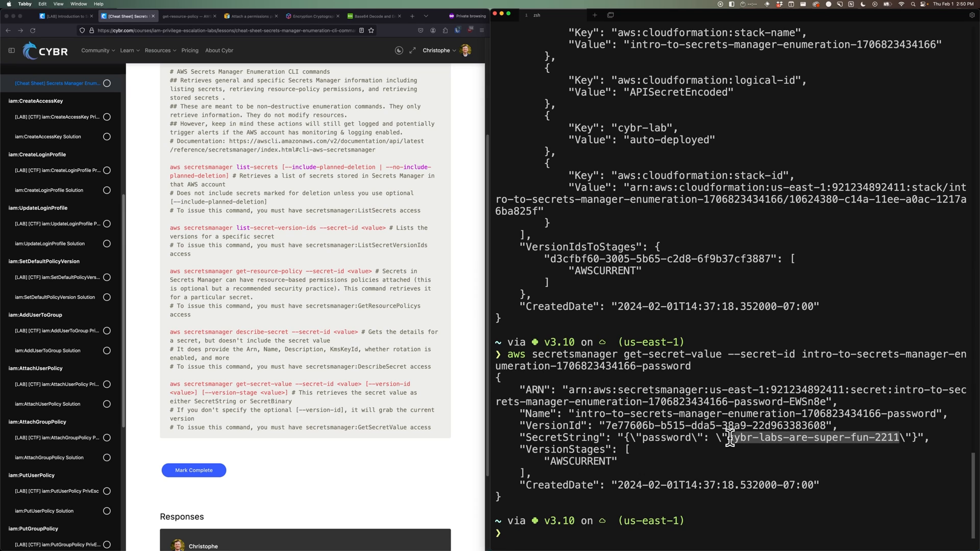
{"action": "left_click", "coordinate": [731, 439]}
{"action": "left_click_drag", "start_coordinate": [726, 439], "coordinate": [908, 437]}
{"action": "left_click", "coordinate": [814, 412]}
{"action": "key", "text": "Up"}
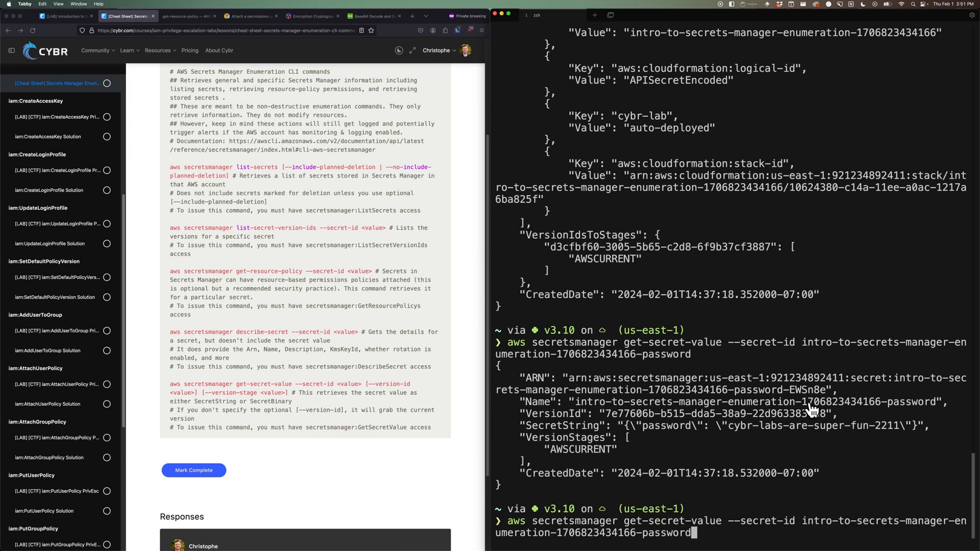
{"action": "key", "text": "BackSpace"}
{"action": "key", "text": "BackSpace"}
{"action": "key", "text": "BackSpace"}
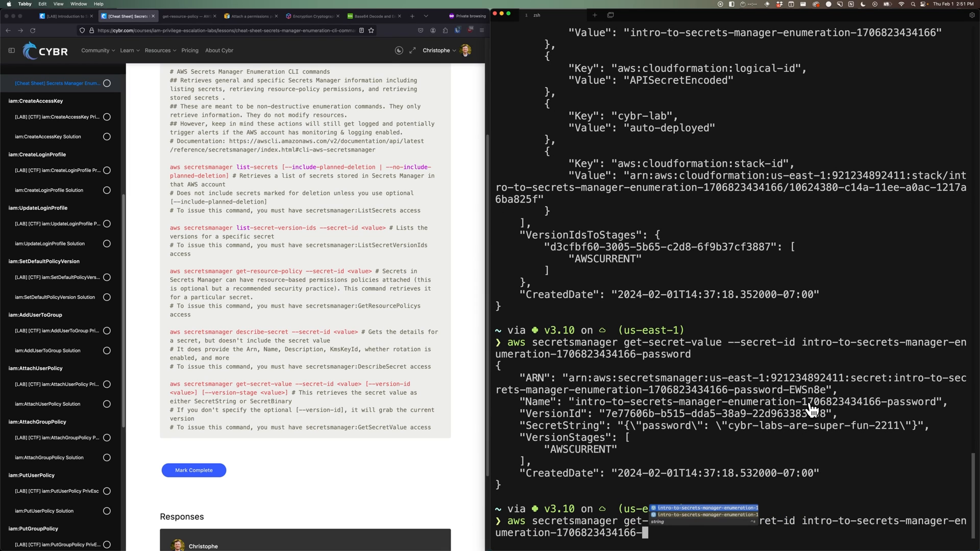
{"action": "type", "text": "api-key"}
{"action": "key", "text": "Return"}
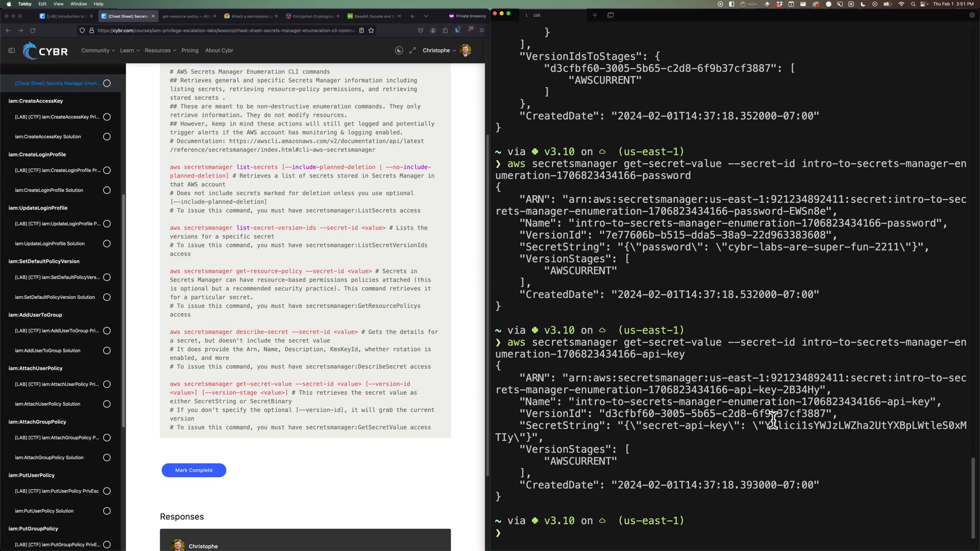
{"action": "mouse_move", "coordinate": [642, 426]}
{"action": "left_mouse_down"}
{"action": "mouse_move", "coordinate": [729, 427]}
{"action": "mouse_move", "coordinate": [513, 437]}
{"action": "left_mouse_up"}
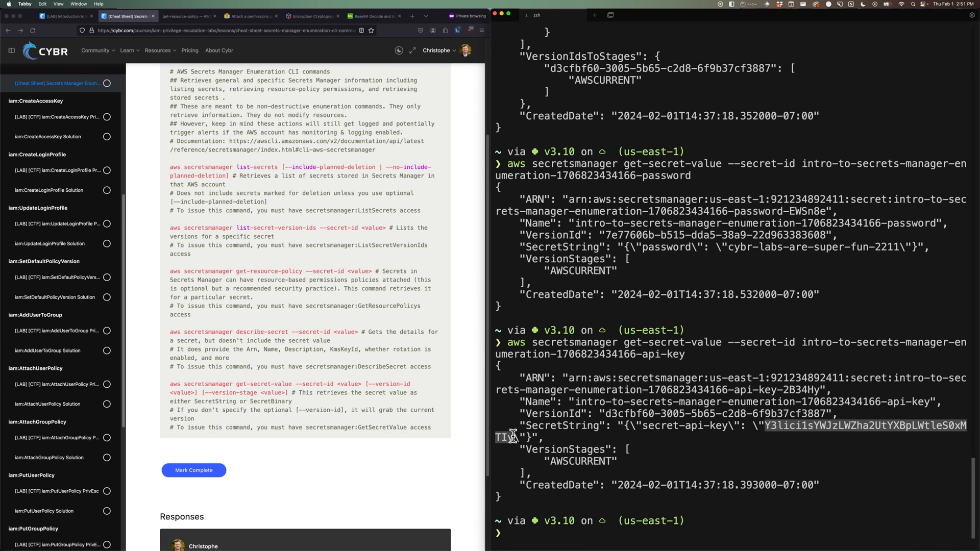
{"action": "left_click", "coordinate": [782, 426]}
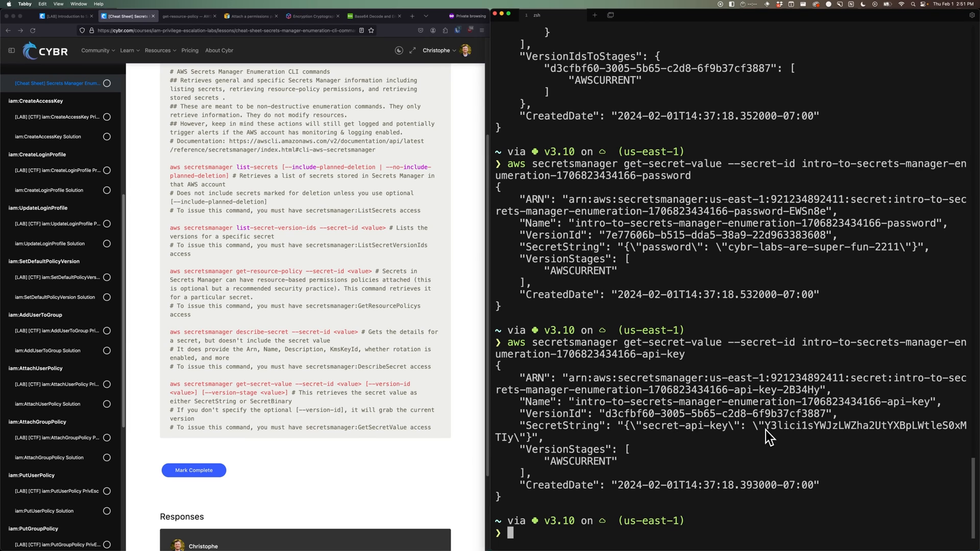
{"action": "left_click_drag", "start_coordinate": [766, 427], "coordinate": [514, 439]}
{"action": "key", "text": "super+c"}
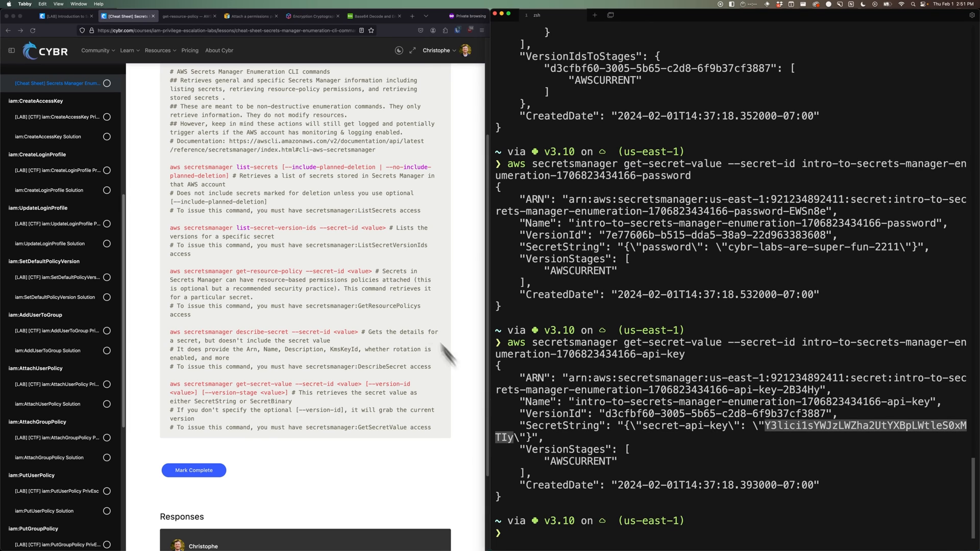
{"action": "left_click", "coordinate": [375, 261]}
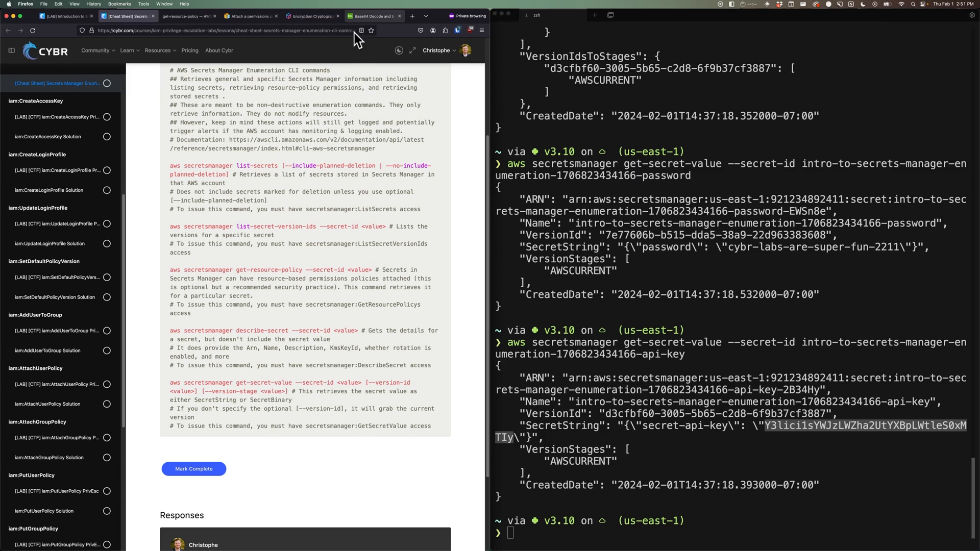
Paste the encoded API key into the base64decode.org input and return to the Cybr lab lesson.
{"action": "left_click", "coordinate": [373, 16]}
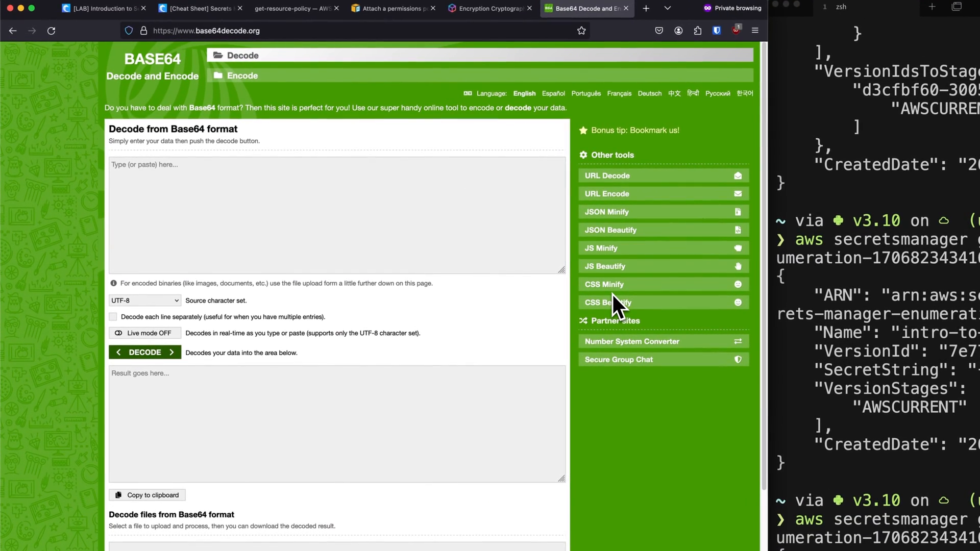
{"action": "left_click", "coordinate": [319, 203]}
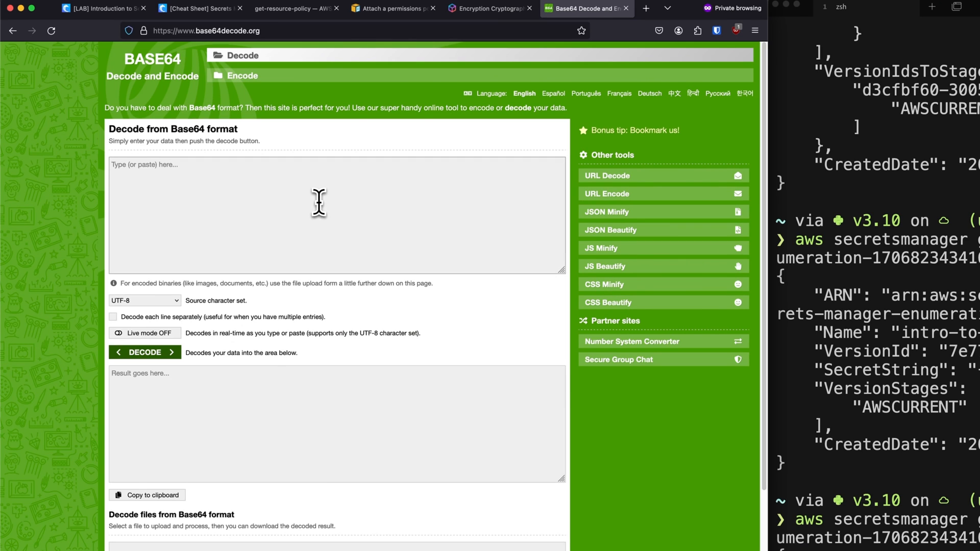
{"action": "key", "text": "super+v"}
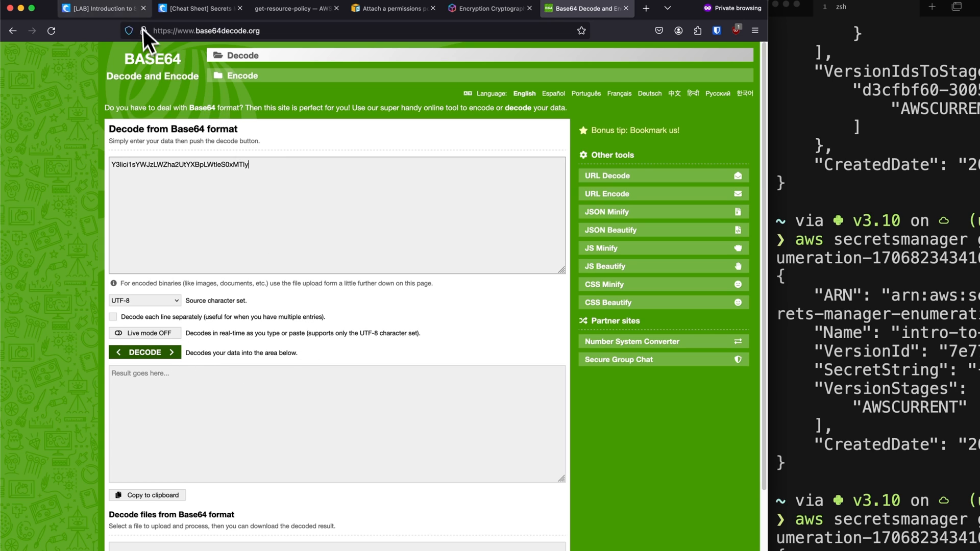
{"action": "left_click", "coordinate": [100, 8]}
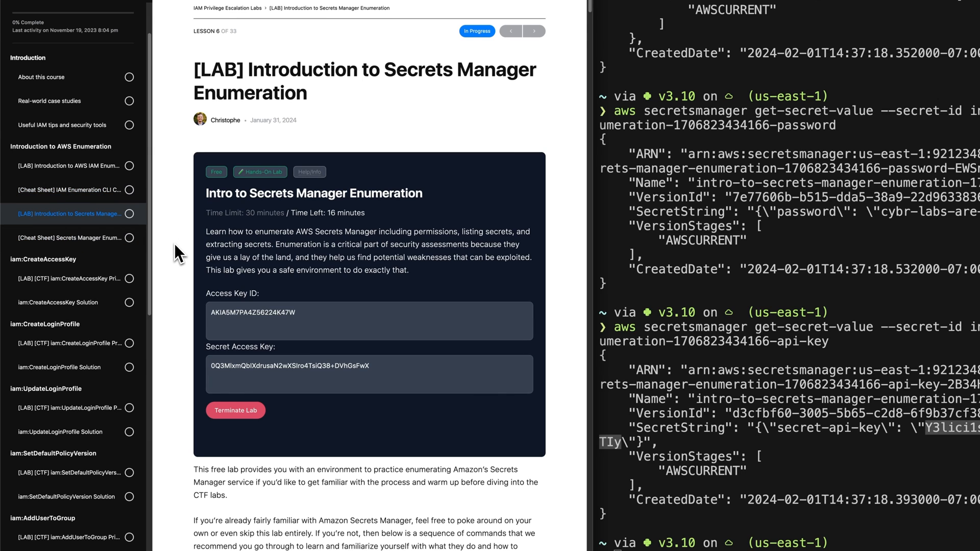
{"action": "scroll", "coordinate": [114, 277], "scroll_direction": "down", "scroll_amount": 1}
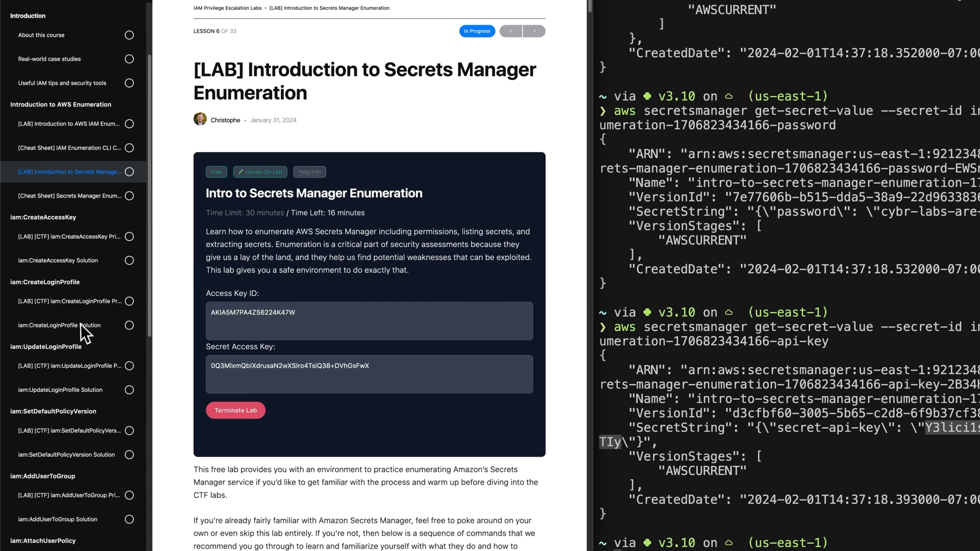
{"action": "scroll", "coordinate": [96, 356], "scroll_direction": "down", "scroll_amount": 2}
{"action": "scroll", "coordinate": [97, 356], "scroll_direction": "down", "scroll_amount": 3}
{"action": "scroll", "coordinate": [96, 356], "scroll_direction": "down", "scroll_amount": 3}
{"action": "scroll", "coordinate": [97, 356], "scroll_direction": "down", "scroll_amount": 1}
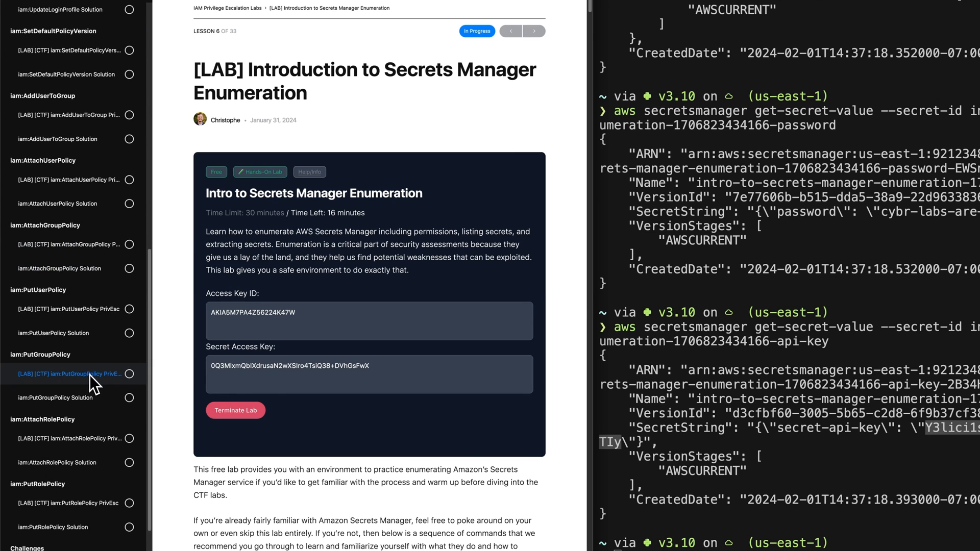
{"action": "left_click_drag", "start_coordinate": [217, 194], "coordinate": [413, 198]}
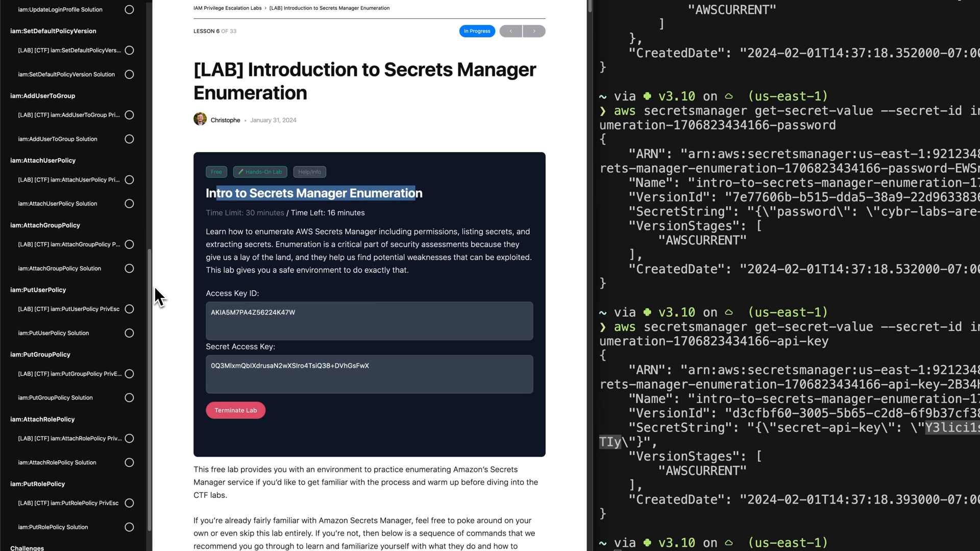
{"action": "scroll", "coordinate": [103, 327], "scroll_direction": "down", "scroll_amount": 3}
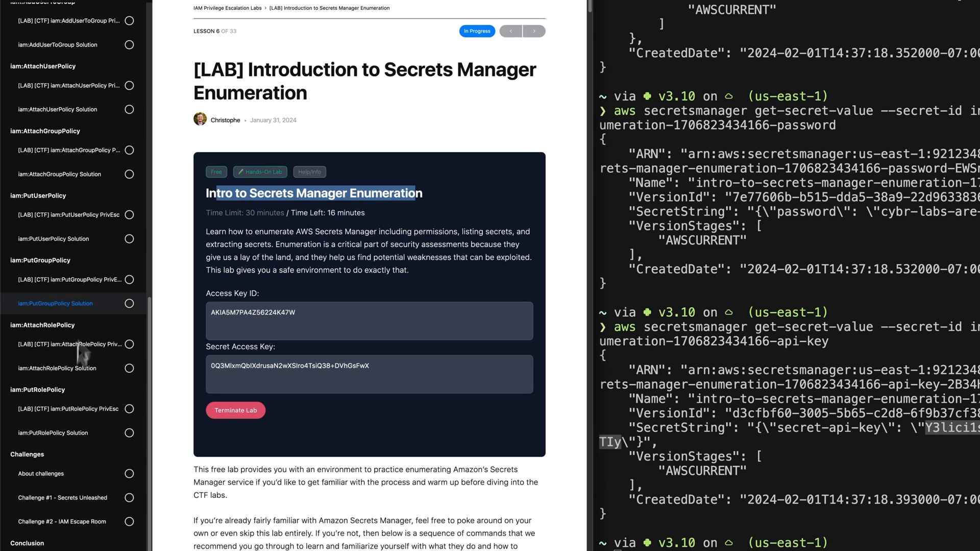